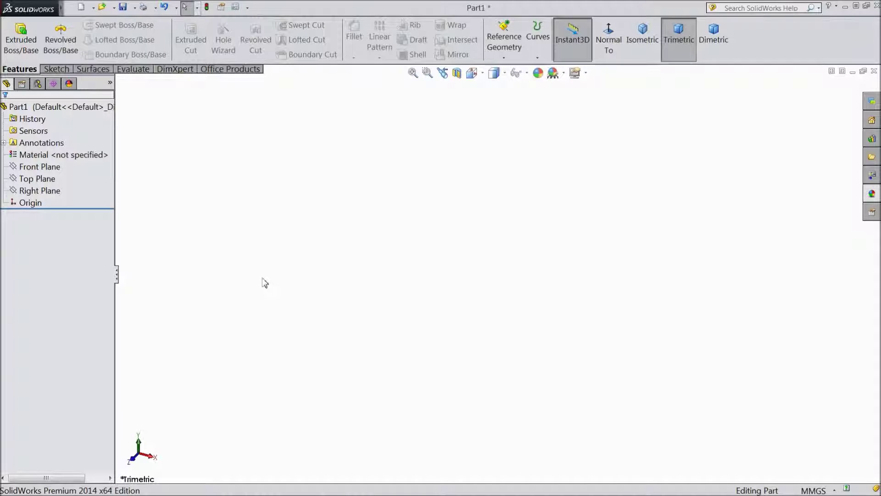
- Select Top Plane in the FeatureManager tree as the arm's sketch plane
{"action": "left_click", "coordinate": [47, 182]}
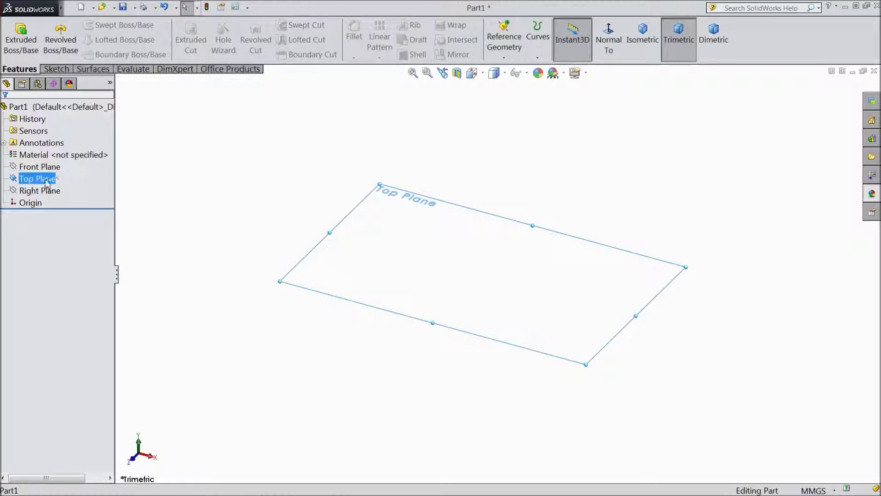
- Sketch a tall corner rectangle from the origin on Top Plane, set as construction geometry
{"action": "left_click", "coordinate": [52, 176]}
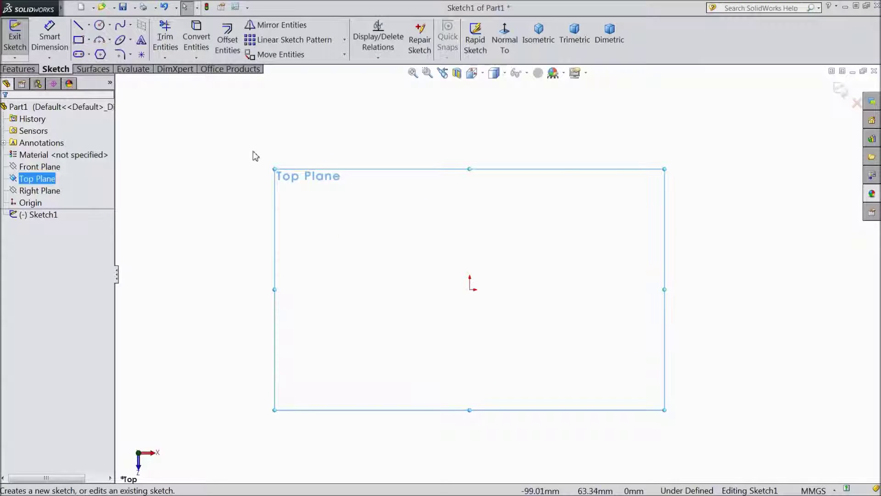
{"action": "left_click", "coordinate": [89, 40]}
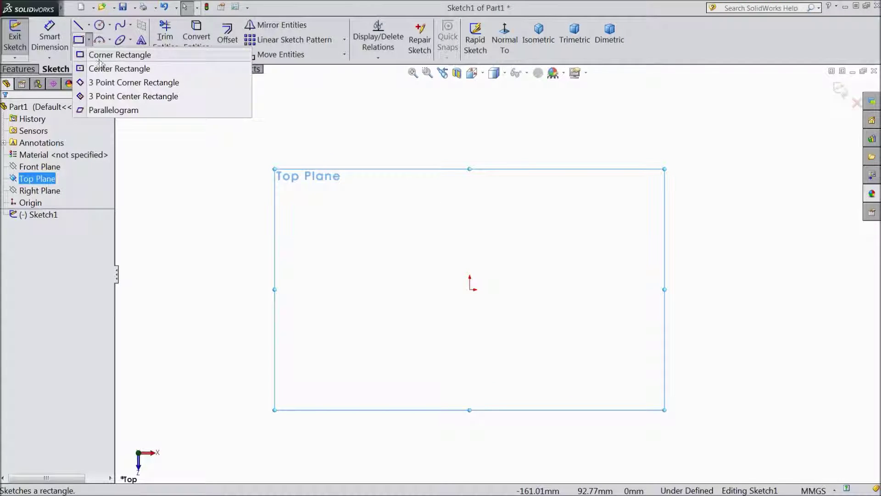
{"action": "left_click", "coordinate": [101, 56]}
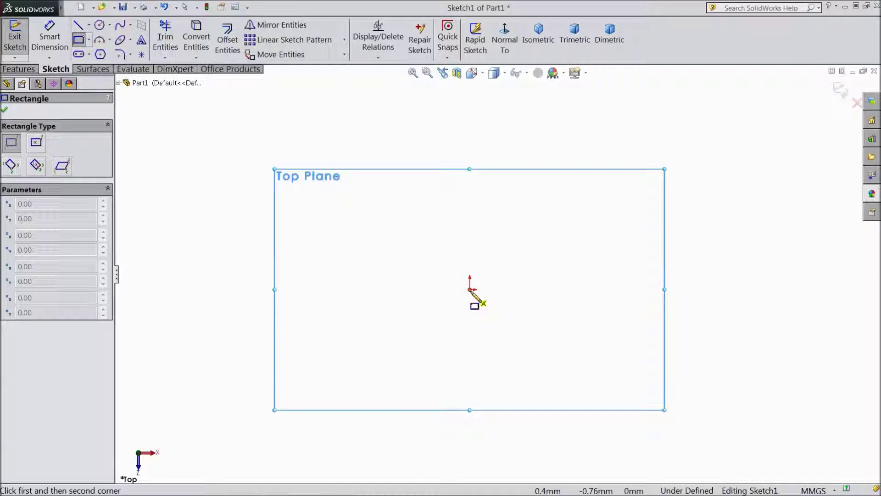
{"action": "left_click", "coordinate": [470, 289]}
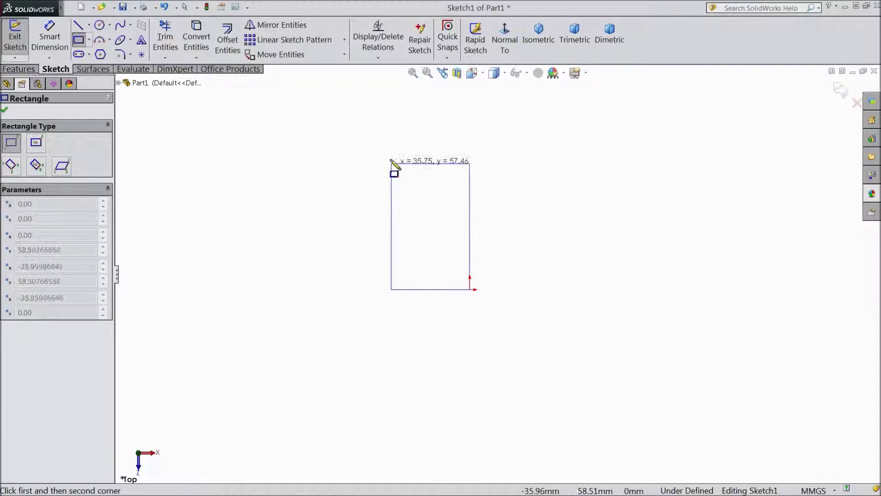
{"action": "left_click", "coordinate": [420, 96]}
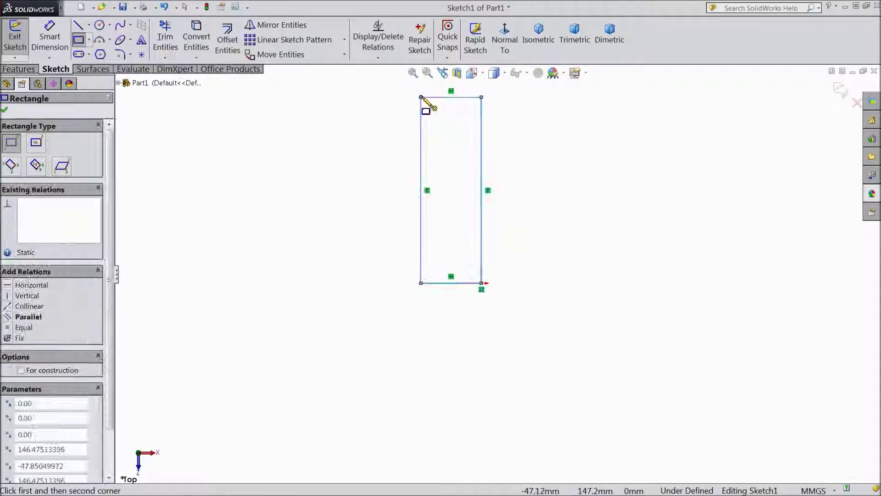
{"action": "scroll", "coordinate": [456, 101], "scroll_direction": "down", "scroll_amount": 3}
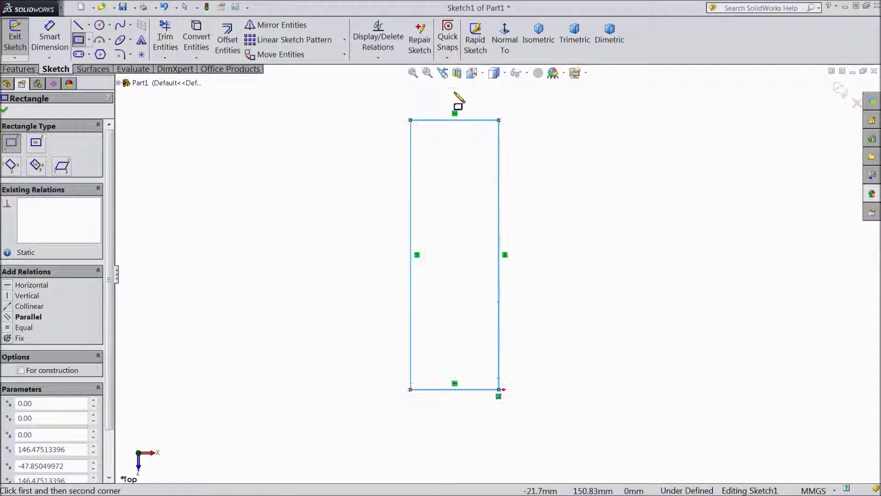
{"action": "left_click", "coordinate": [20, 370]}
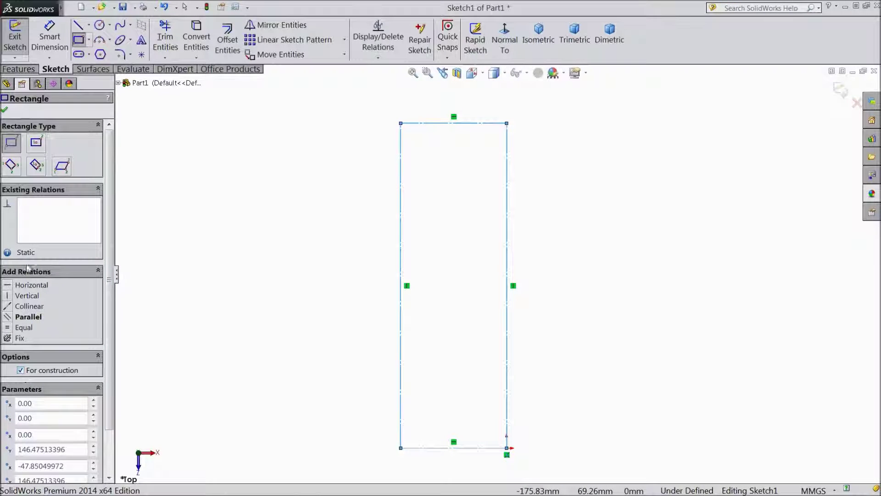
{"action": "left_click", "coordinate": [5, 110]}
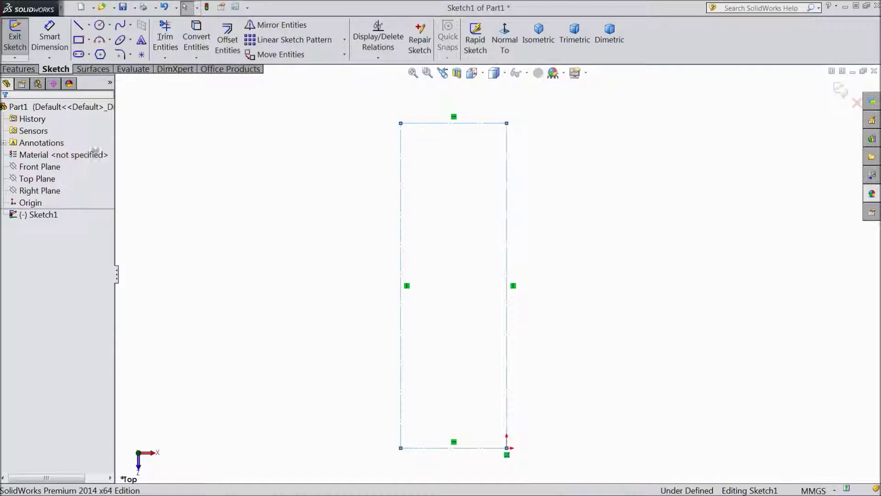
- Dimension the rectangle's bottom edge to an 8 mm width
{"action": "left_click", "coordinate": [46, 39]}
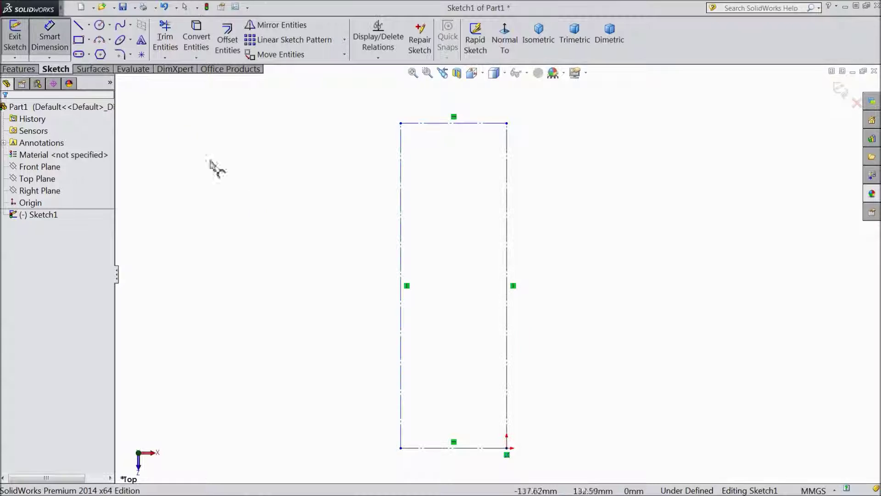
{"action": "scroll", "coordinate": [446, 454], "scroll_direction": "down", "scroll_amount": 1}
{"action": "left_click", "coordinate": [445, 440]}
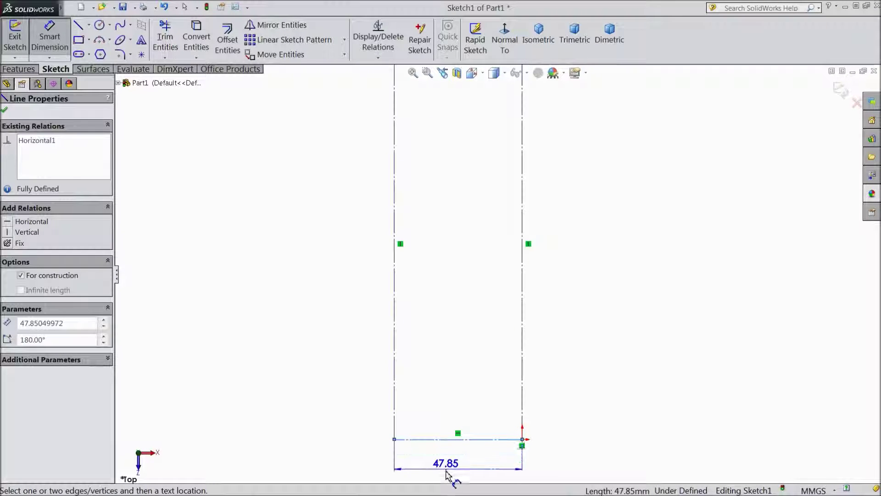
{"action": "left_click", "coordinate": [454, 474]}
{"action": "type", "text": "8"}
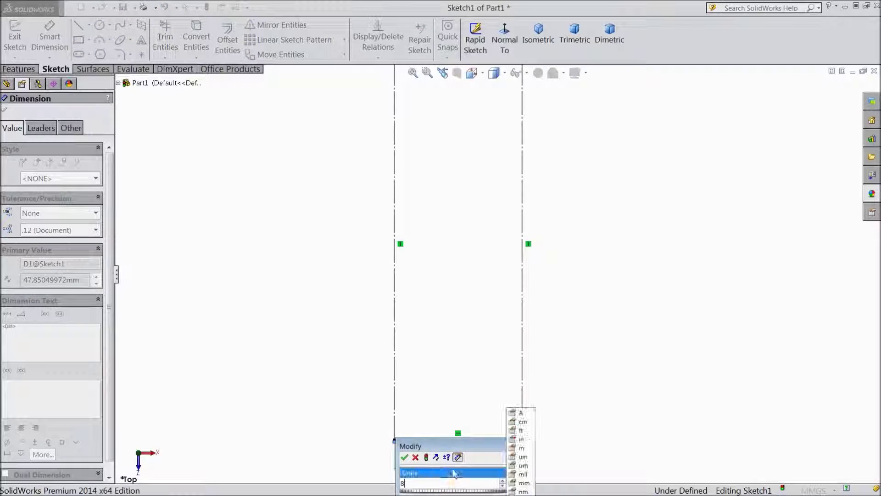
{"action": "left_click", "coordinate": [404, 457]}
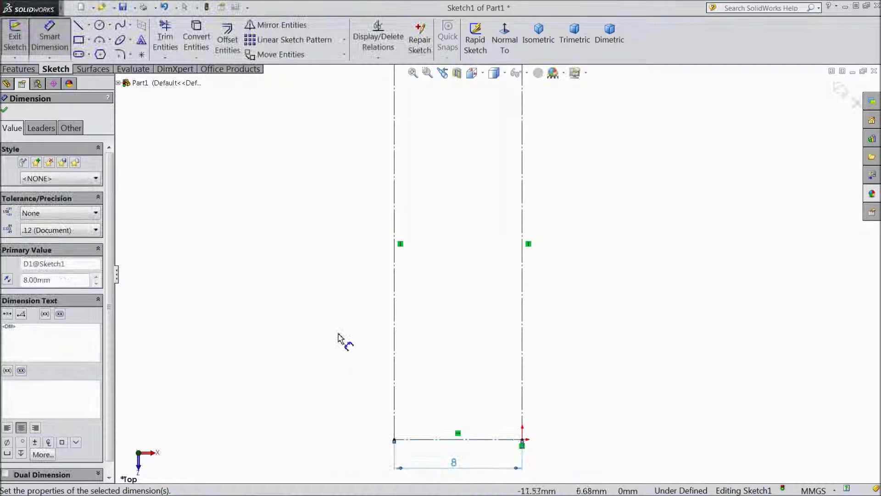
- Dimension the rectangle's left side to a 59.31 mm height
{"action": "left_click", "coordinate": [394, 278]}
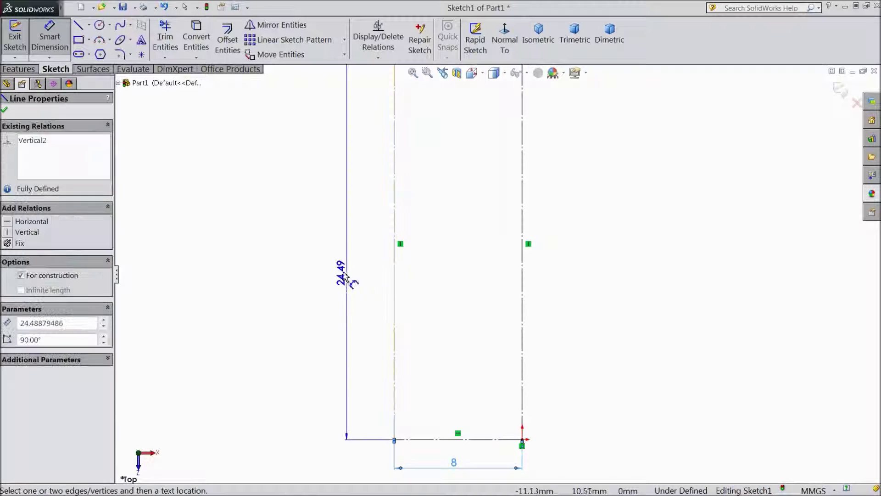
{"action": "left_click", "coordinate": [299, 239]}
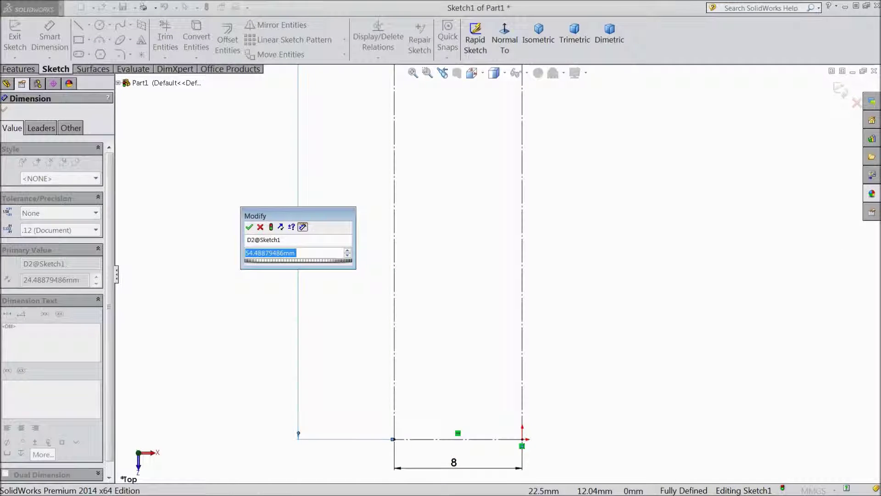
{"action": "type", "text": "59.3"}
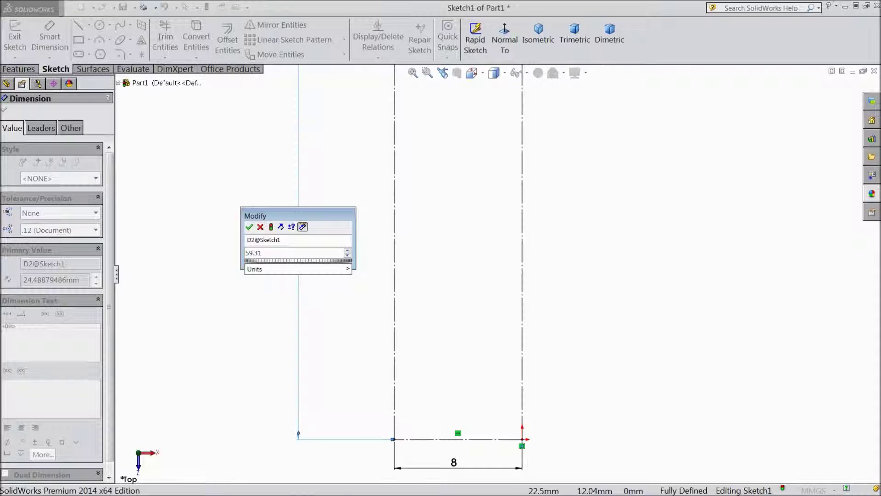
{"action": "type", "text": "1"}
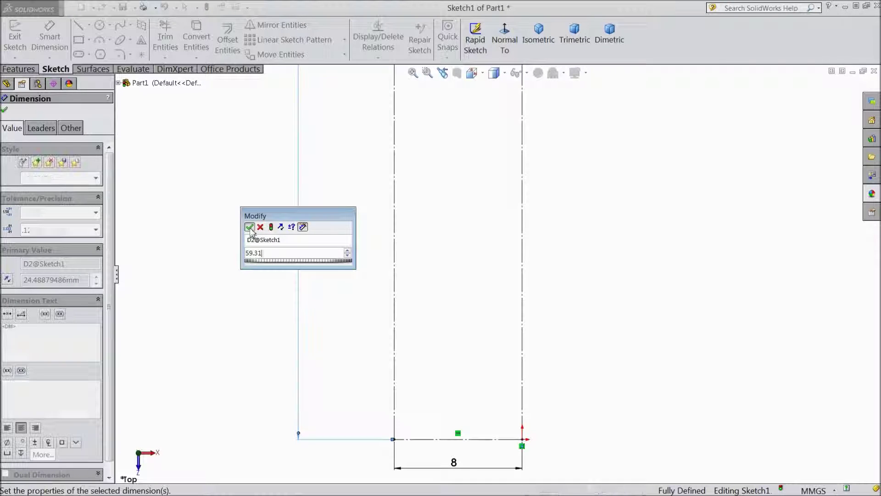
{"action": "left_click", "coordinate": [249, 227]}
{"action": "scroll", "coordinate": [399, 268], "scroll_direction": "up", "scroll_amount": 5}
{"action": "scroll", "coordinate": [454, 276], "scroll_direction": "up", "scroll_amount": 2}
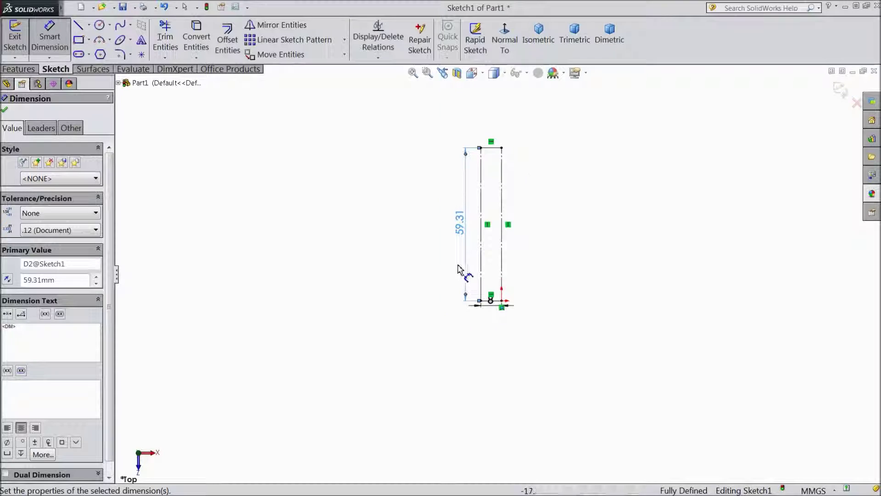
{"action": "scroll", "coordinate": [479, 252], "scroll_direction": "down", "scroll_amount": 4}
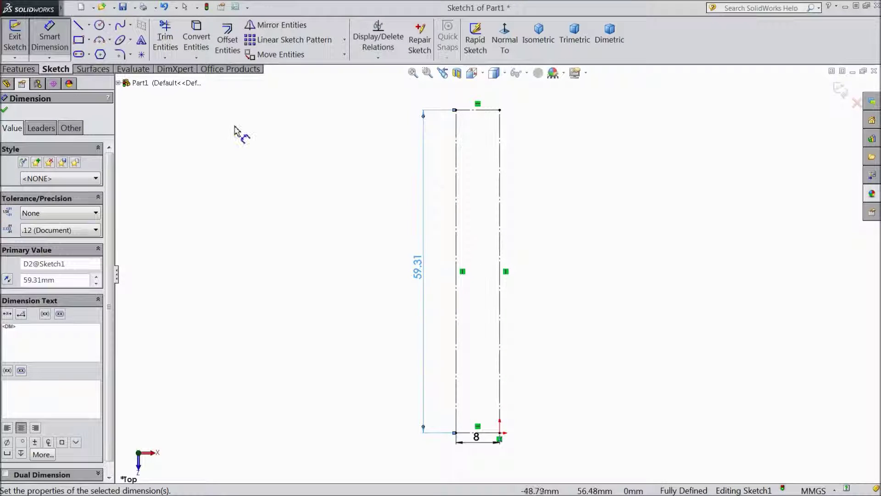
- Place one sketch point on the rectangle's top edge and another partway up its left side
{"action": "left_click", "coordinate": [141, 55]}
{"action": "scroll", "coordinate": [491, 124], "scroll_direction": "down", "scroll_amount": 4}
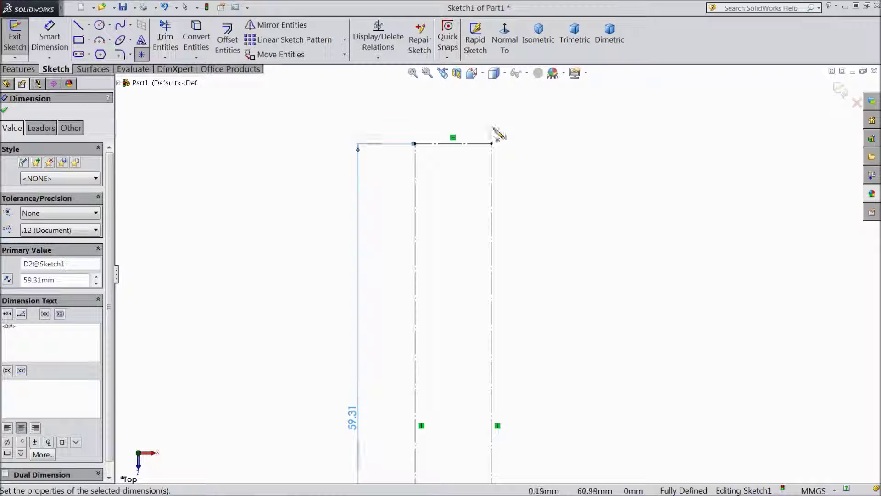
{"action": "left_click", "coordinate": [447, 174]}
{"action": "scroll", "coordinate": [443, 192], "scroll_direction": "up", "scroll_amount": 4}
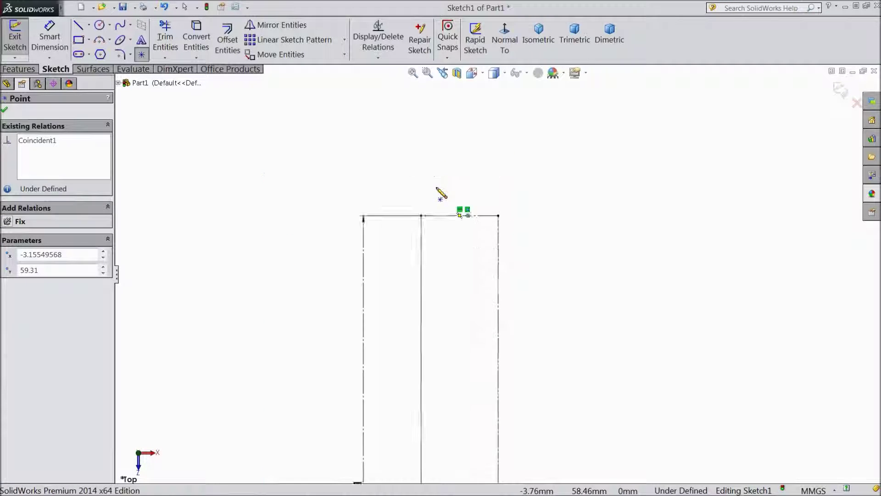
{"action": "scroll", "coordinate": [495, 401], "scroll_direction": "down", "scroll_amount": 3}
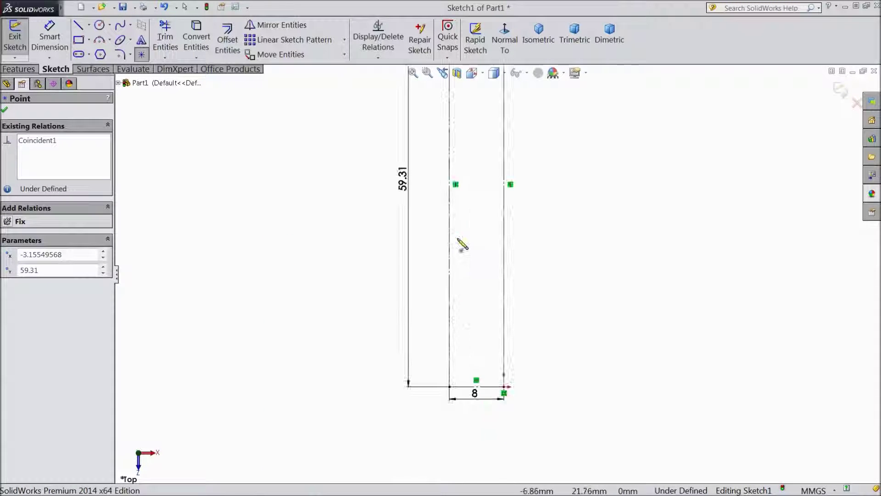
{"action": "left_click", "coordinate": [450, 202]}
{"action": "right_click", "coordinate": [533, 212]}
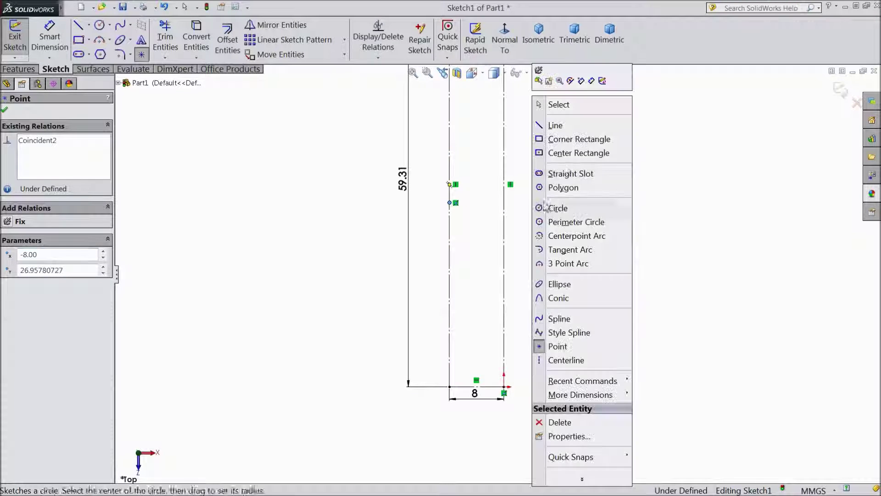
{"action": "left_click", "coordinate": [574, 108]}
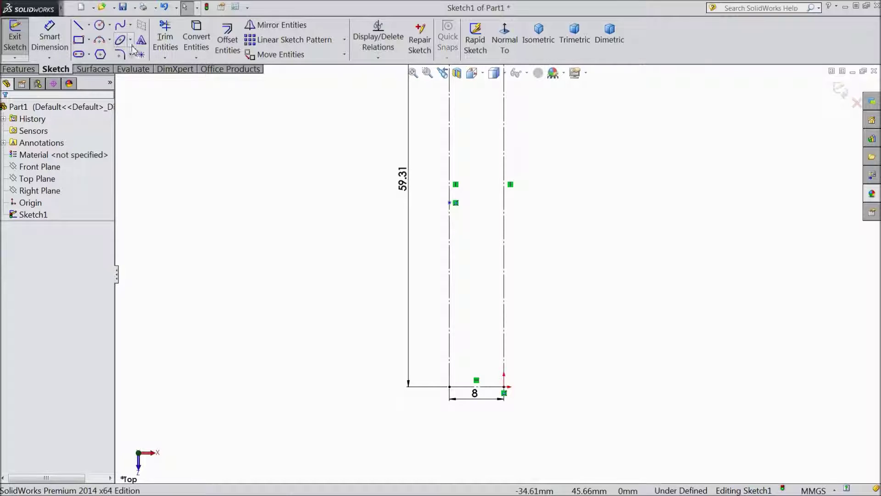
- Dimension the top-edge point 4.56 mm from the left vertical line
{"action": "left_click", "coordinate": [50, 39]}
{"action": "scroll", "coordinate": [388, 237], "scroll_direction": "up", "scroll_amount": 3}
{"action": "scroll", "coordinate": [490, 135], "scroll_direction": "down", "scroll_amount": 2}
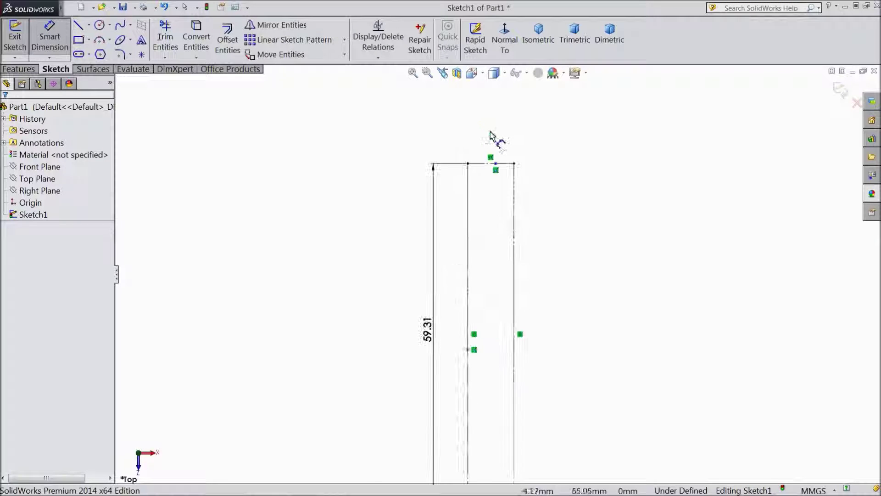
{"action": "scroll", "coordinate": [490, 136], "scroll_direction": "down", "scroll_amount": 3}
{"action": "left_click", "coordinate": [479, 201]}
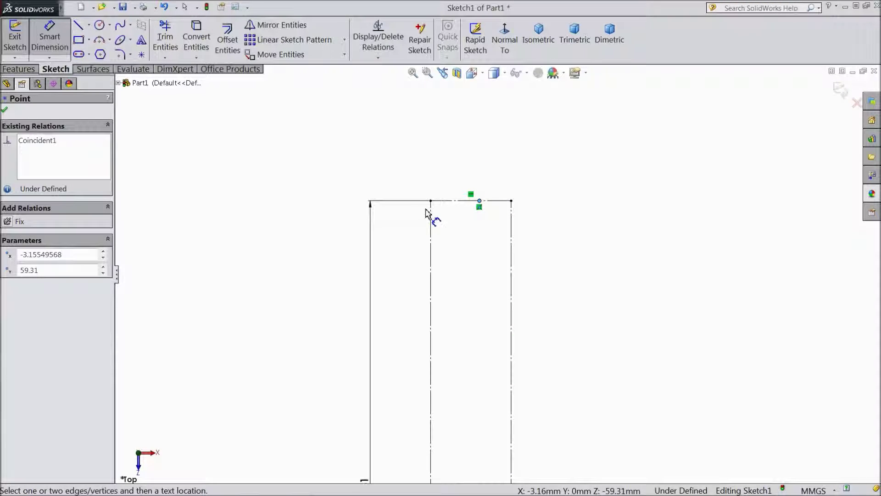
{"action": "left_click", "coordinate": [431, 212]}
{"action": "left_click", "coordinate": [457, 169]}
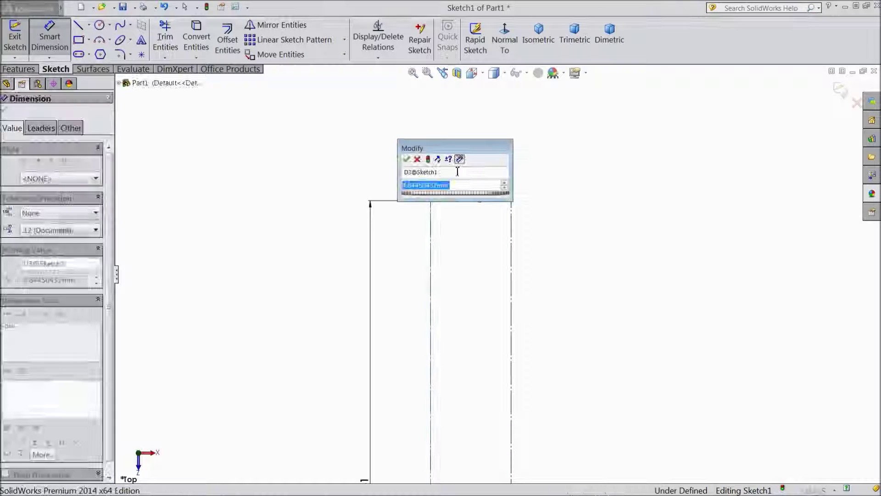
{"action": "type", "text": "4.56"}
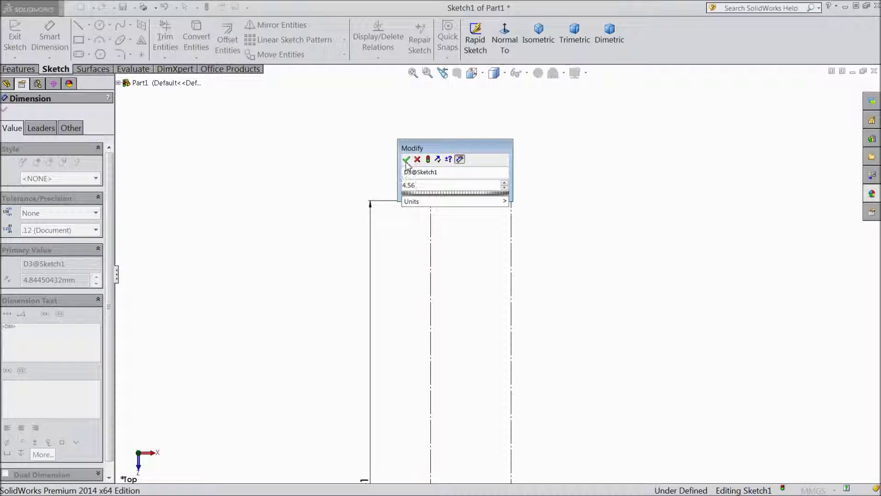
{"action": "left_click", "coordinate": [406, 160]}
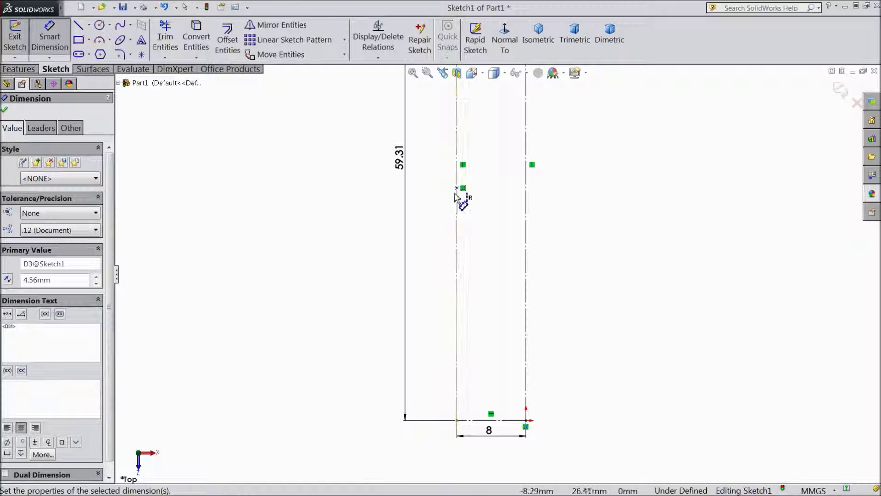
- Set the left-side point 28.81 mm above the bottom line
{"action": "left_click", "coordinate": [457, 188]}
{"action": "left_click", "coordinate": [473, 420]}
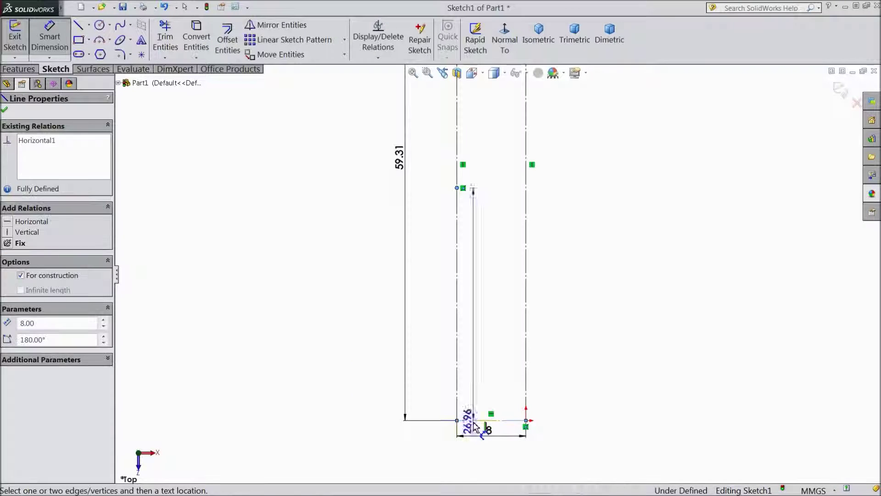
{"action": "left_click", "coordinate": [340, 346]}
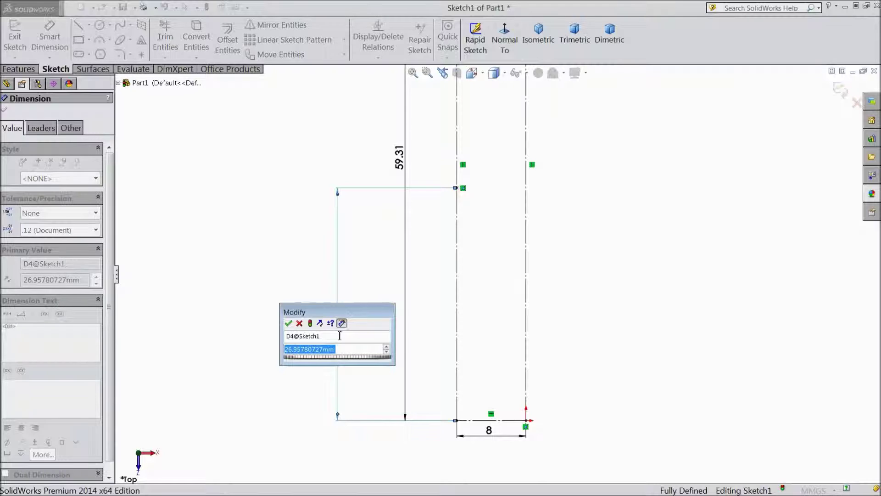
{"action": "type", "text": "28.81"}
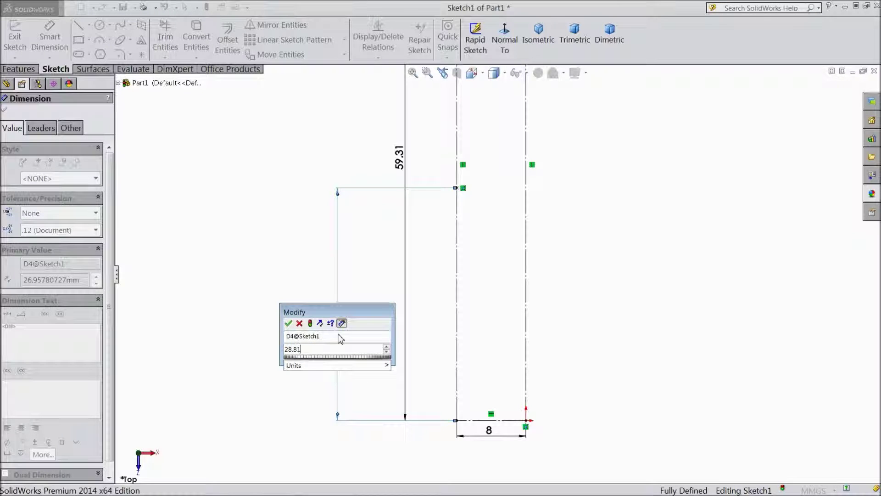
{"action": "left_click", "coordinate": [288, 324]}
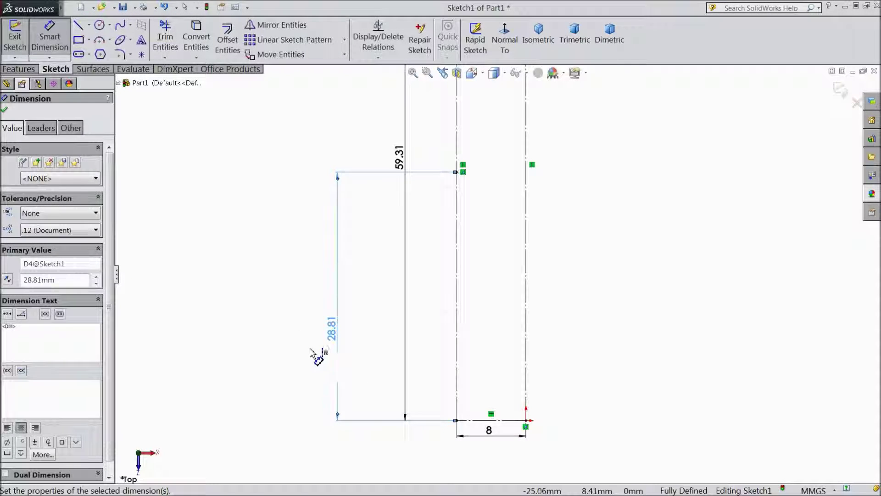
{"action": "scroll", "coordinate": [465, 301], "scroll_direction": "up", "scroll_amount": 3}
{"action": "scroll", "coordinate": [542, 115], "scroll_direction": "down", "scroll_amount": 2}
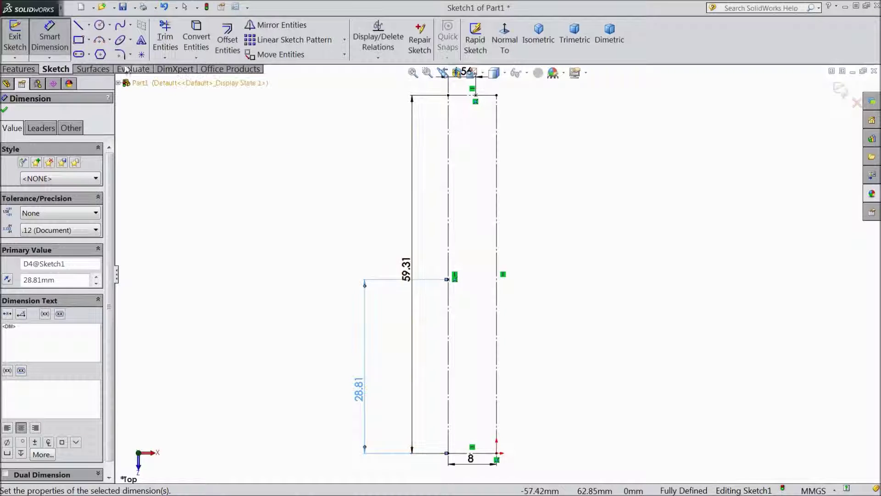
{"action": "left_click", "coordinate": [78, 26]}
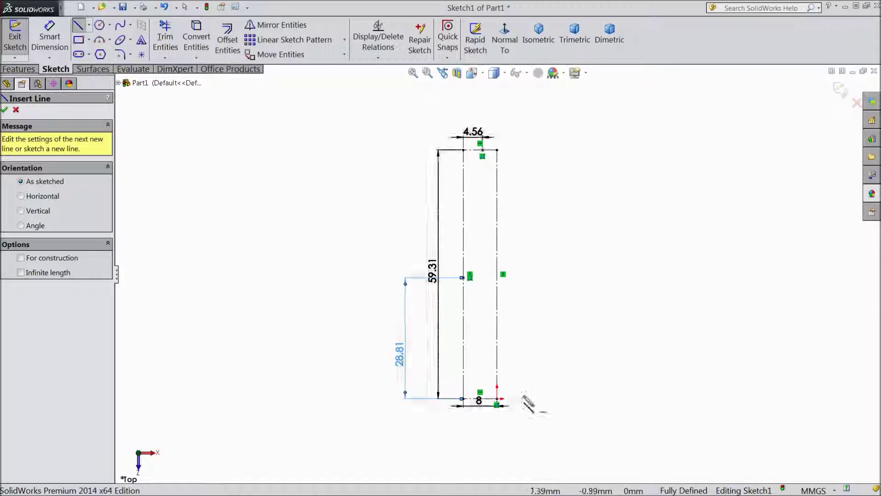
- Start the outline with a curve from the bottom-right corner and delete a misplaced upright line
{"action": "scroll", "coordinate": [514, 404], "scroll_direction": "down", "scroll_amount": 3}
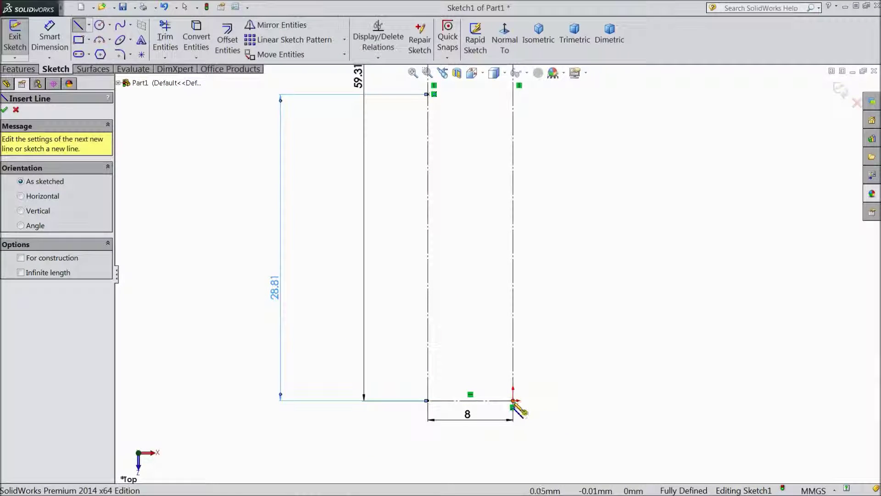
{"action": "left_click", "coordinate": [513, 402]}
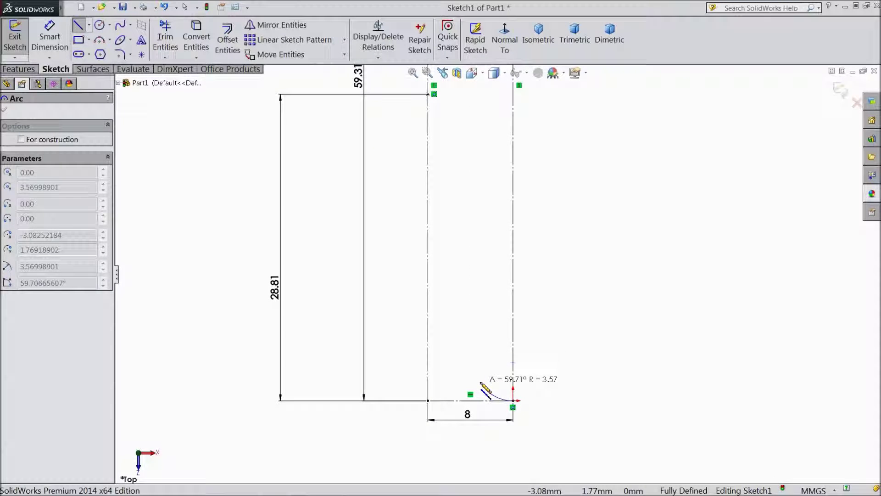
{"action": "left_click", "coordinate": [480, 382]}
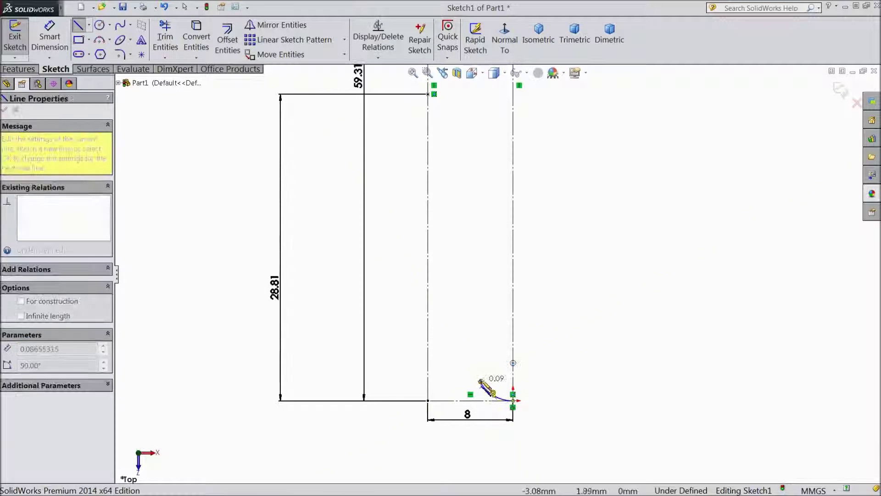
{"action": "left_click", "coordinate": [477, 247]}
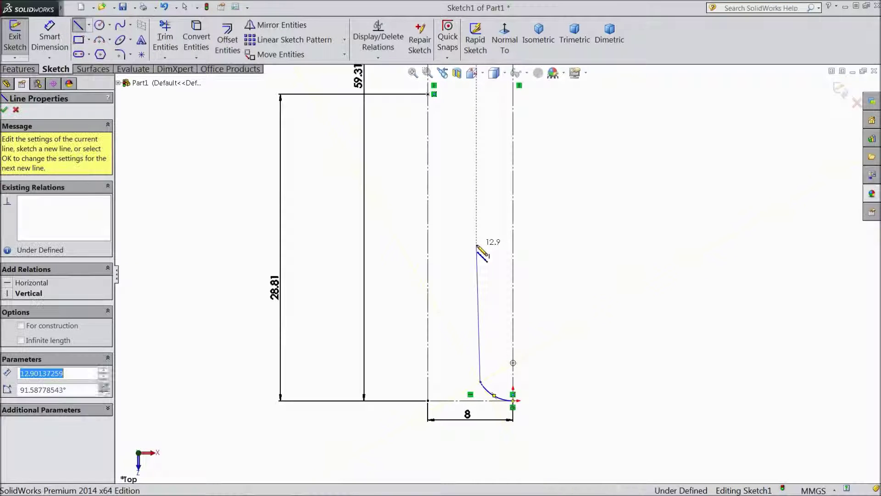
{"action": "left_click", "coordinate": [477, 245]}
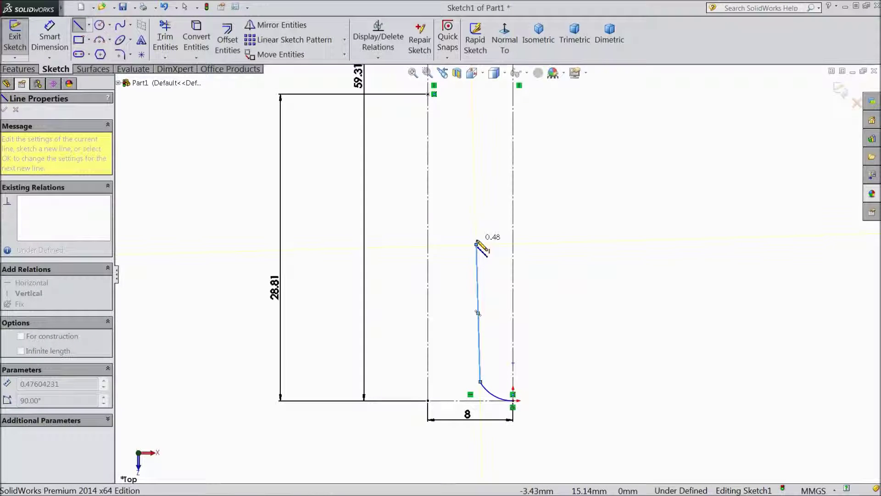
{"action": "key", "text": "Escape"}
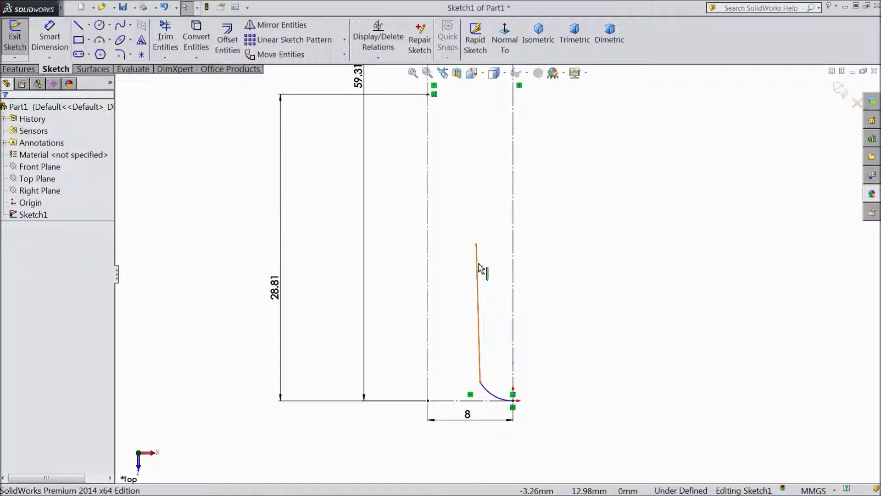
{"action": "left_click", "coordinate": [478, 277]}
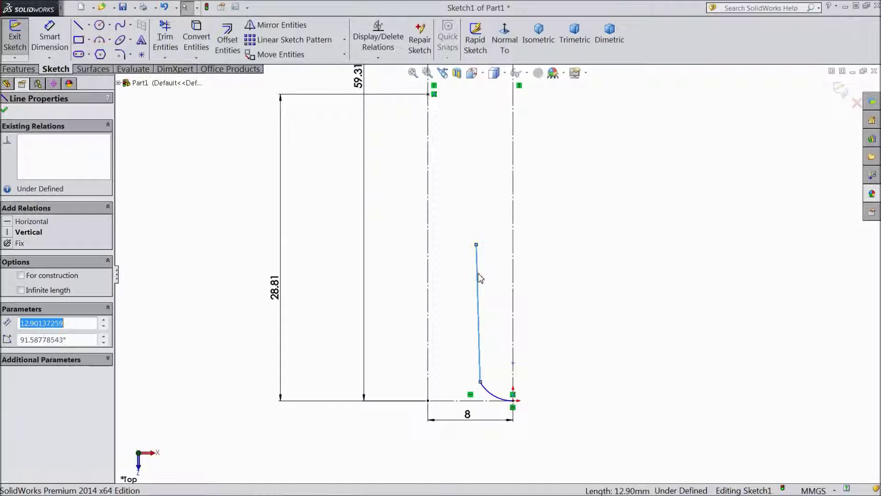
{"action": "key", "text": "Delete"}
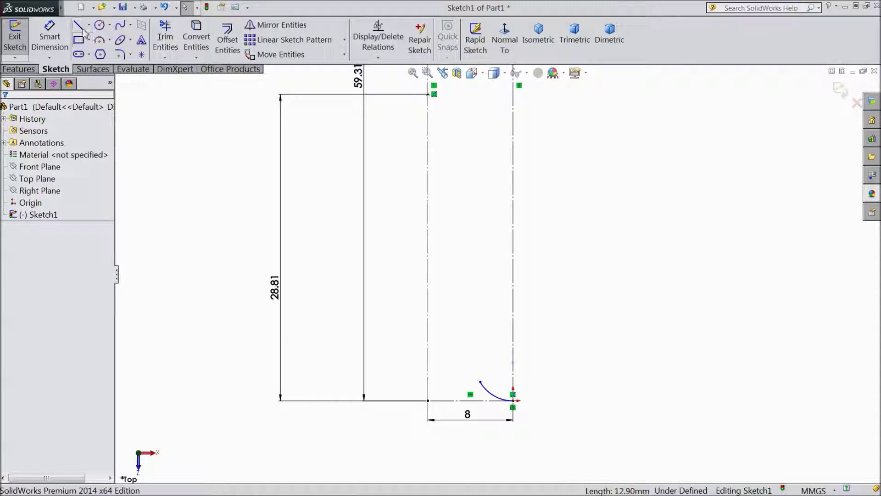
- Draw a long upright line, a slant to the mid-height point, and an arc into the top corner
{"action": "left_click", "coordinate": [82, 28]}
{"action": "left_click", "coordinate": [480, 382]}
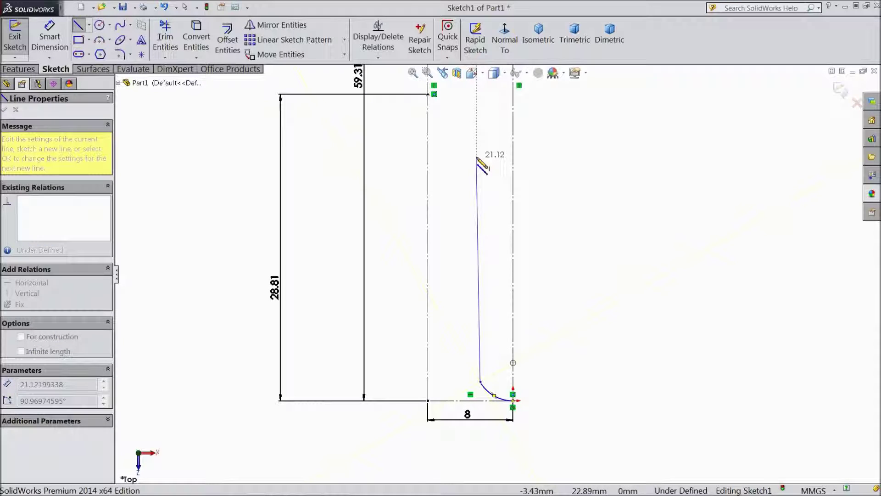
{"action": "left_click", "coordinate": [476, 157]}
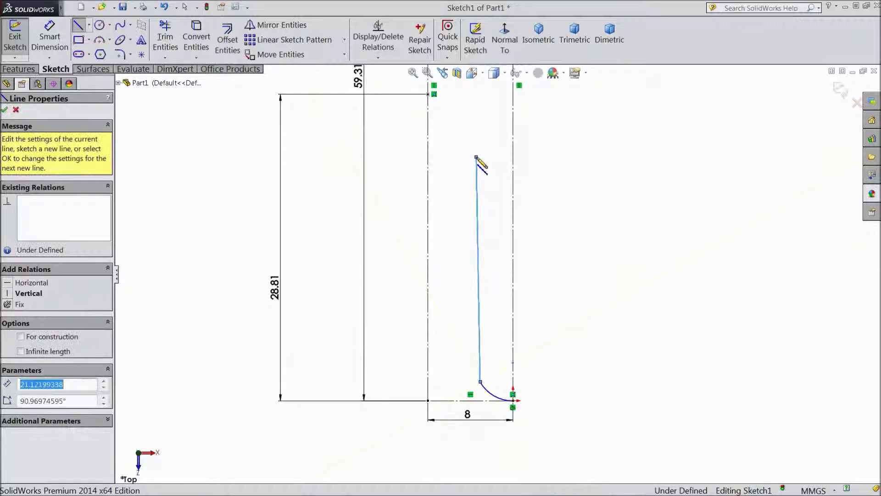
{"action": "left_click", "coordinate": [428, 95]}
{"action": "scroll", "coordinate": [459, 151], "scroll_direction": "up", "scroll_amount": 6}
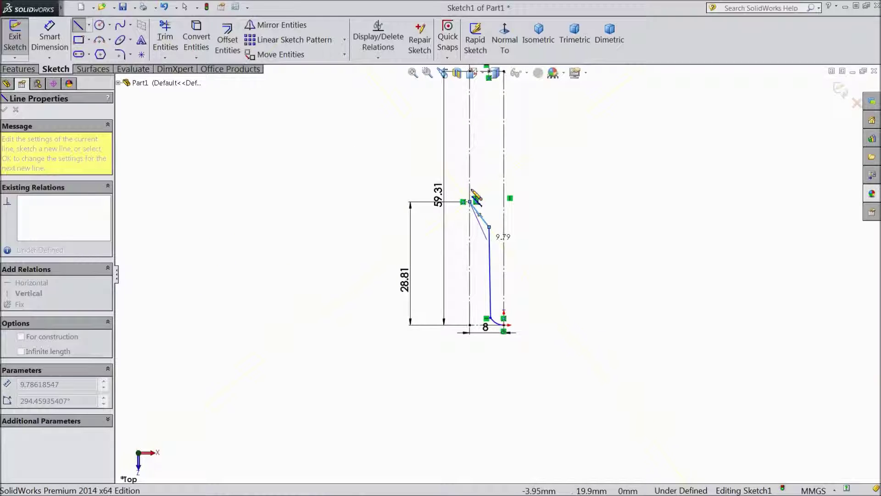
{"action": "scroll", "coordinate": [478, 200], "scroll_direction": "down", "scroll_amount": 5}
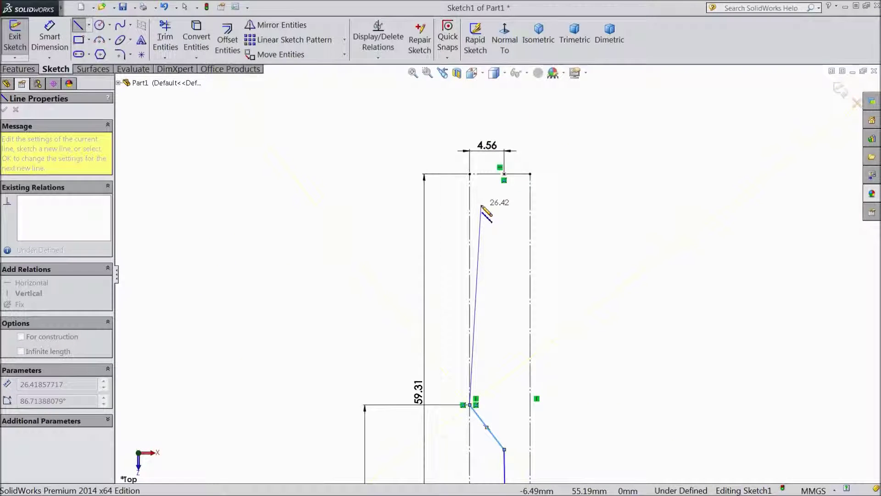
{"action": "left_click", "coordinate": [482, 207]}
{"action": "scroll", "coordinate": [484, 212], "scroll_direction": "down", "scroll_amount": 3}
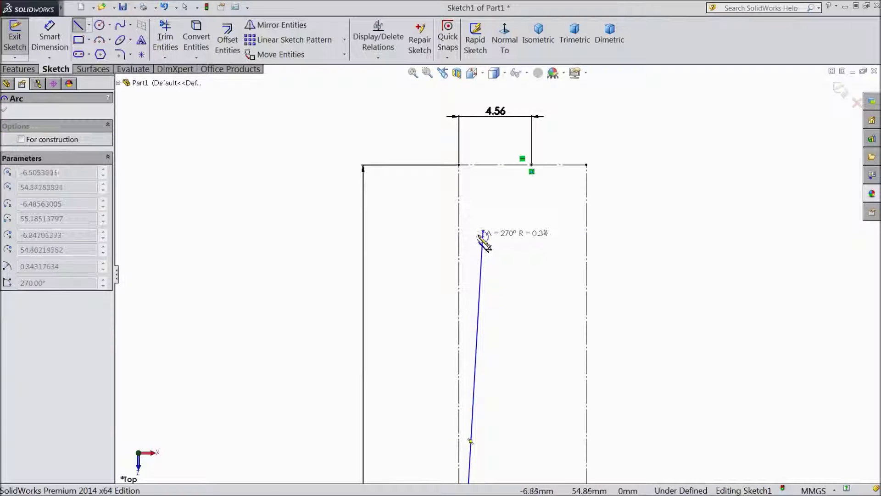
{"action": "left_click", "coordinate": [532, 167]}
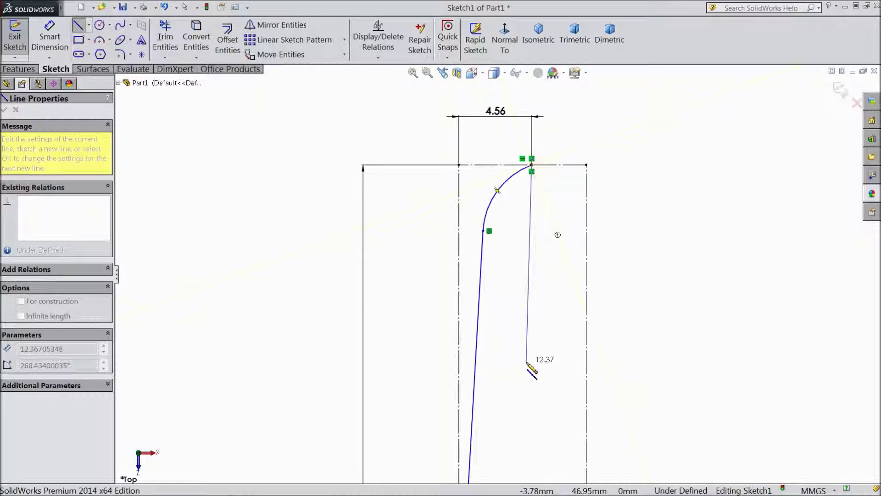
- Draw the inner chain down from the top corner: downward line, short slant, long inner line
{"action": "scroll", "coordinate": [528, 363], "scroll_direction": "up", "scroll_amount": 4}
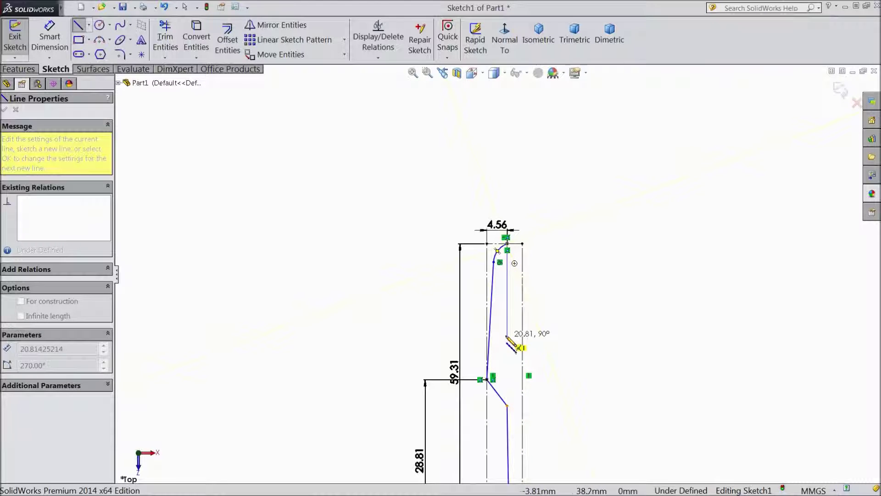
{"action": "left_click", "coordinate": [507, 329]}
{"action": "scroll", "coordinate": [507, 329], "scroll_direction": "down", "scroll_amount": 2}
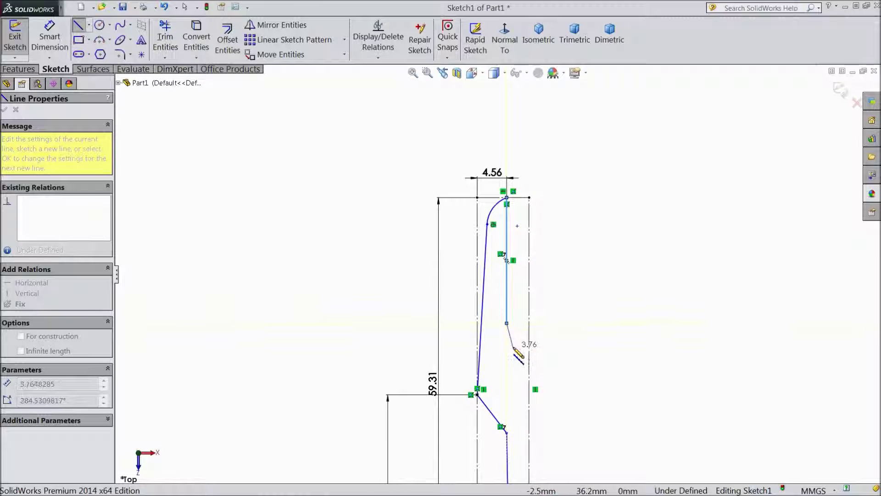
{"action": "scroll", "coordinate": [528, 355], "scroll_direction": "down", "scroll_amount": 2}
{"action": "left_click", "coordinate": [528, 347]}
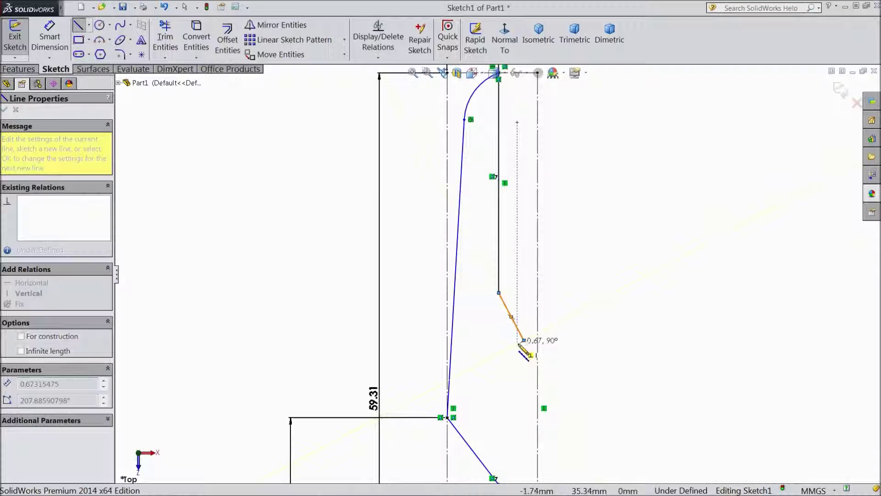
{"action": "scroll", "coordinate": [526, 348], "scroll_direction": "up", "scroll_amount": 3}
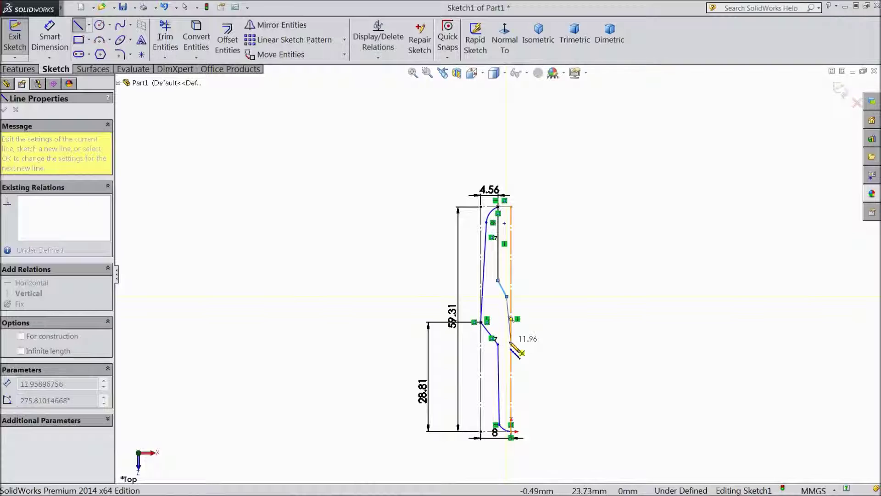
{"action": "scroll", "coordinate": [514, 351], "scroll_direction": "down", "scroll_amount": 2}
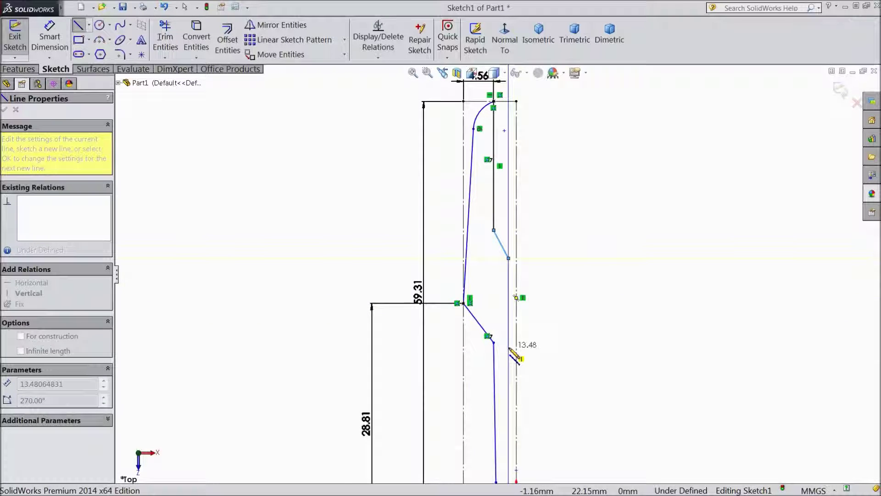
{"action": "scroll", "coordinate": [514, 355], "scroll_direction": "down", "scroll_amount": 2}
{"action": "scroll", "coordinate": [515, 367], "scroll_direction": "up", "scroll_amount": 4}
{"action": "scroll", "coordinate": [516, 374], "scroll_direction": "down", "scroll_amount": 4}
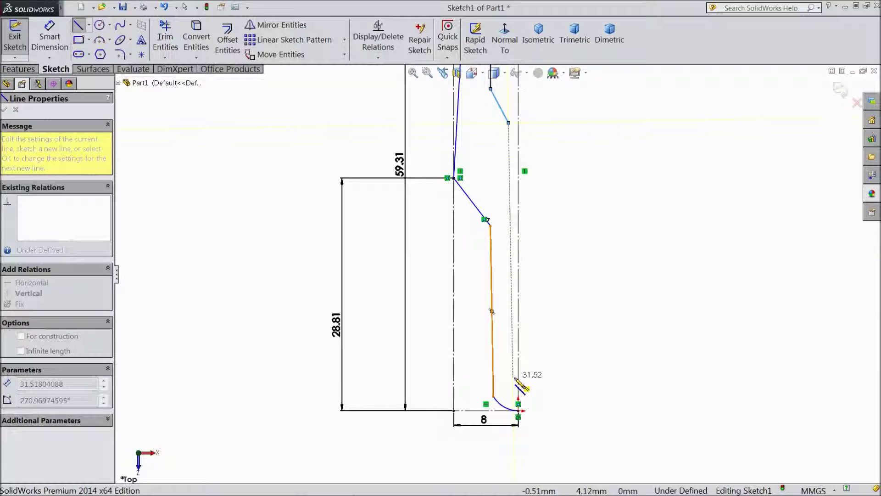
{"action": "left_click", "coordinate": [510, 353]}
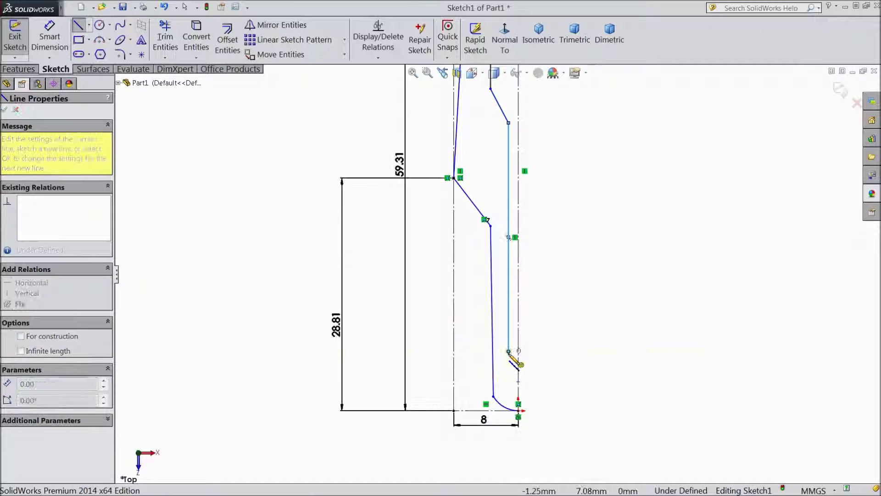
- Finish with a tangent arc ending at the origin and exit the Line tool
{"action": "scroll", "coordinate": [510, 354], "scroll_direction": "down", "scroll_amount": 3}
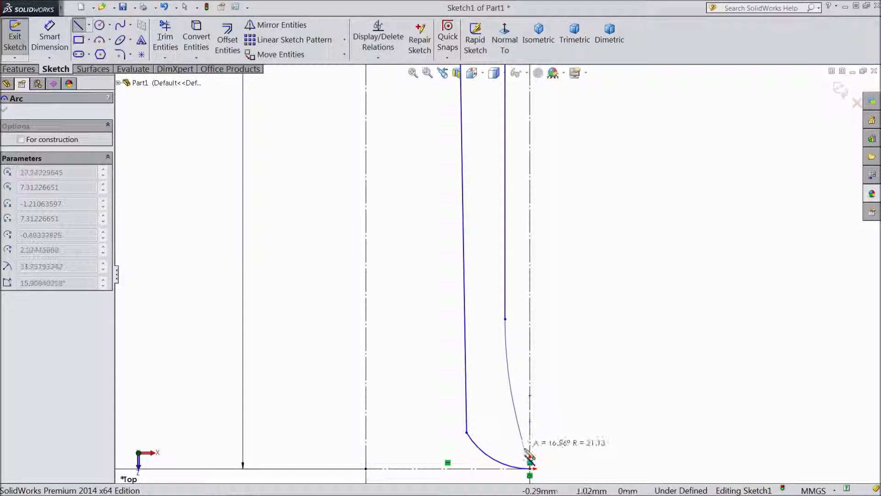
{"action": "left_click", "coordinate": [530, 468]}
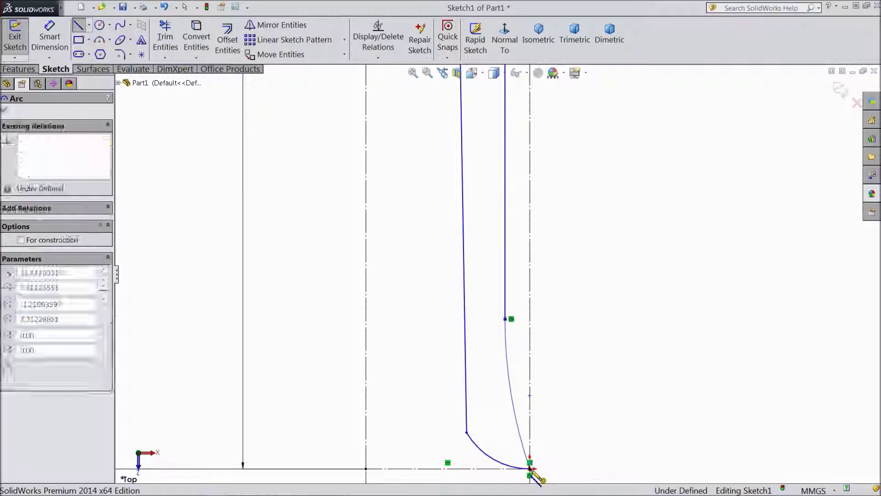
{"action": "right_click", "coordinate": [615, 319]}
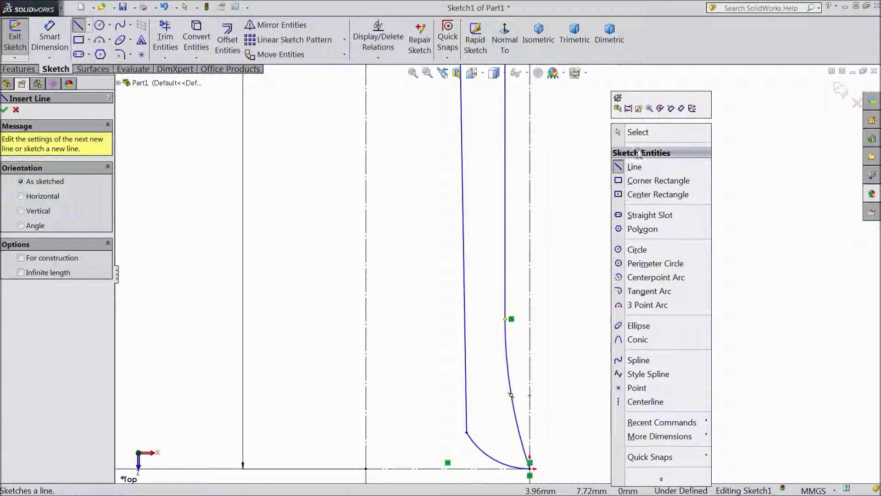
{"action": "left_click", "coordinate": [636, 132]}
{"action": "scroll", "coordinate": [585, 280], "scroll_direction": "up", "scroll_amount": 3}
- Dimension the angle between the diagonal and lower vertical line to 133.53°
{"action": "scroll", "coordinate": [560, 291], "scroll_direction": "up", "scroll_amount": 5}
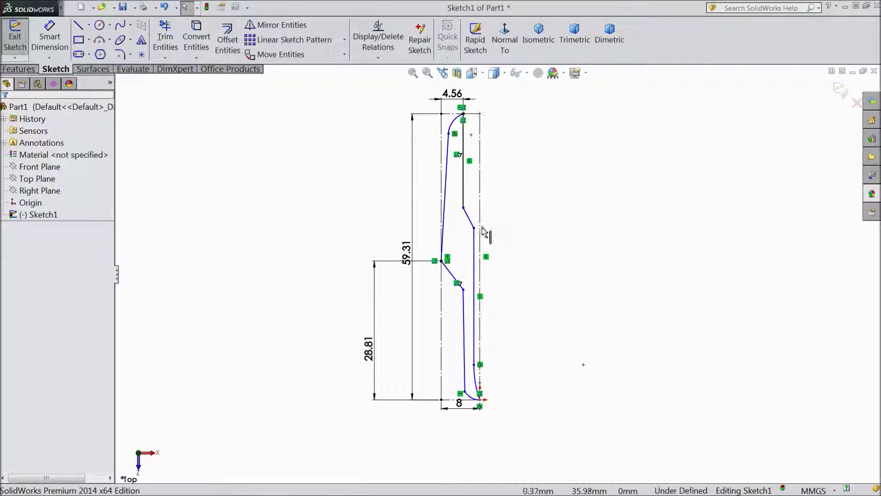
{"action": "left_click", "coordinate": [49, 36]}
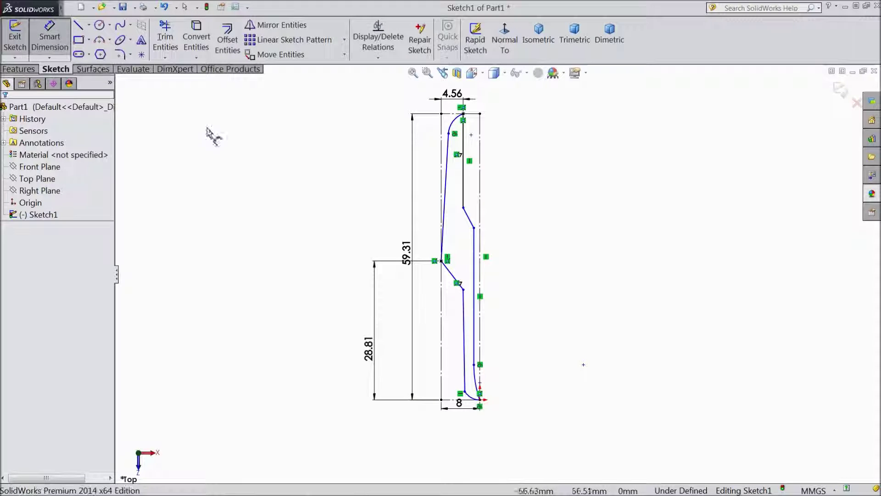
{"action": "scroll", "coordinate": [528, 312], "scroll_direction": "down", "scroll_amount": 1}
{"action": "scroll", "coordinate": [473, 301], "scroll_direction": "down", "scroll_amount": 3}
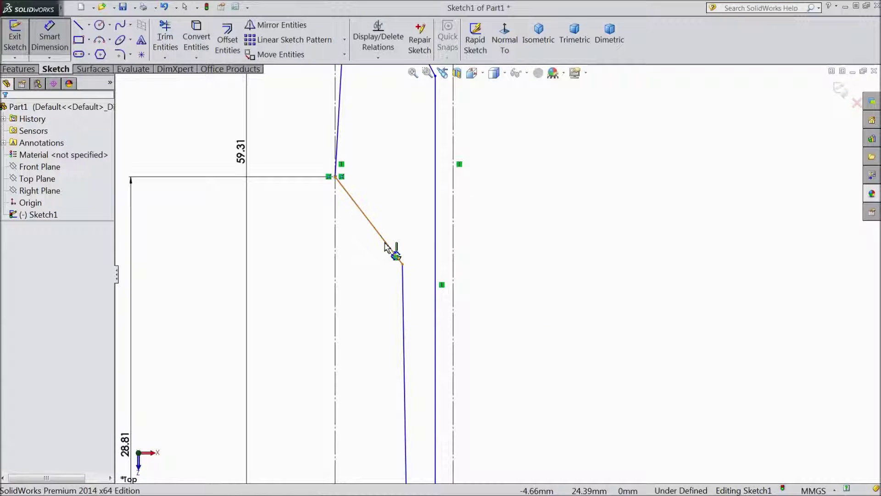
{"action": "left_click", "coordinate": [393, 252]}
{"action": "left_click", "coordinate": [403, 294]}
{"action": "left_click", "coordinate": [388, 274]}
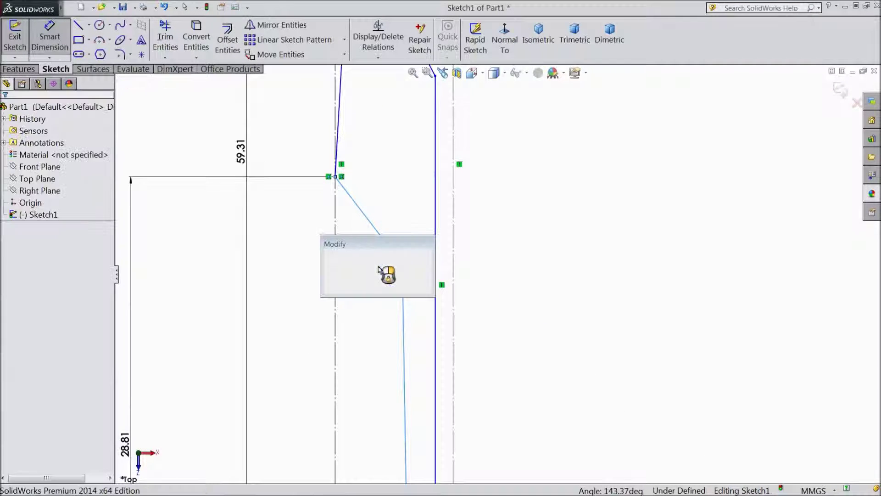
{"action": "type", "text": "133."}
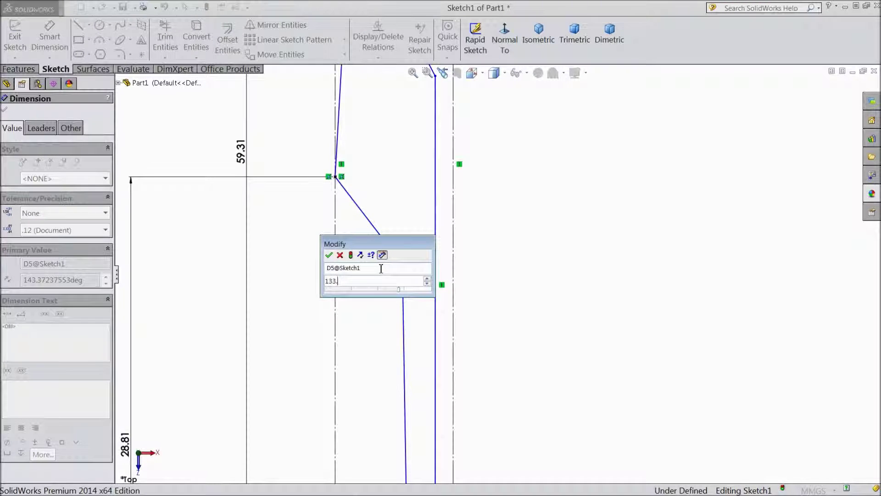
{"action": "type", "text": "53"}
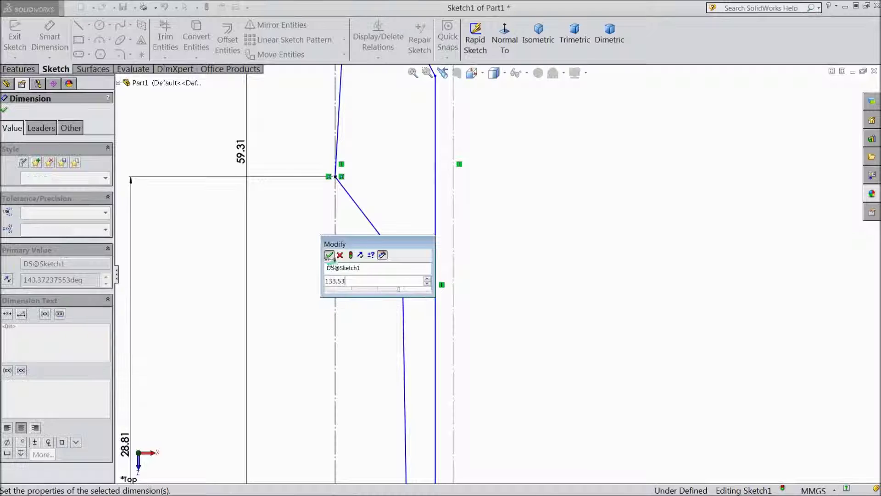
{"action": "left_click", "coordinate": [328, 255]}
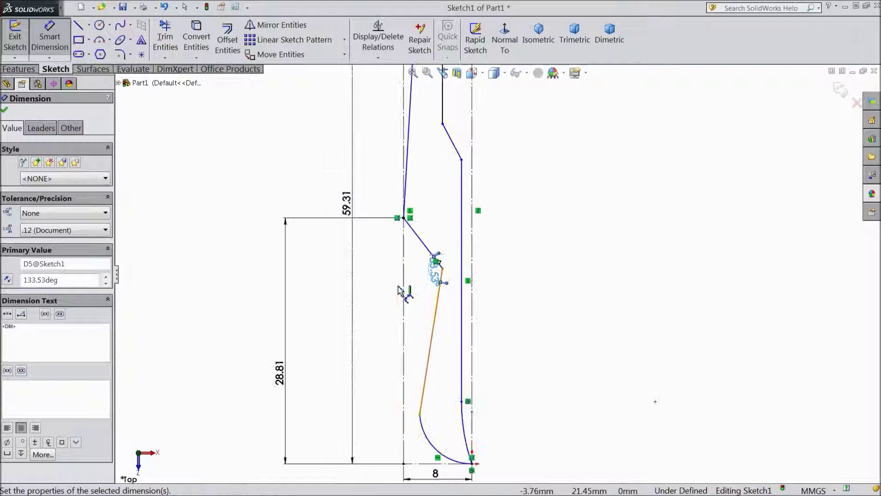
- Dimension the angle between the upper line and the diagonal to 130°
{"action": "scroll", "coordinate": [464, 248], "scroll_direction": "down", "scroll_amount": 4}
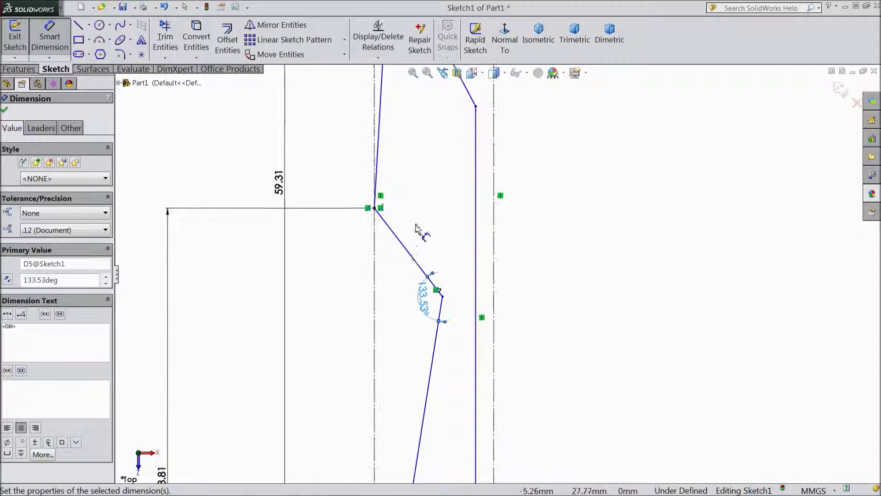
{"action": "scroll", "coordinate": [394, 187], "scroll_direction": "down", "scroll_amount": 2}
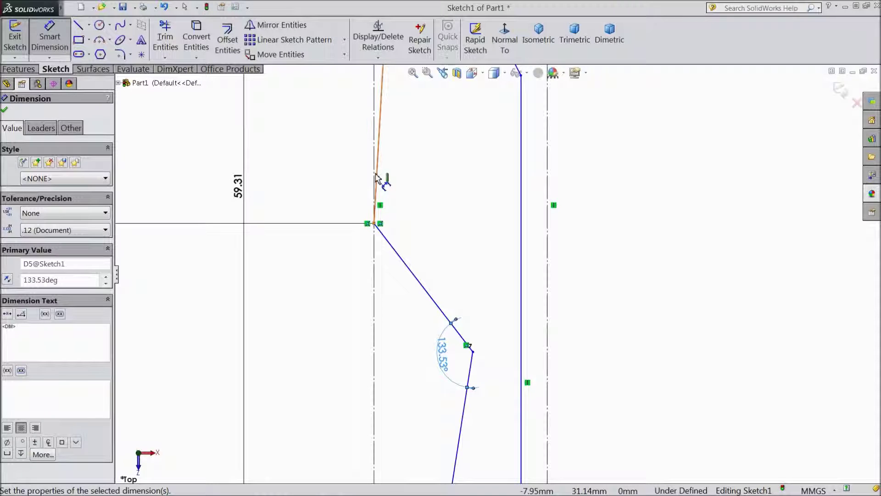
{"action": "left_click", "coordinate": [377, 183]}
{"action": "left_click", "coordinate": [407, 264]}
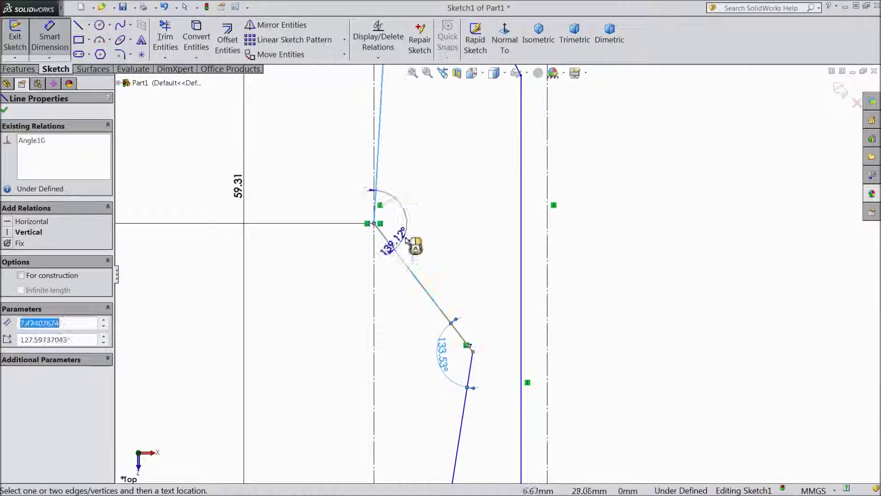
{"action": "left_click", "coordinate": [418, 201]}
{"action": "type", "text": "130"}
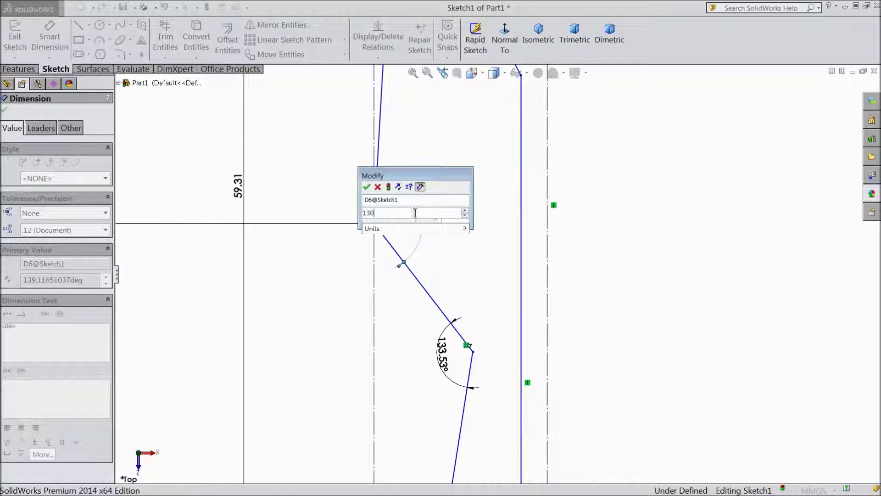
{"action": "left_click", "coordinate": [367, 186]}
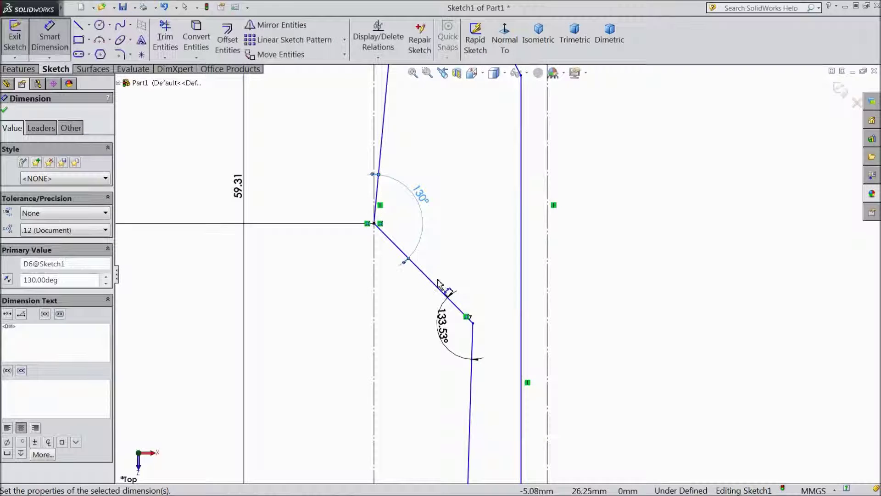
- Give the top arc a 2 mm radius
{"action": "scroll", "coordinate": [438, 283], "scroll_direction": "up", "scroll_amount": 3}
{"action": "scroll", "coordinate": [439, 283], "scroll_direction": "up", "scroll_amount": 3}
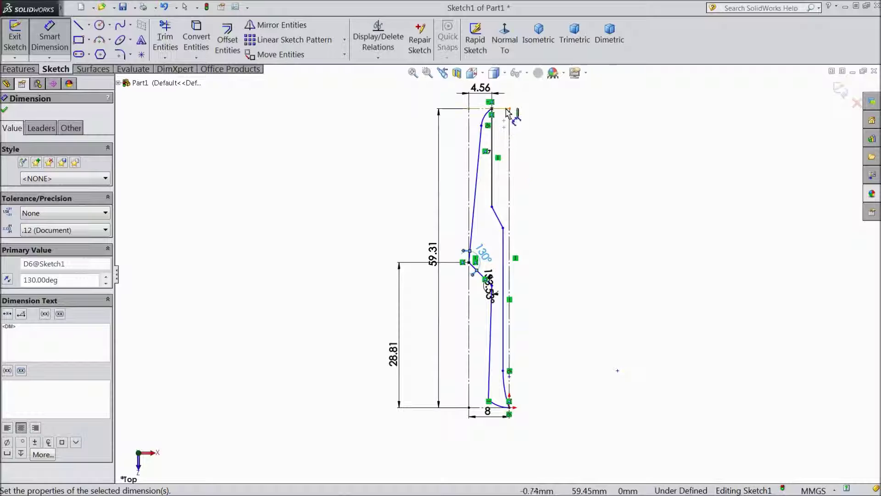
{"action": "scroll", "coordinate": [508, 111], "scroll_direction": "down", "scroll_amount": 2}
{"action": "left_click", "coordinate": [473, 159]}
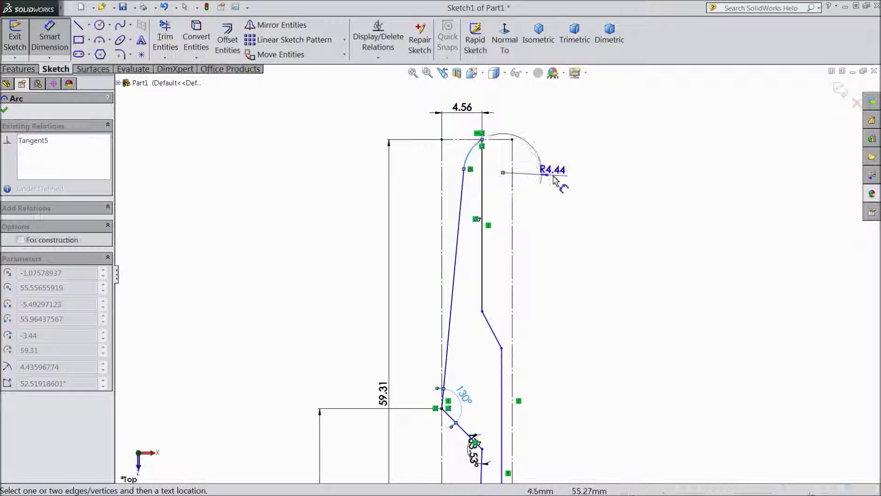
{"action": "left_click", "coordinate": [586, 184]}
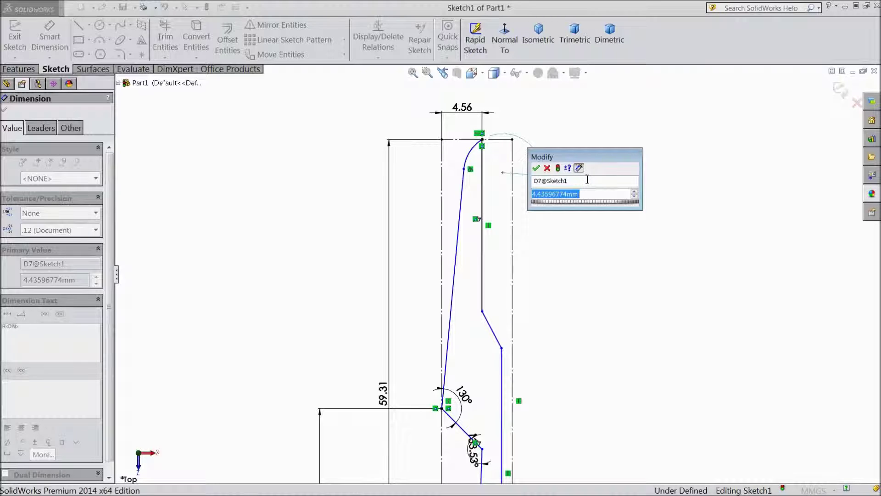
{"action": "type", "text": "2"}
{"action": "left_click", "coordinate": [537, 169]}
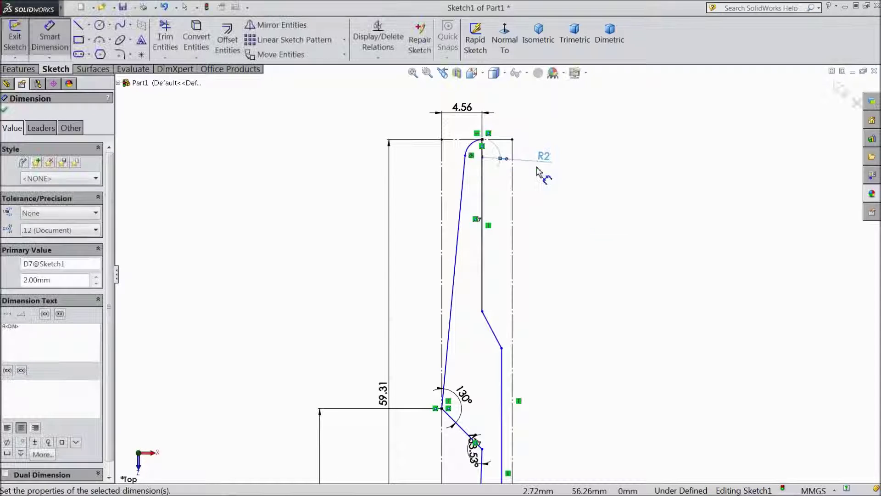
- Make the upper inner vertical line 21.57 mm long
{"action": "scroll", "coordinate": [489, 172], "scroll_direction": "down", "scroll_amount": 3}
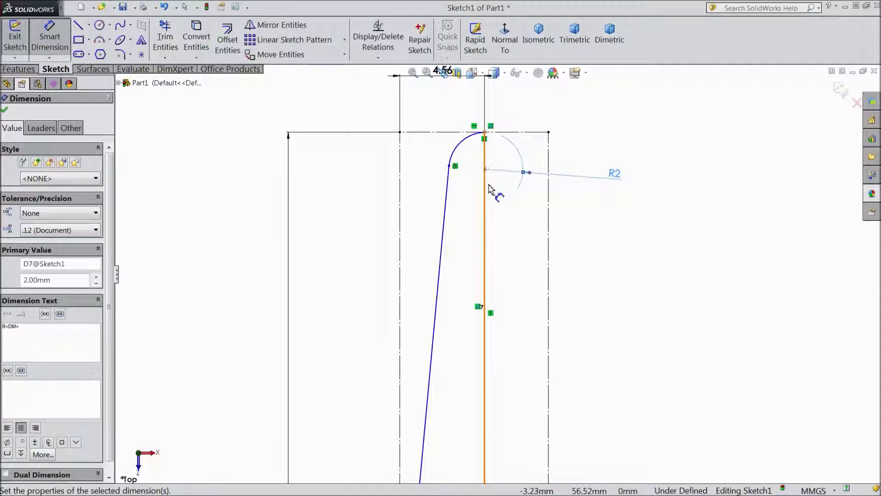
{"action": "scroll", "coordinate": [486, 190], "scroll_direction": "up", "scroll_amount": 2}
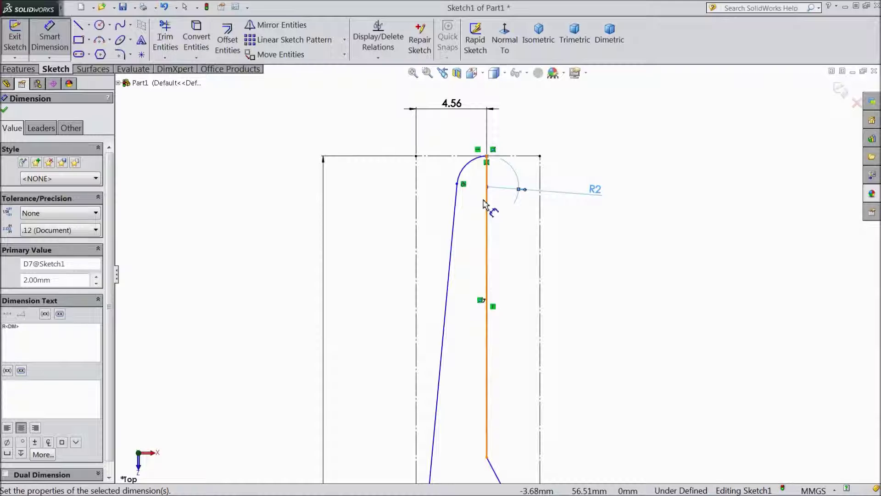
{"action": "left_click", "coordinate": [489, 225]}
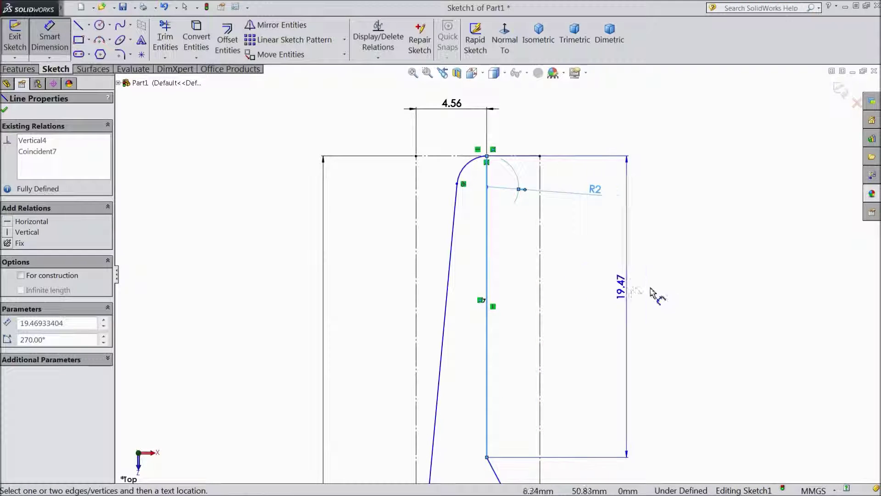
{"action": "left_click", "coordinate": [676, 300]}
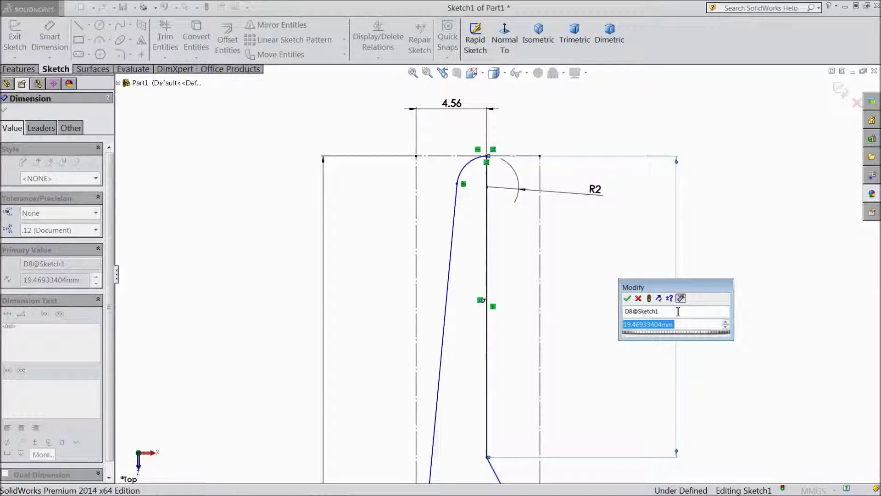
{"action": "type", "text": "21.57"}
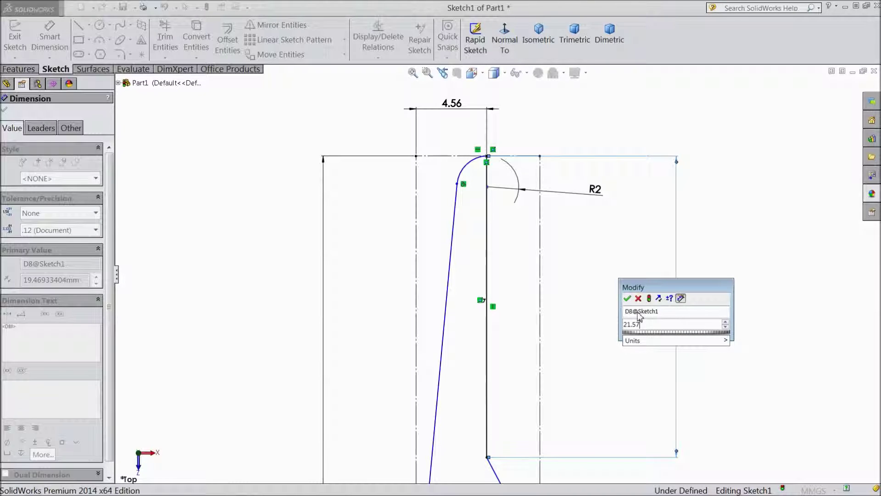
{"action": "left_click", "coordinate": [627, 299]}
{"action": "scroll", "coordinate": [625, 301], "scroll_direction": "up", "scroll_amount": 3}
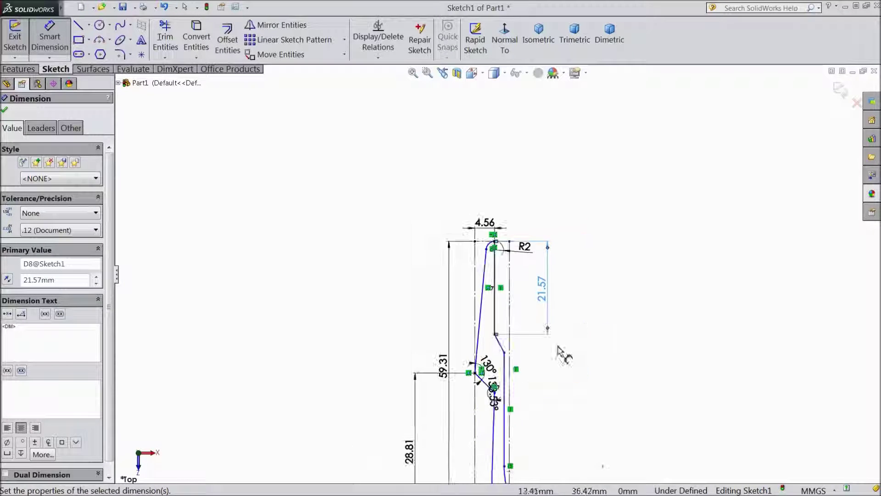
{"action": "scroll", "coordinate": [528, 349], "scroll_direction": "down", "scroll_amount": 3}
{"action": "scroll", "coordinate": [532, 317], "scroll_direction": "down", "scroll_amount": 4}
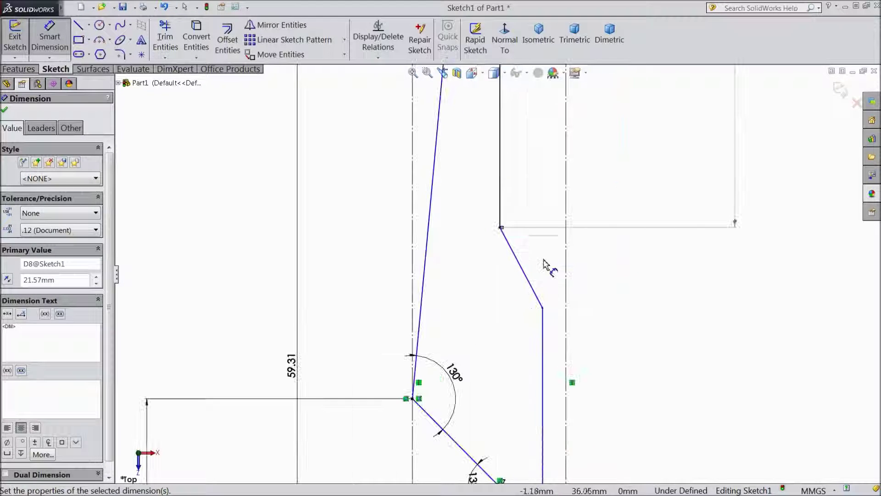
{"action": "left_click", "coordinate": [501, 219]}
- Set a 45° angle between the 21.57 mm vertical line and the slanted line
{"action": "left_click", "coordinate": [508, 243]}
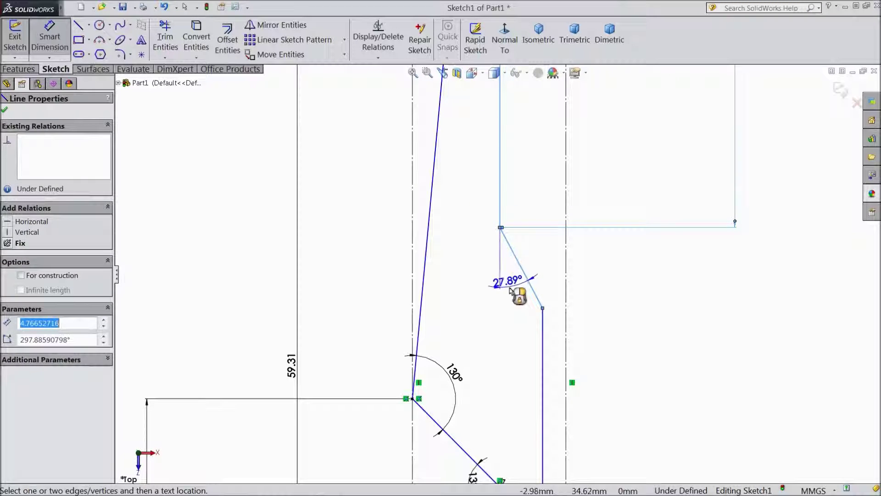
{"action": "left_click", "coordinate": [512, 290]}
{"action": "type", "text": "45"}
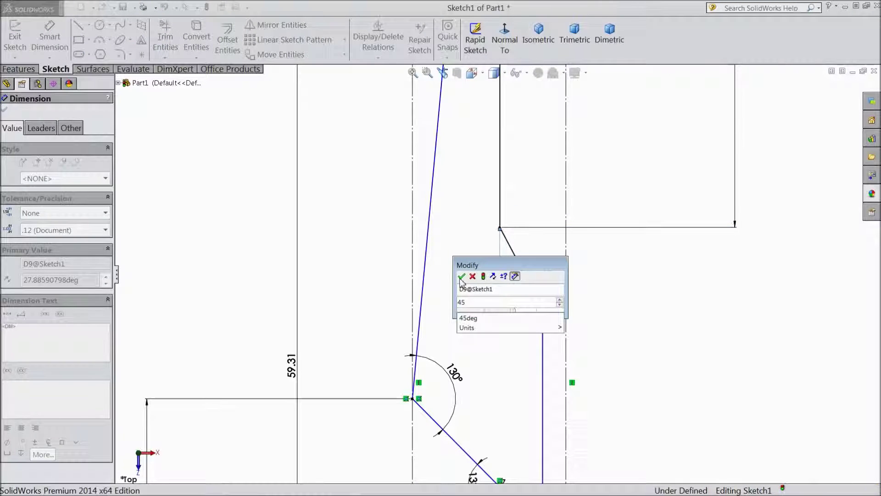
{"action": "left_click", "coordinate": [461, 277]}
{"action": "scroll", "coordinate": [571, 344], "scroll_direction": "down", "scroll_amount": 5}
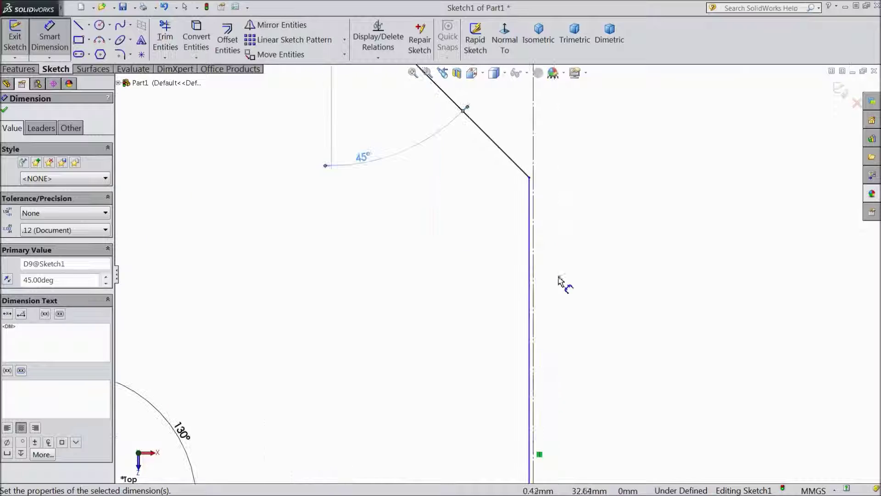
{"action": "scroll", "coordinate": [532, 216], "scroll_direction": "down", "scroll_amount": 3}
- Dimension the horizontal gap between the two vertical lines to 2.22 mm
{"action": "left_click", "coordinate": [521, 208]}
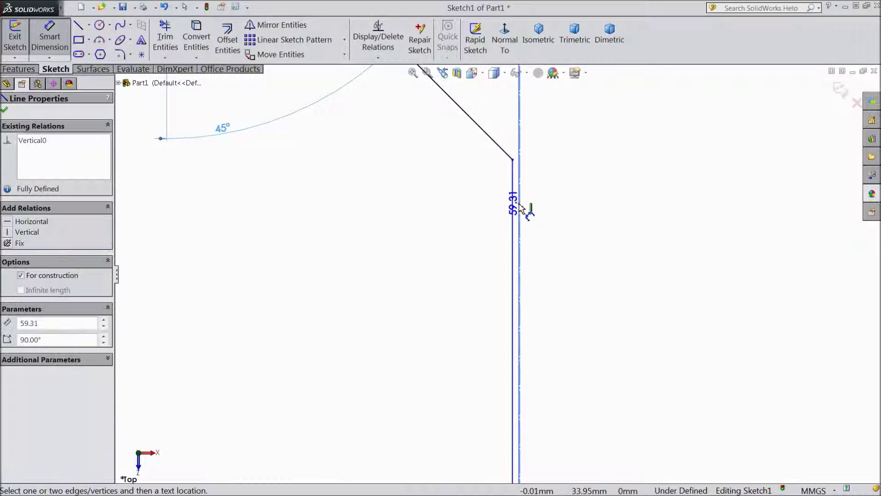
{"action": "left_click", "coordinate": [513, 211]}
{"action": "left_click", "coordinate": [568, 224]}
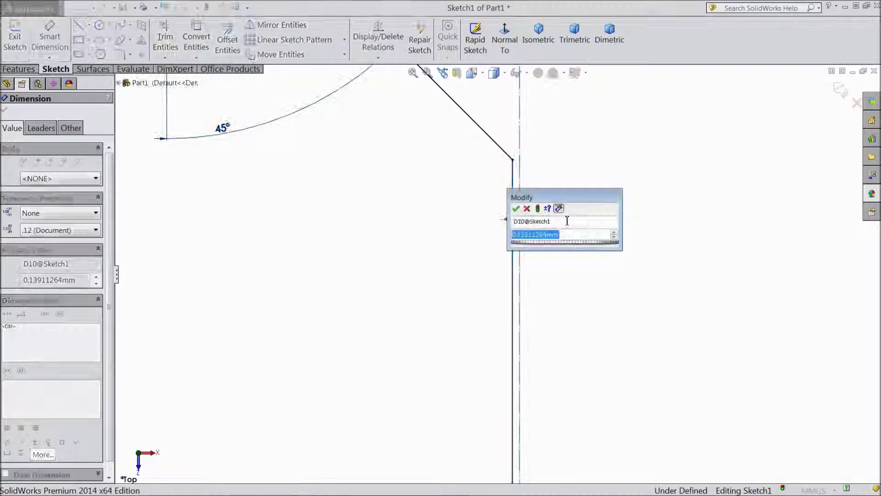
{"action": "type", "text": "2.22"}
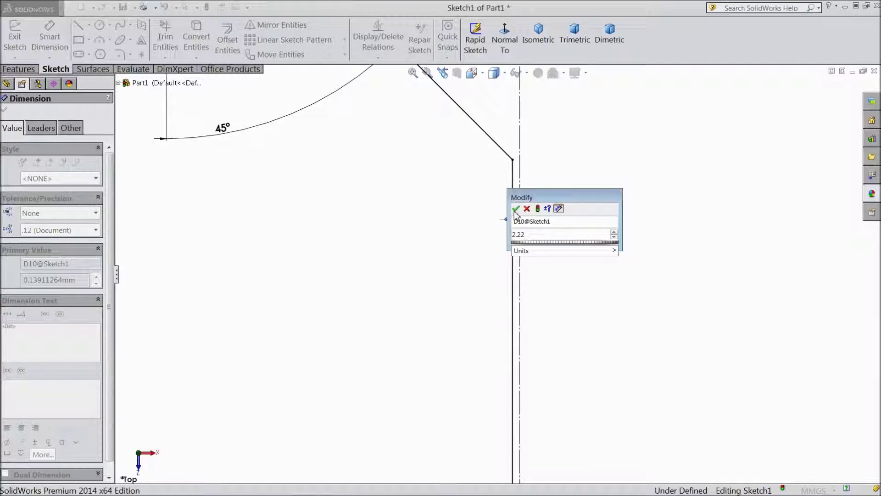
{"action": "left_click", "coordinate": [515, 210]}
{"action": "scroll", "coordinate": [523, 232], "scroll_direction": "up", "scroll_amount": 3}
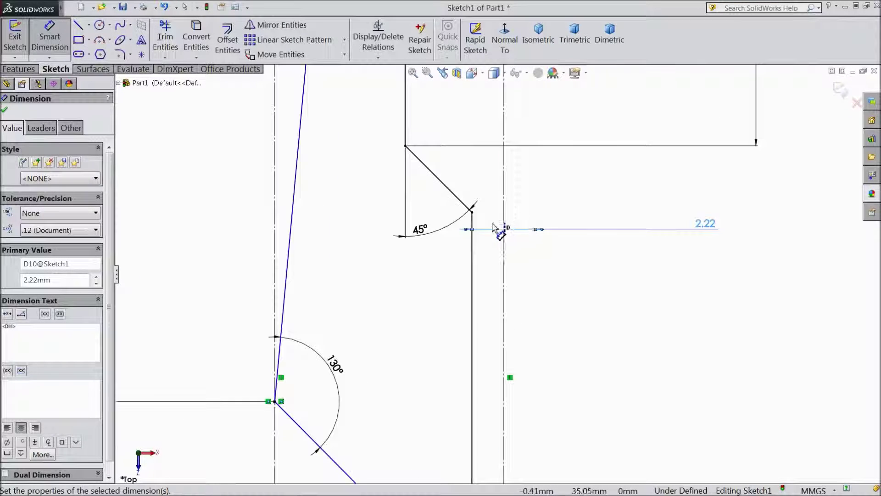
{"action": "scroll", "coordinate": [494, 228], "scroll_direction": "up", "scroll_amount": 3}
{"action": "scroll", "coordinate": [495, 358], "scroll_direction": "down", "scroll_amount": 2}
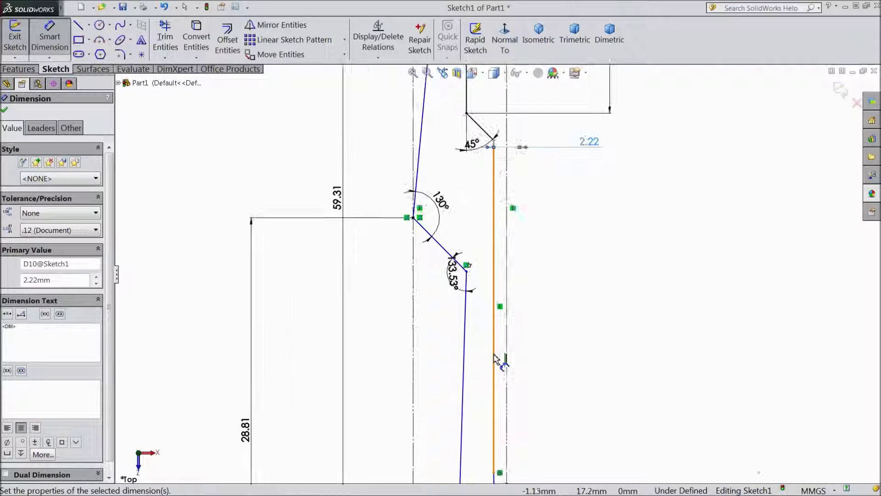
{"action": "scroll", "coordinate": [495, 358], "scroll_direction": "down", "scroll_amount": 3}
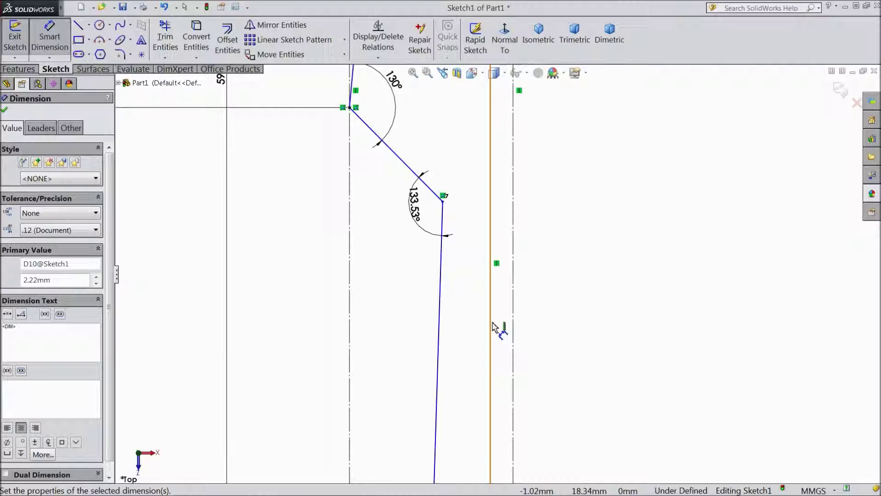
{"action": "left_click", "coordinate": [491, 326]}
- Dimension the angle between the long slanted edge and the vertical line as 2°
{"action": "left_click", "coordinate": [441, 331]}
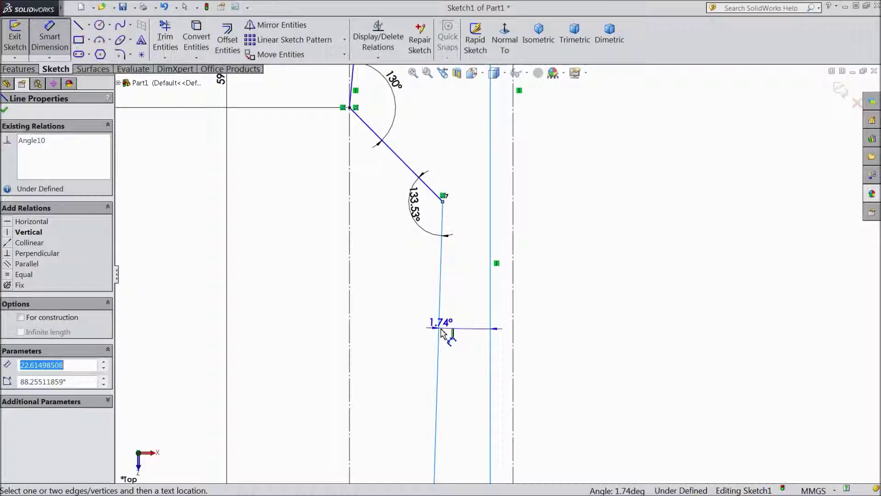
{"action": "left_click", "coordinate": [464, 374]}
{"action": "type", "text": "2"}
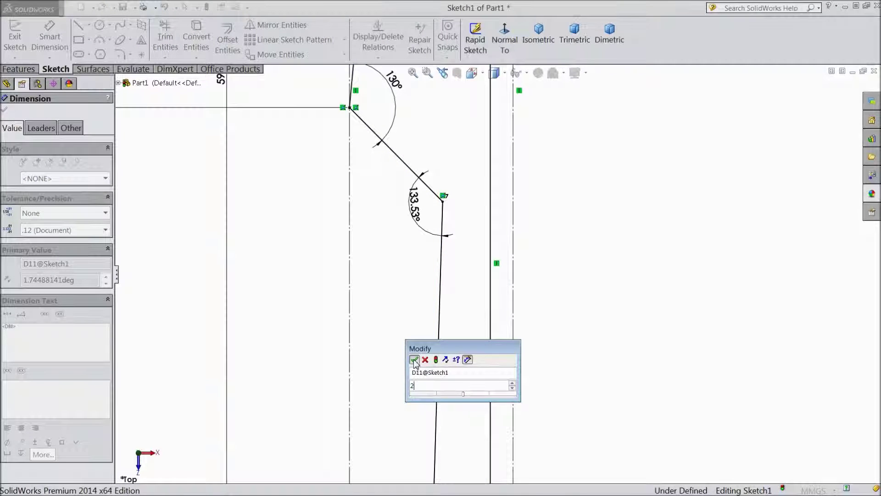
{"action": "left_click", "coordinate": [413, 360]}
{"action": "scroll", "coordinate": [475, 356], "scroll_direction": "up", "scroll_amount": 4}
{"action": "scroll", "coordinate": [501, 381], "scroll_direction": "down", "scroll_amount": 3}
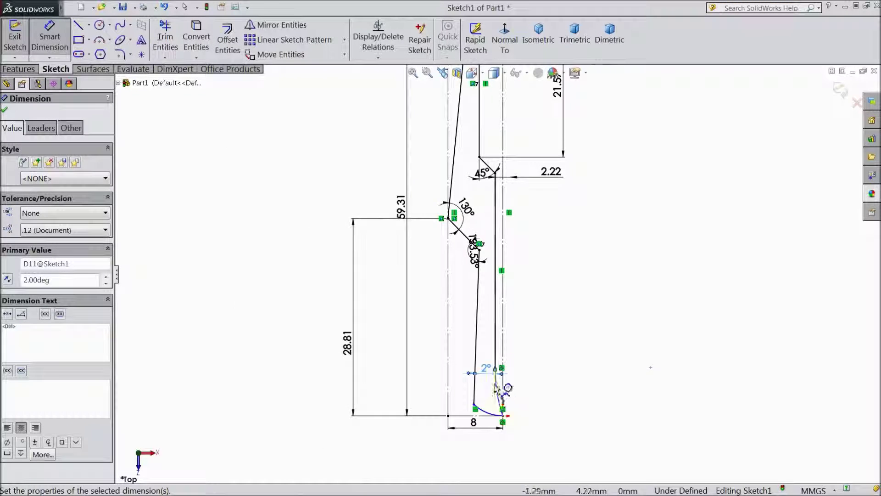
- Select the bottom corner arc together with the long edge
{"action": "key", "text": "Escape"}
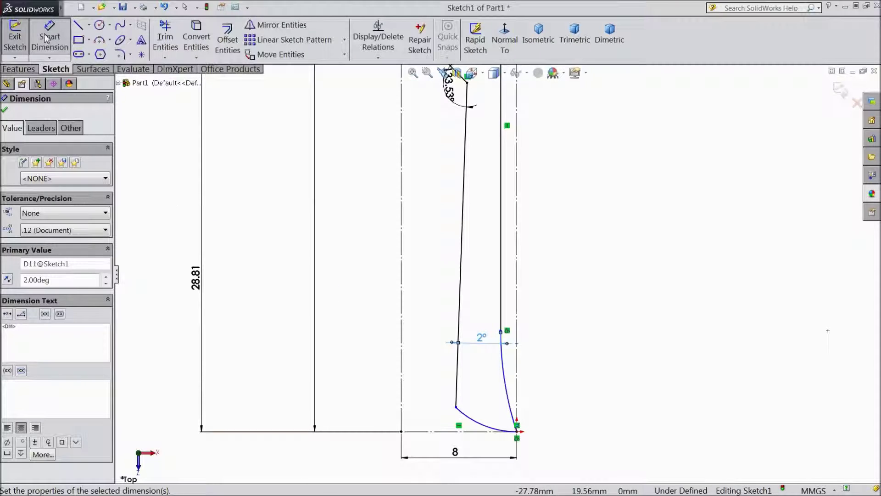
{"action": "scroll", "coordinate": [466, 386], "scroll_direction": "down", "scroll_amount": 3}
{"action": "left_click", "coordinate": [465, 382]}
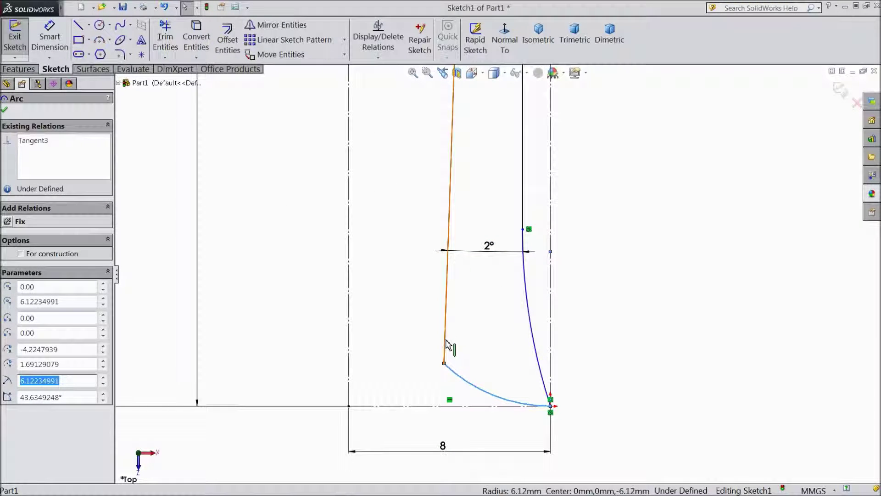
{"action": "left_click", "coordinate": [448, 350], "text": "ctrl"}
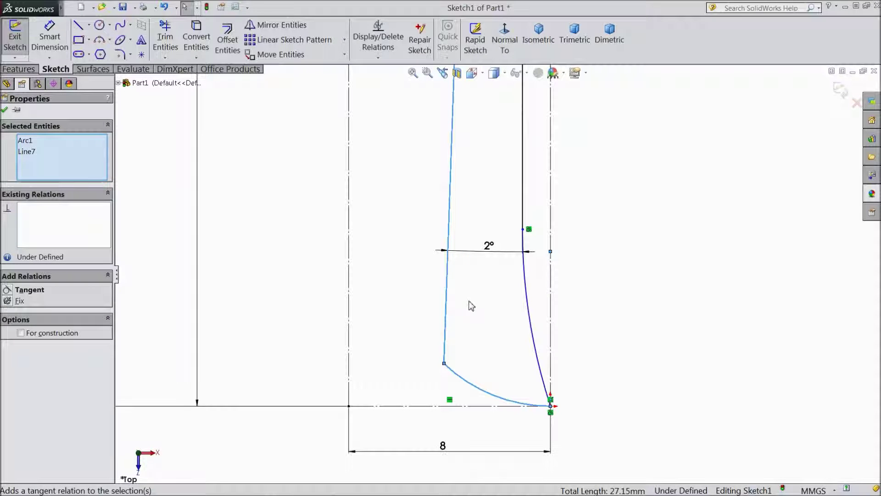
- Remove the 2° angle dimension from the long edge
{"action": "scroll", "coordinate": [471, 339], "scroll_direction": "up", "scroll_amount": 5}
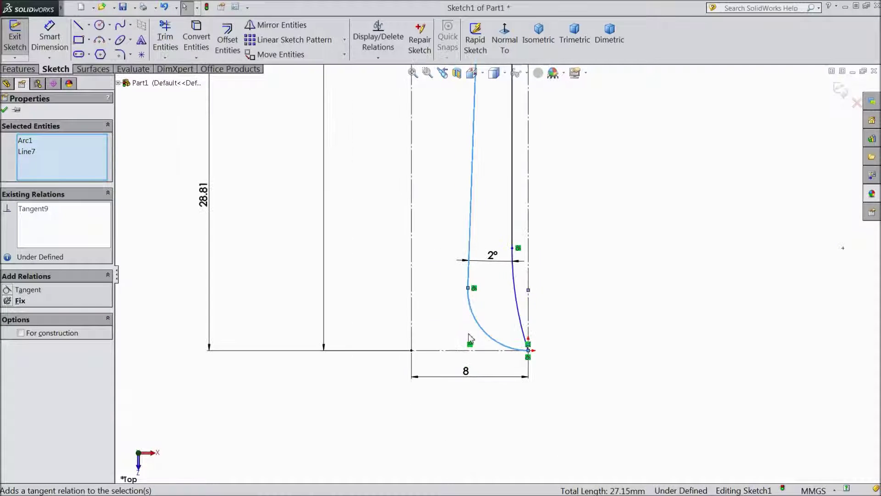
{"action": "scroll", "coordinate": [495, 177], "scroll_direction": "down", "scroll_amount": 2}
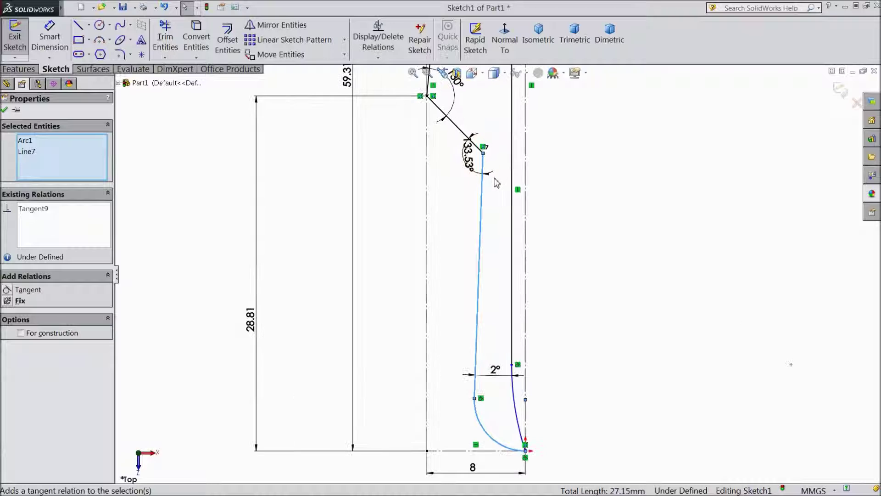
{"action": "left_click", "coordinate": [493, 375]}
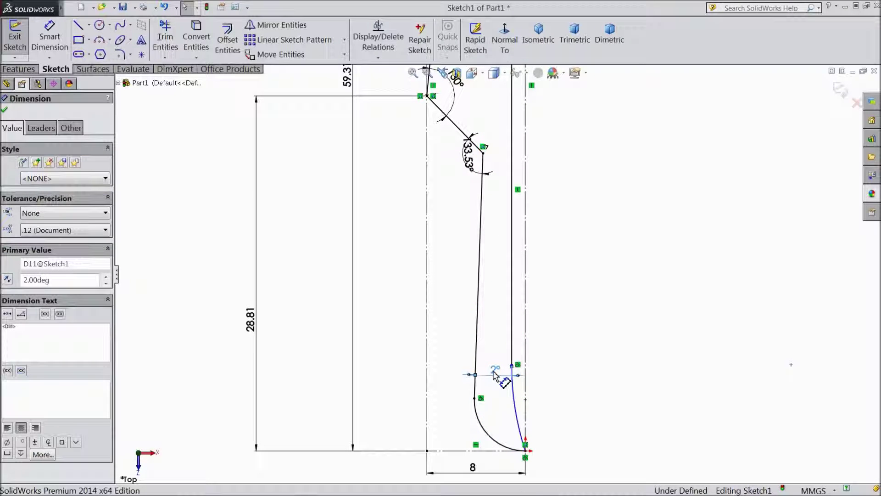
{"action": "key", "text": "Escape"}
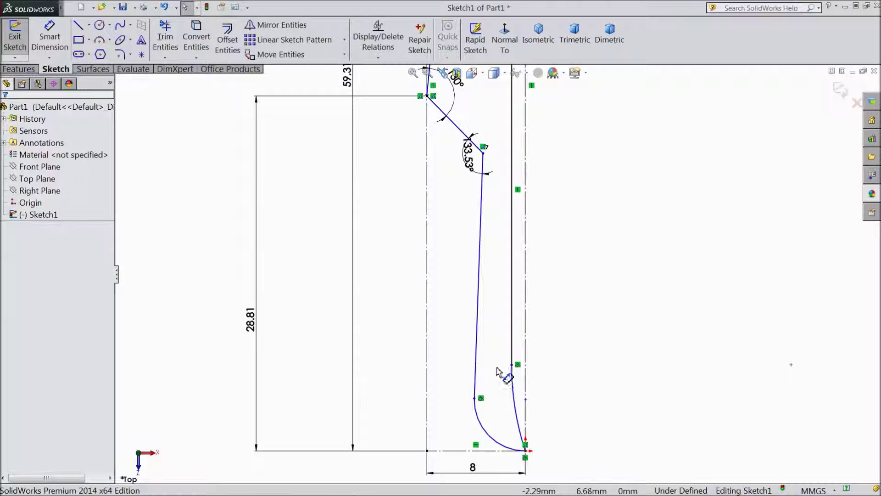
- Make the long edge above the bottom arc vertical and fit the sketch in view
{"action": "left_click", "coordinate": [480, 272]}
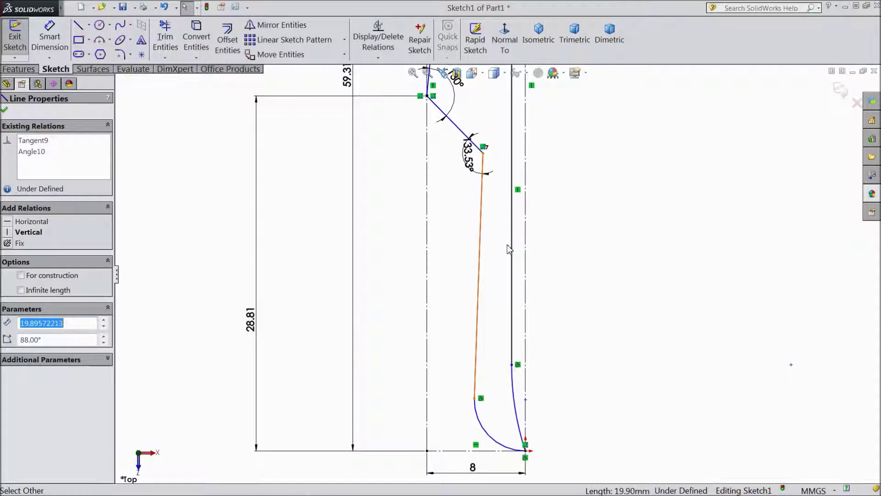
{"action": "key", "text": "Return"}
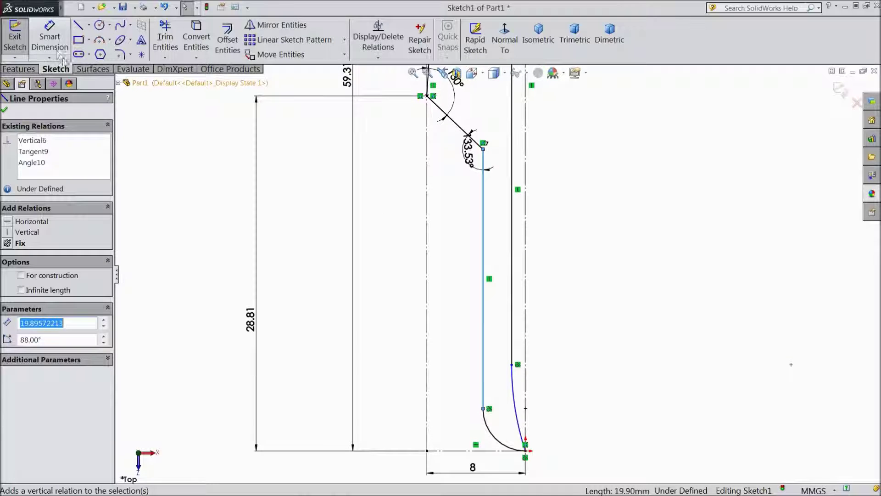
{"action": "left_click", "coordinate": [473, 270]}
{"action": "key", "text": "f"}
{"action": "scroll", "coordinate": [482, 138], "scroll_direction": "up", "scroll_amount": 5}
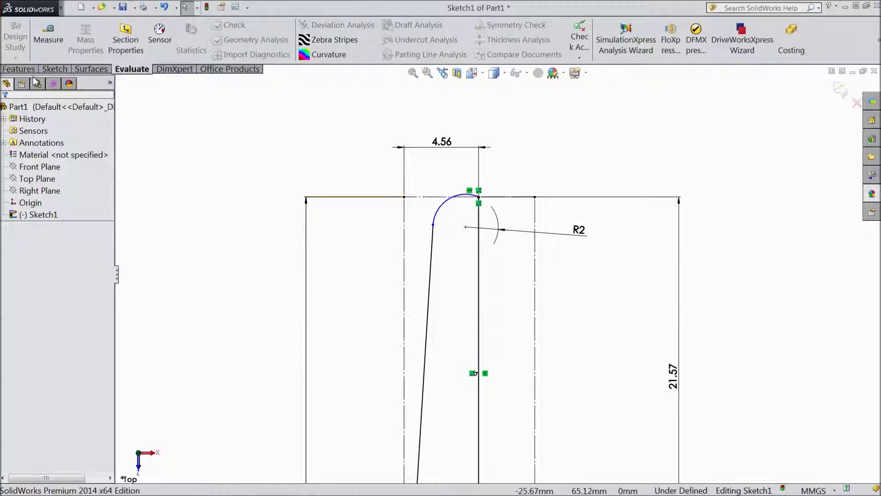
- Change the top arc's radius beside the 4.56 dimension from R2 to R24
{"action": "left_click", "coordinate": [19, 69]}
{"action": "left_click", "coordinate": [582, 232]}
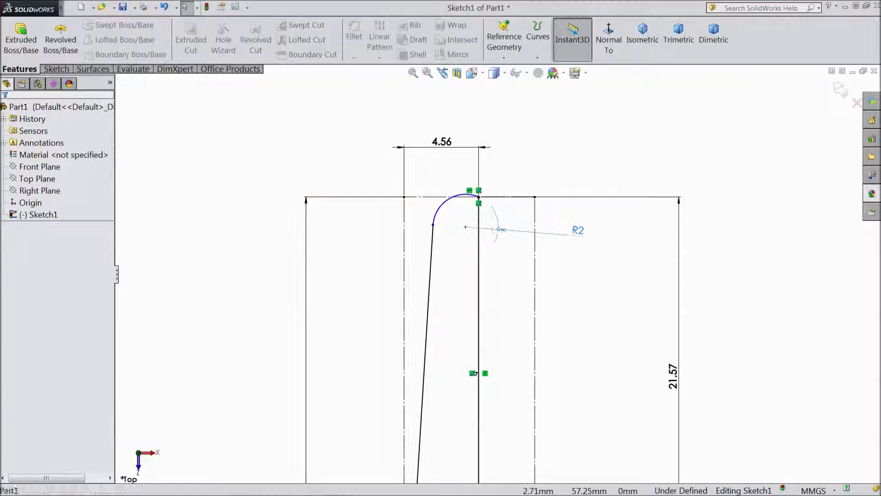
{"action": "double_click", "coordinate": [579, 231]}
{"action": "type", "text": "24"}
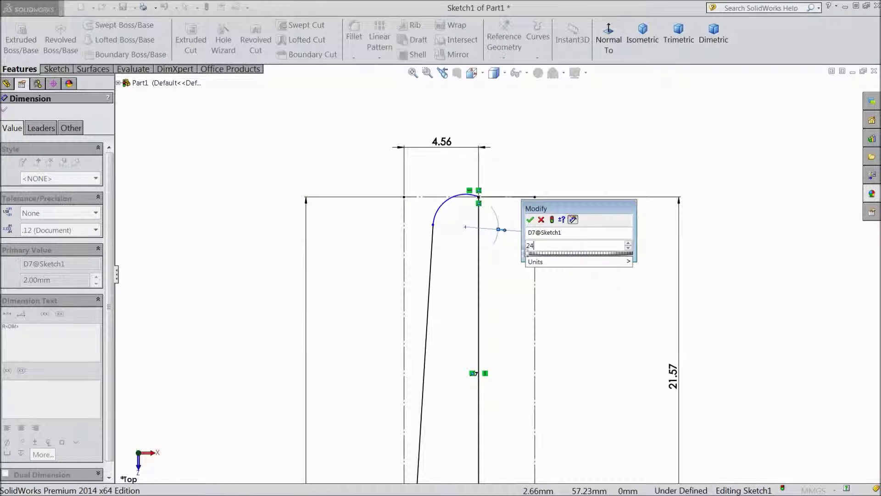
{"action": "left_click", "coordinate": [531, 220]}
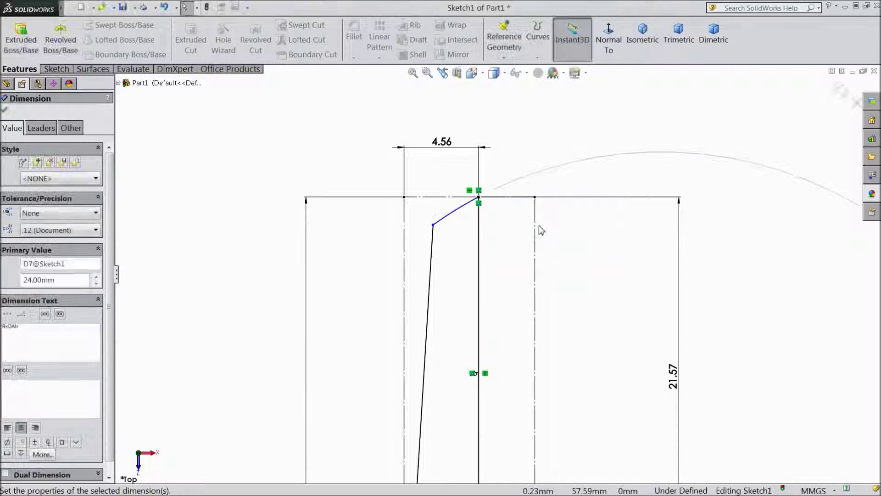
{"action": "scroll", "coordinate": [489, 247], "scroll_direction": "up", "scroll_amount": 3}
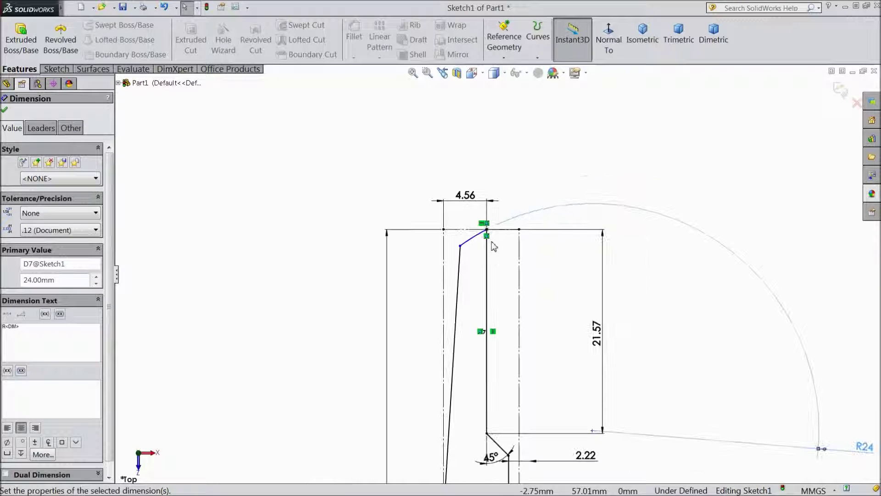
{"action": "scroll", "coordinate": [491, 294], "scroll_direction": "down", "scroll_amount": 4}
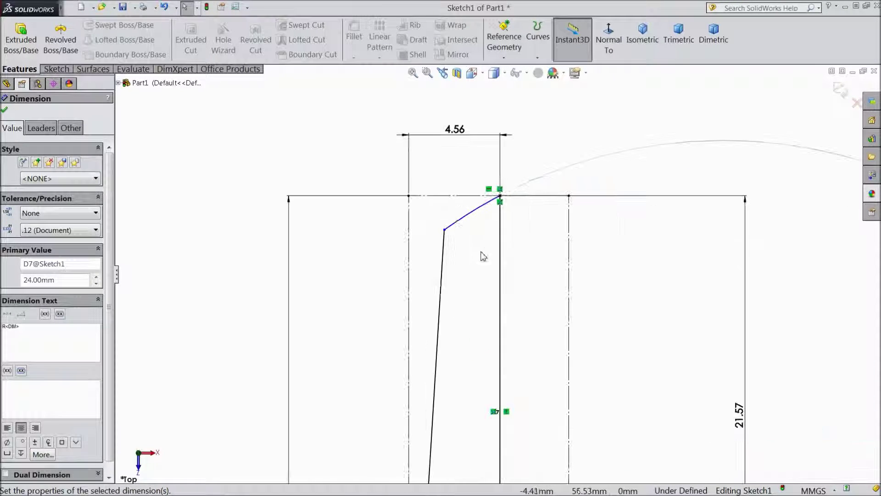
{"action": "left_click", "coordinate": [471, 208]}
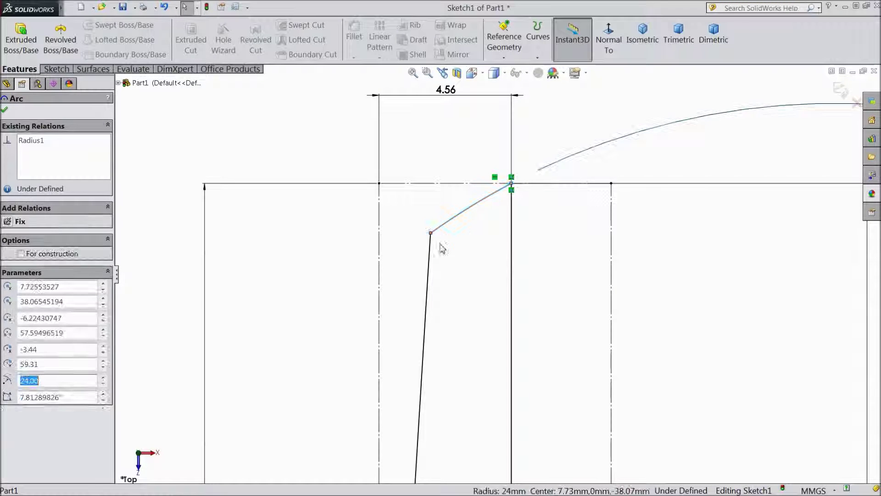
- Add a tangent relation between the R24 top arc and the slanted edge below it
{"action": "left_click", "coordinate": [431, 255], "text": "ctrl"}
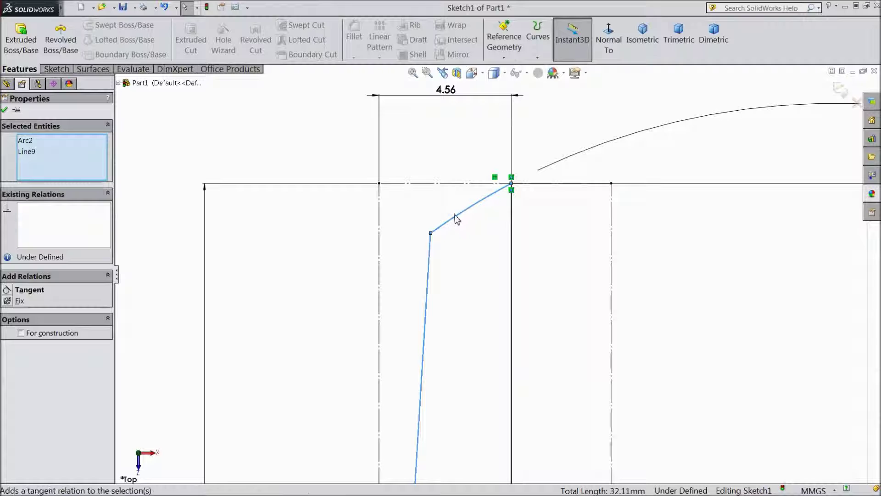
{"action": "left_click", "coordinate": [457, 220]}
{"action": "scroll", "coordinate": [459, 222], "scroll_direction": "up", "scroll_amount": 5}
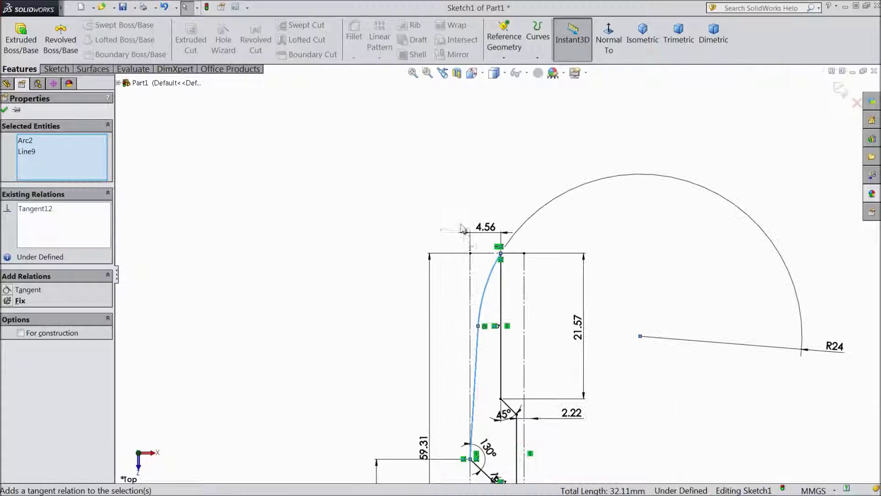
{"action": "scroll", "coordinate": [507, 394], "scroll_direction": "down", "scroll_amount": 1}
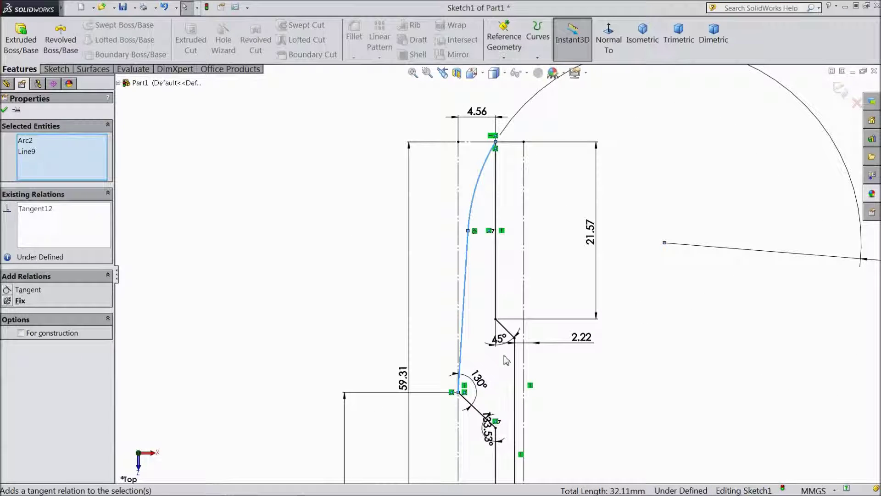
{"action": "scroll", "coordinate": [487, 330], "scroll_direction": "up", "scroll_amount": 3}
{"action": "scroll", "coordinate": [505, 455], "scroll_direction": "down", "scroll_amount": 5}
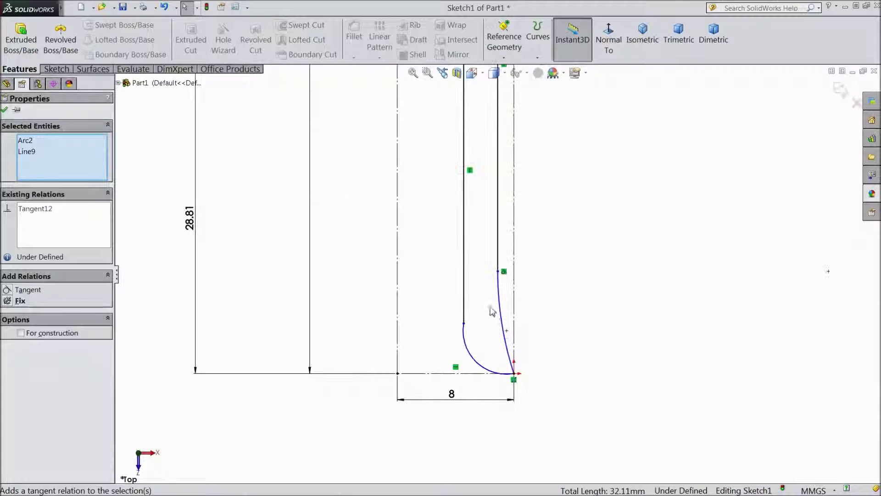
{"action": "scroll", "coordinate": [487, 312], "scroll_direction": "down", "scroll_amount": 2}
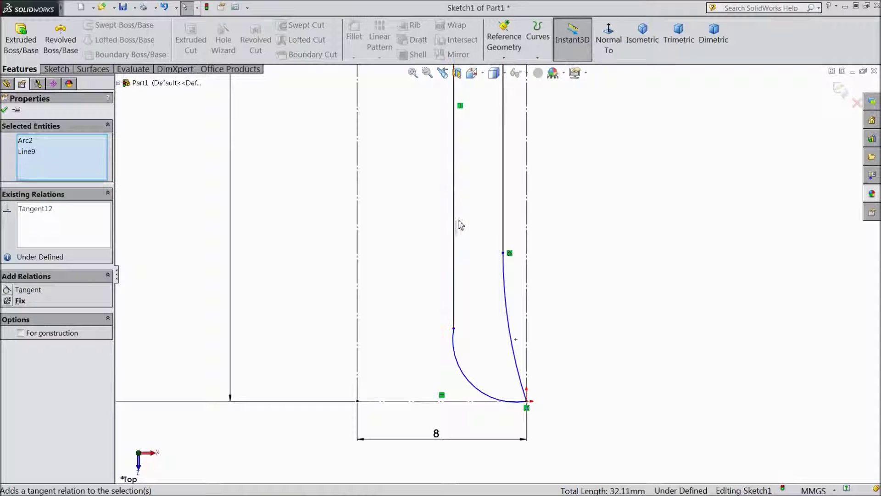
{"action": "left_click", "coordinate": [54, 70]}
{"action": "left_click", "coordinate": [50, 39]}
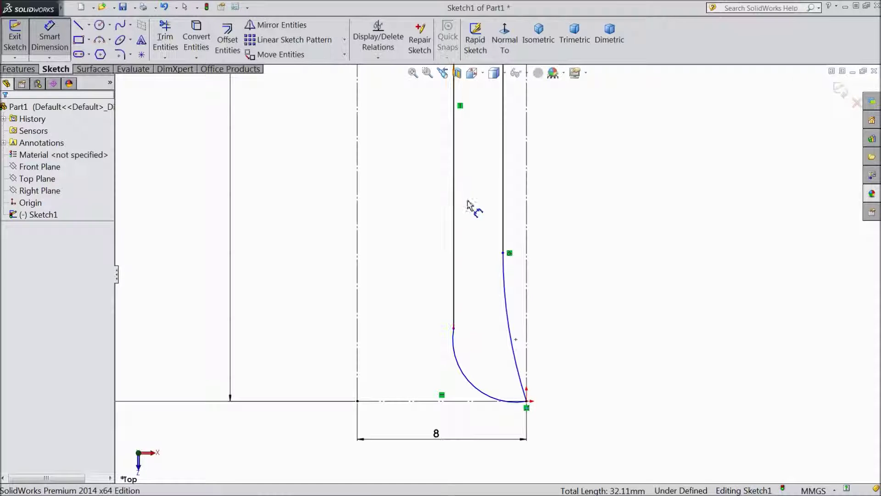
- Add a driven 2.33 width dimension between the two vertical lines
{"action": "left_click", "coordinate": [454, 209]}
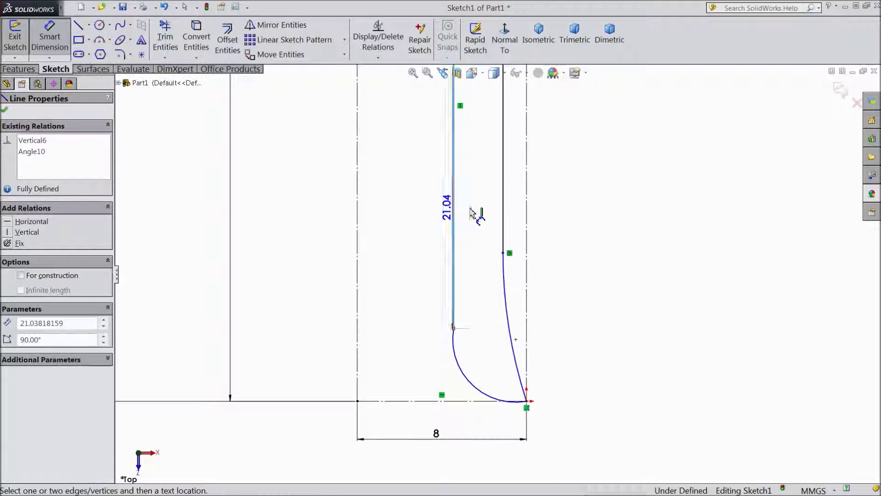
{"action": "left_click", "coordinate": [507, 217]}
{"action": "left_click", "coordinate": [478, 216]}
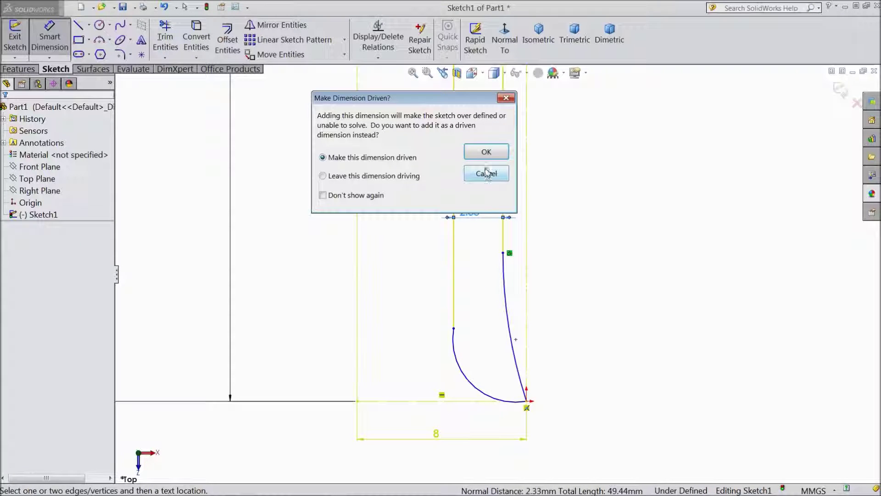
{"action": "left_click", "coordinate": [486, 153]}
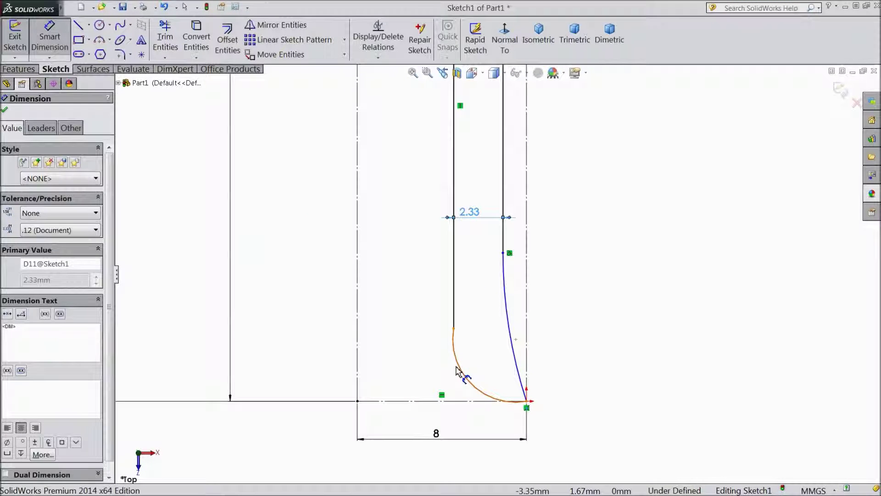
- Set the lower corner arc to R5.5 and the curved right edge to R35
{"action": "left_click", "coordinate": [457, 370]}
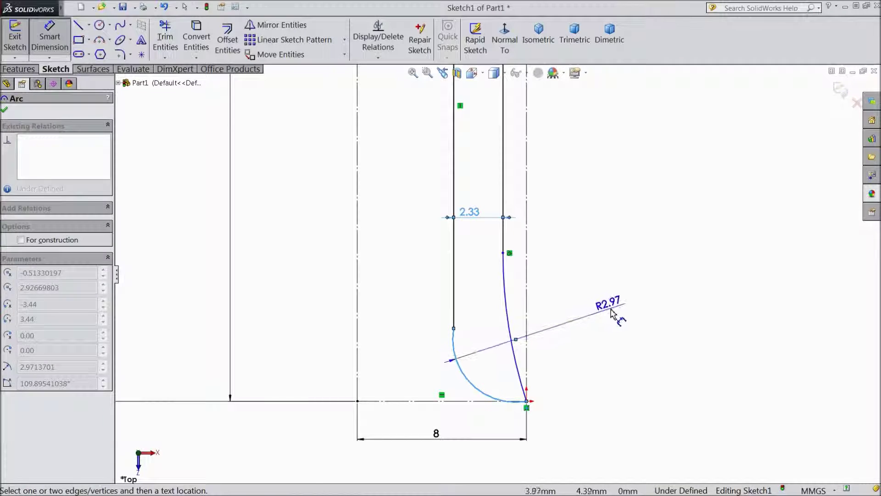
{"action": "left_click", "coordinate": [611, 314]}
{"action": "type", "text": "5.5"}
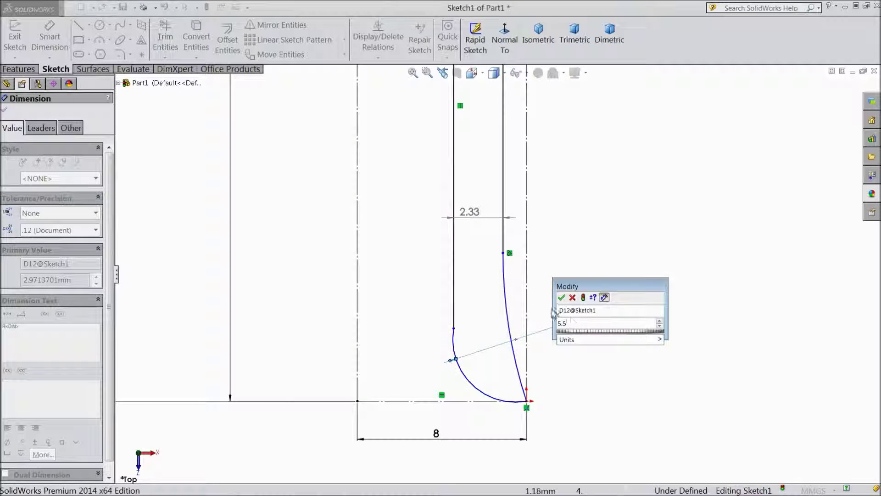
{"action": "left_click", "coordinate": [562, 298]}
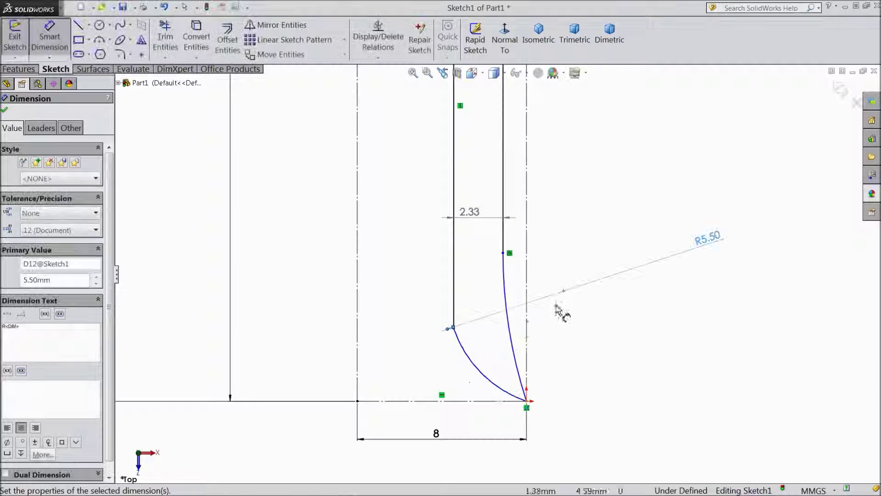
{"action": "left_click", "coordinate": [512, 340]}
{"action": "left_click", "coordinate": [597, 317]}
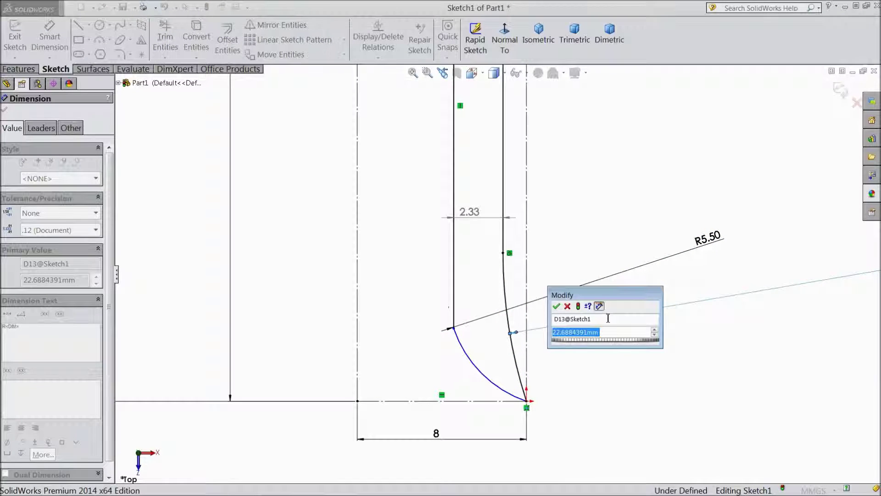
{"action": "type", "text": "35"}
{"action": "left_click", "coordinate": [557, 306]}
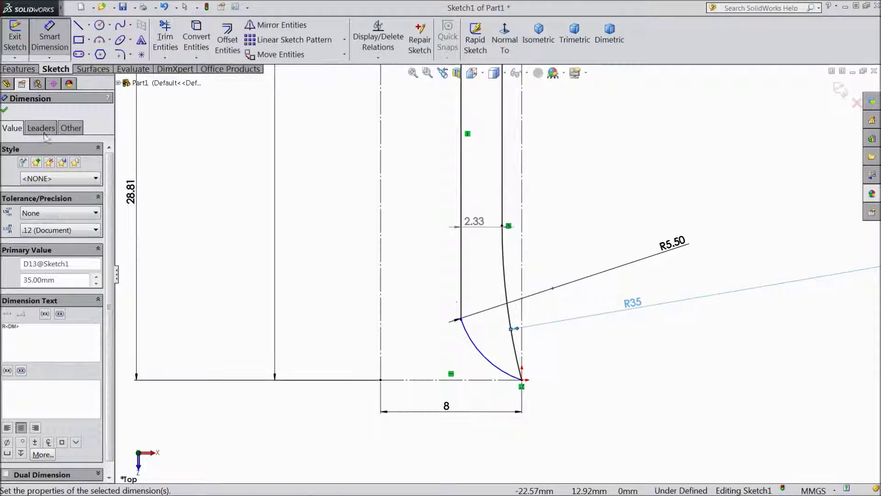
{"action": "left_click", "coordinate": [5, 111]}
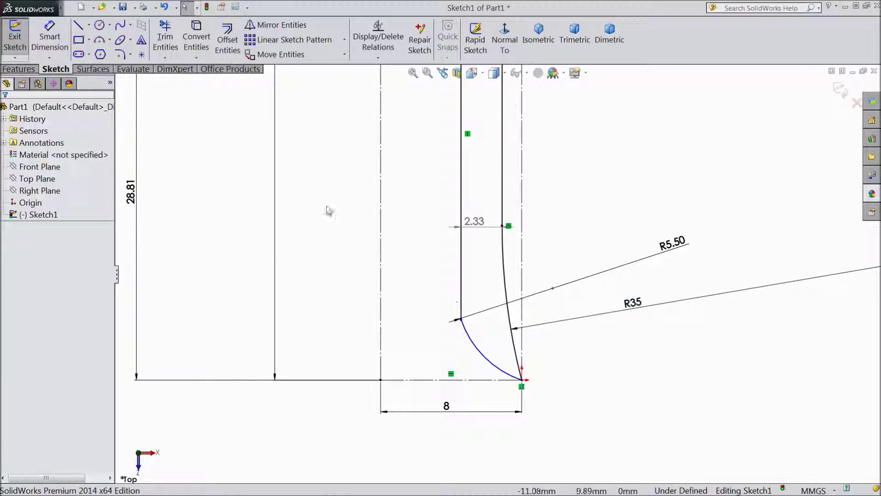
{"action": "scroll", "coordinate": [521, 344], "scroll_direction": "down", "scroll_amount": 2}
- Add a tangent relation between the lower arc and the inner vertical line, fully defining Sketch1
{"action": "left_click", "coordinate": [455, 333]}
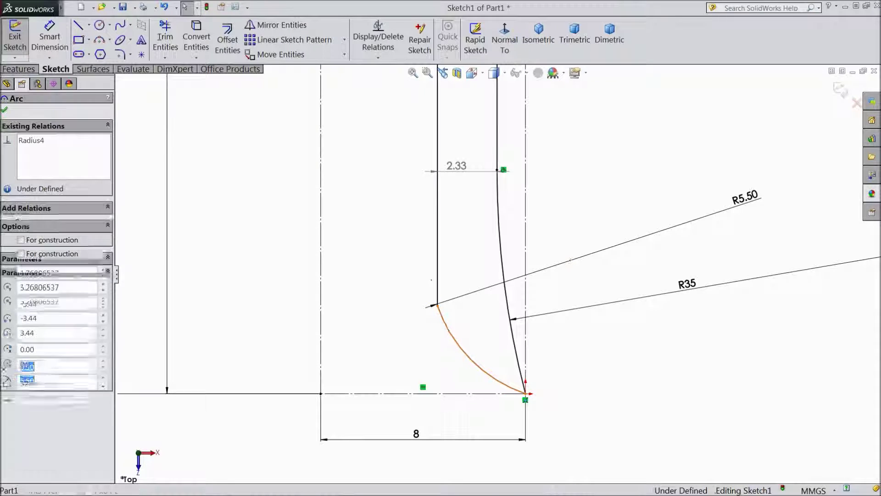
{"action": "left_click", "coordinate": [438, 280], "text": "ctrl"}
{"action": "left_click", "coordinate": [474, 262]}
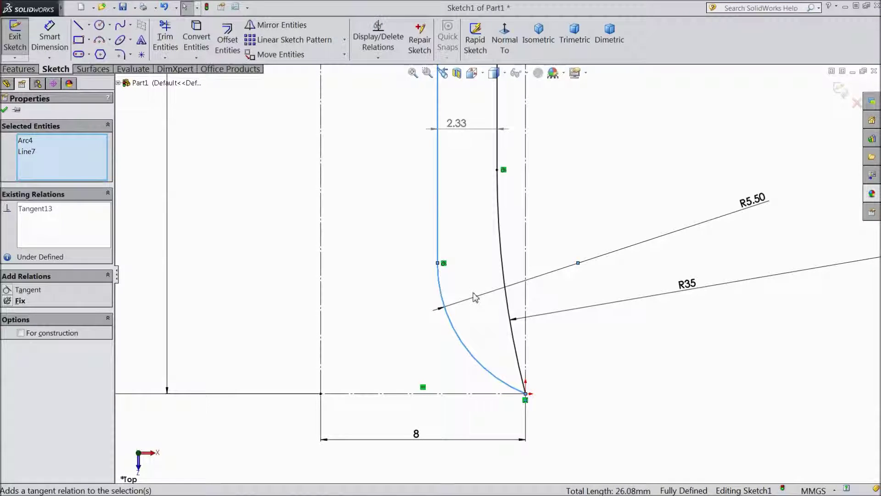
{"action": "scroll", "coordinate": [475, 298], "scroll_direction": "up", "scroll_amount": 2}
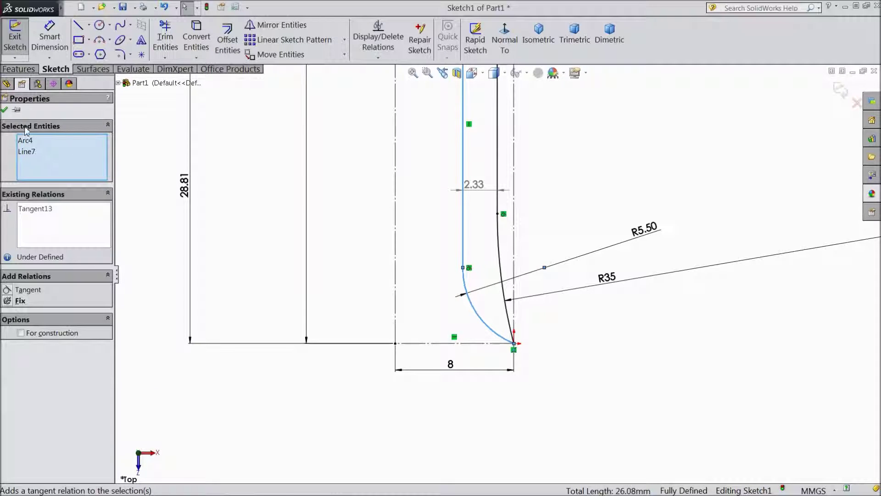
{"action": "left_click", "coordinate": [5, 110]}
{"action": "scroll", "coordinate": [415, 222], "scroll_direction": "up", "scroll_amount": 3}
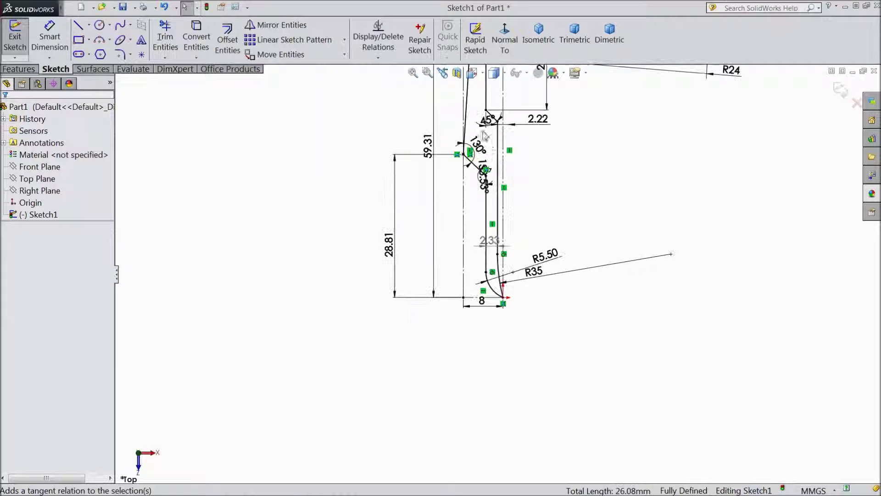
{"action": "scroll", "coordinate": [507, 236], "scroll_direction": "down", "scroll_amount": 2}
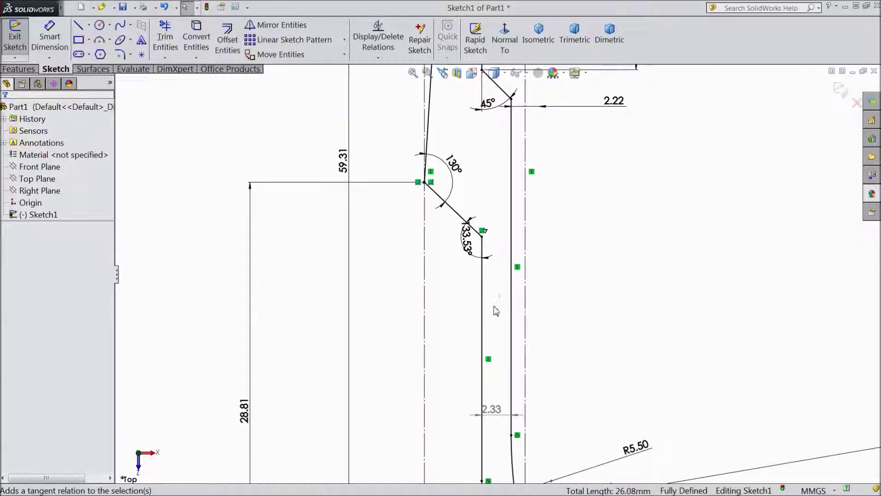
{"action": "scroll", "coordinate": [501, 332], "scroll_direction": "up", "scroll_amount": 2}
{"action": "scroll", "coordinate": [524, 394], "scroll_direction": "down", "scroll_amount": 2}
{"action": "scroll", "coordinate": [523, 399], "scroll_direction": "up", "scroll_amount": 2}
{"action": "right_click_drag", "start_coordinate": [523, 400], "coordinate": [522, 306]}
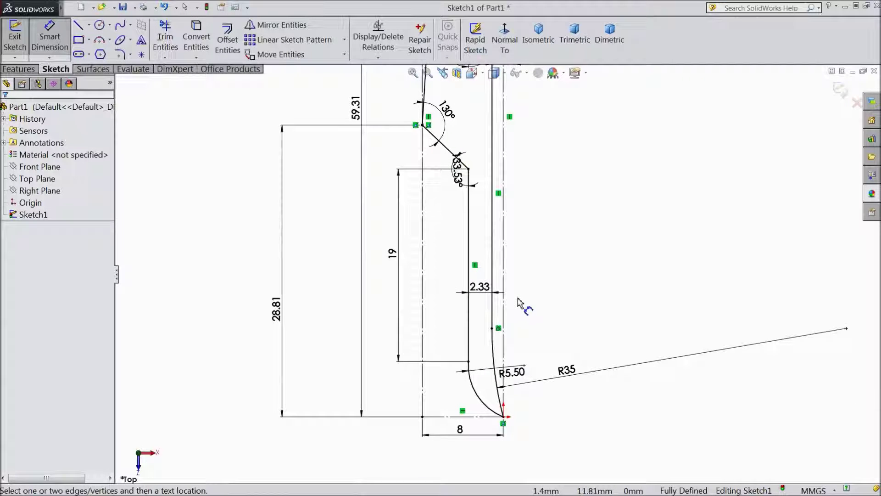
{"action": "scroll", "coordinate": [388, 218], "scroll_direction": "up", "scroll_amount": 2}
{"action": "left_click", "coordinate": [471, 255]}
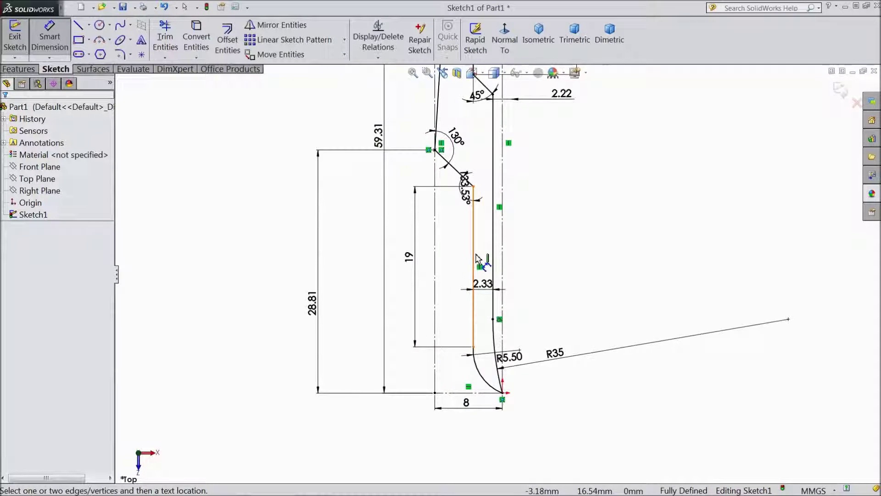
{"action": "scroll", "coordinate": [440, 271], "scroll_direction": "down", "scroll_amount": 2}
- Change the 2.33 width between the inner lines to 2 mm
{"action": "scroll", "coordinate": [505, 305], "scroll_direction": "down", "scroll_amount": 1}
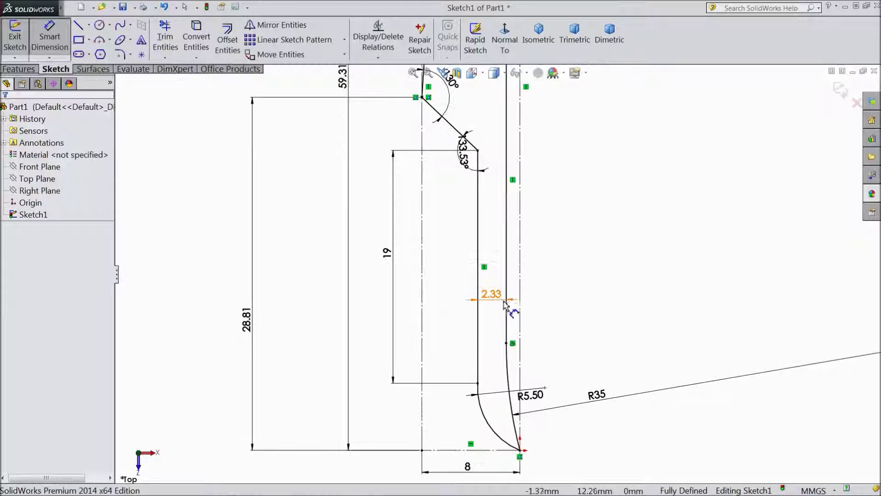
{"action": "double_click", "coordinate": [496, 298]}
{"action": "type", "text": "2"}
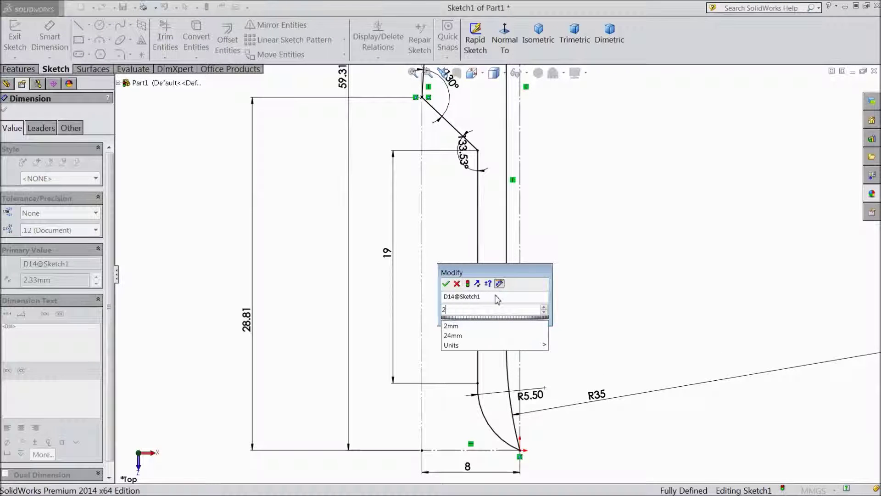
{"action": "left_click", "coordinate": [446, 283]}
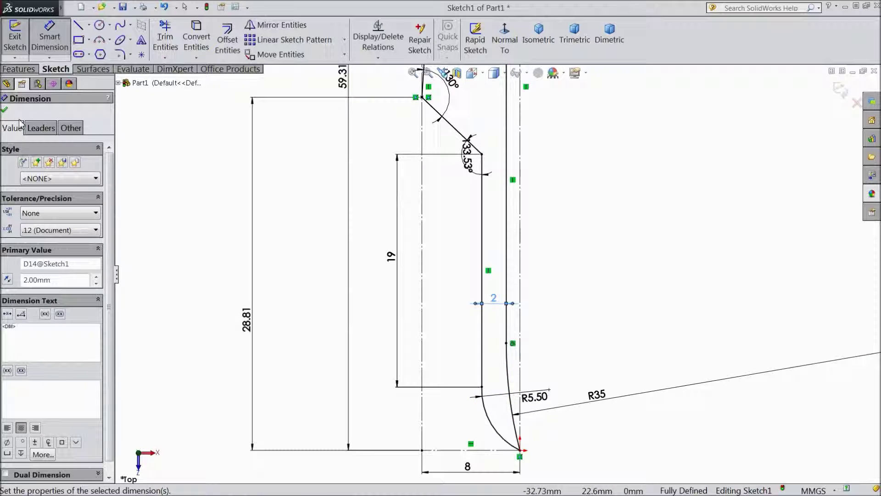
{"action": "left_click", "coordinate": [4, 111]}
{"action": "scroll", "coordinate": [400, 413], "scroll_direction": "down", "scroll_amount": 2}
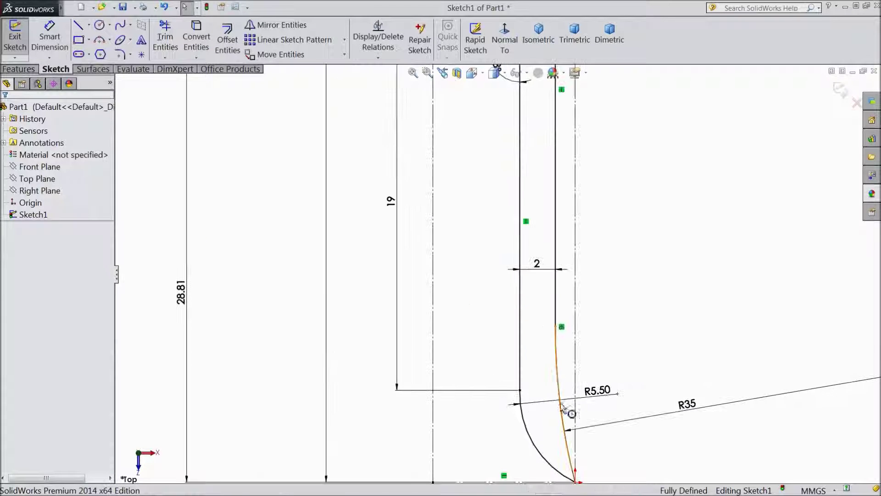
- Add a tangent between the lower arc and line, then delete the conflicting tangent relation
{"action": "left_click", "coordinate": [526, 421]}
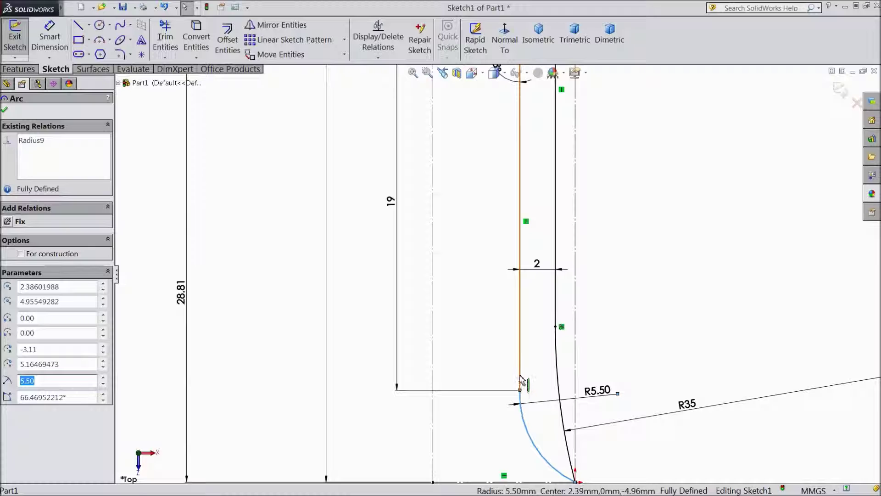
{"action": "left_click", "coordinate": [521, 380], "text": "ctrl"}
{"action": "left_click", "coordinate": [546, 339]}
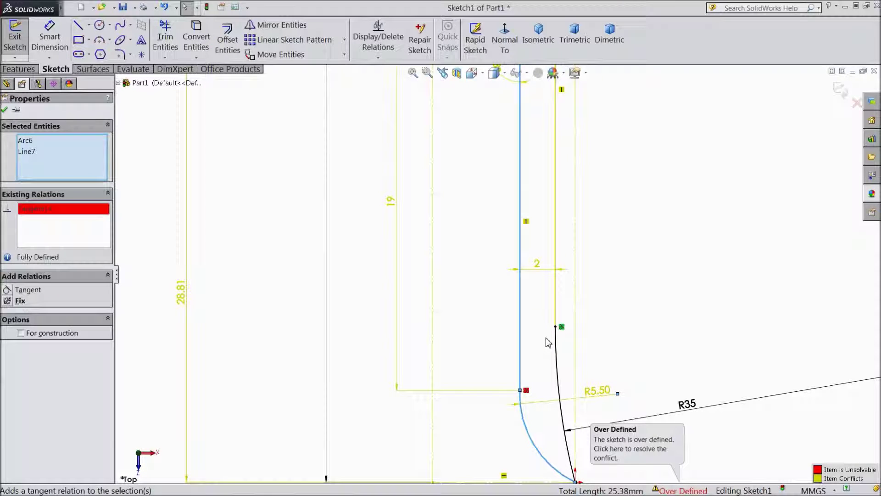
{"action": "right_click", "coordinate": [28, 213]}
{"action": "left_click", "coordinate": [60, 218]}
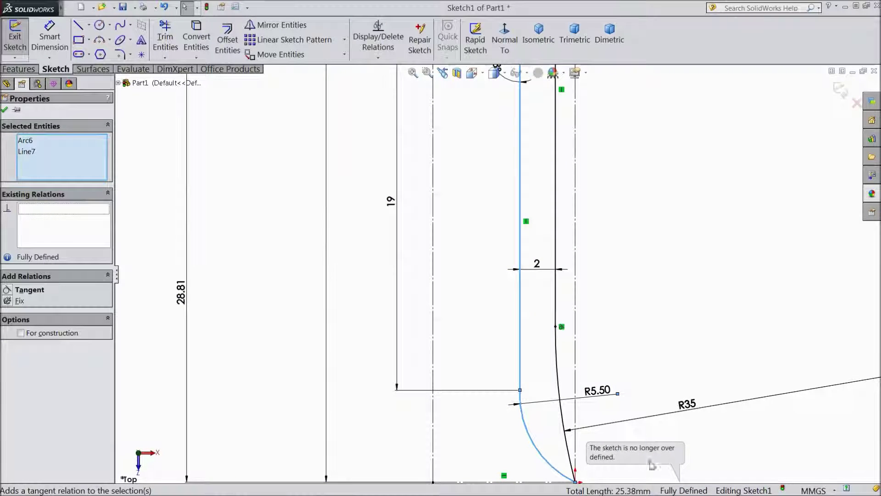
{"action": "scroll", "coordinate": [559, 262], "scroll_direction": "up", "scroll_amount": 6}
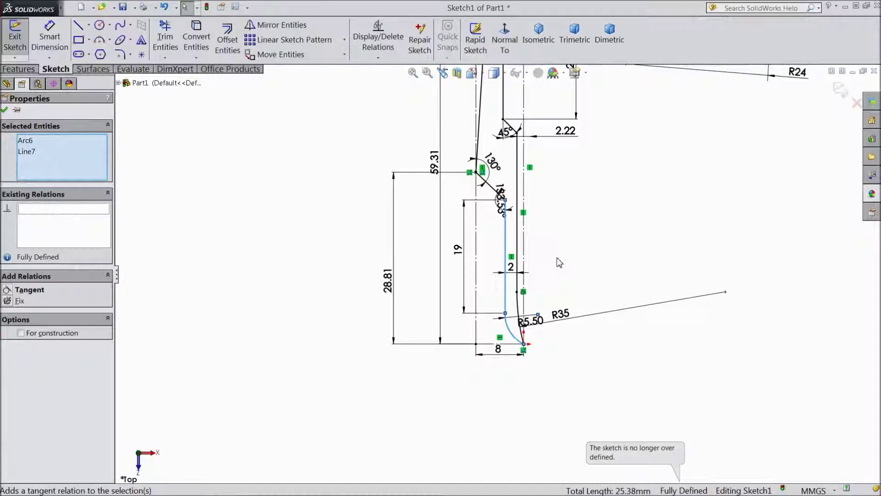
{"action": "scroll", "coordinate": [527, 201], "scroll_direction": "up", "scroll_amount": 2}
{"action": "scroll", "coordinate": [512, 128], "scroll_direction": "down", "scroll_amount": 2}
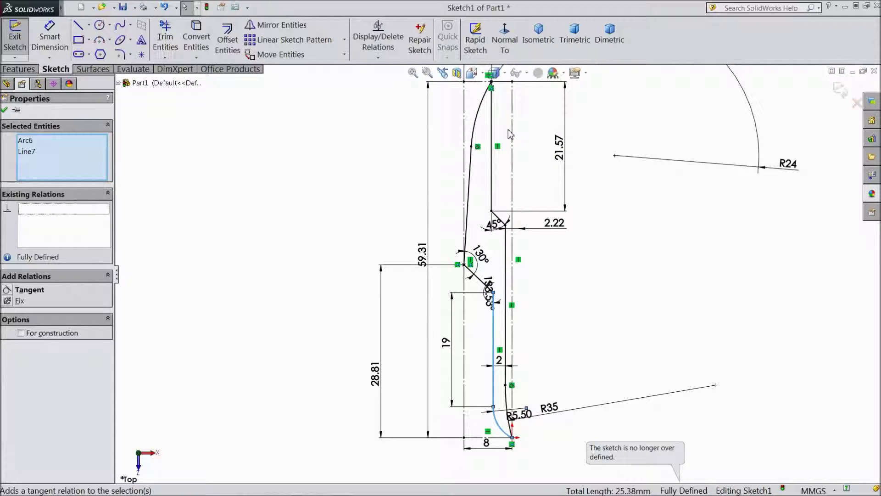
{"action": "scroll", "coordinate": [507, 146], "scroll_direction": "up", "scroll_amount": 2}
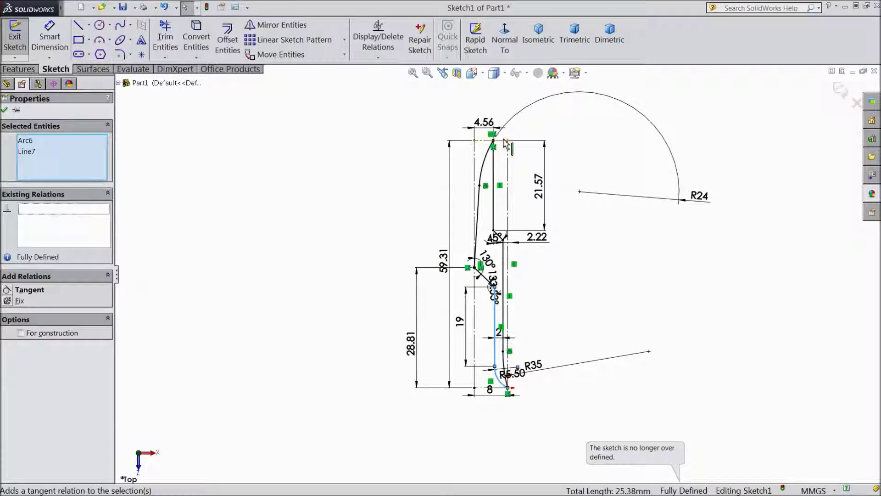
{"action": "scroll", "coordinate": [507, 146], "scroll_direction": "down", "scroll_amount": 1}
{"action": "scroll", "coordinate": [513, 271], "scroll_direction": "down", "scroll_amount": 4}
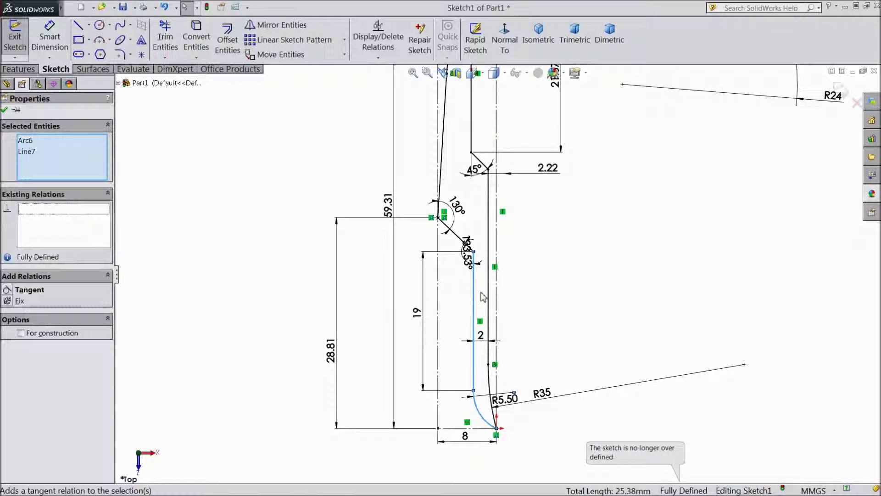
{"action": "left_click", "coordinate": [5, 110]}
{"action": "left_click", "coordinate": [18, 69]}
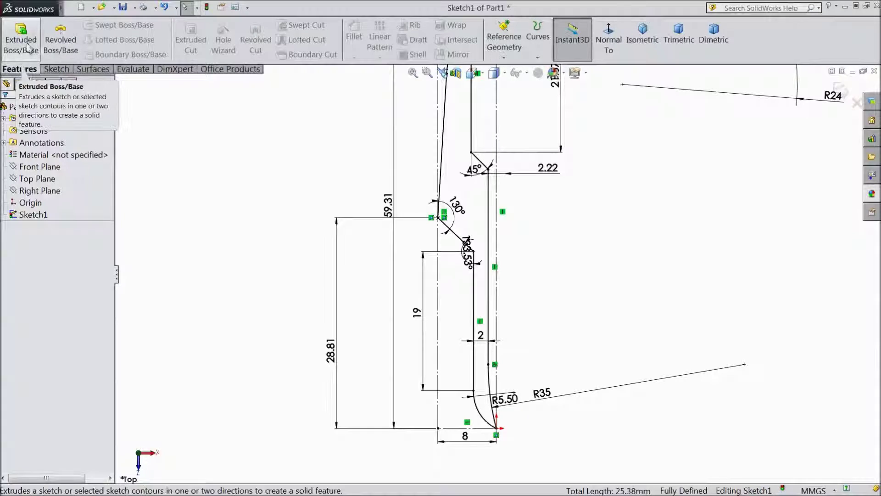
- Extrude Sketch1 blind 1.6 mm into a solid plate and orbit to inspect the step
{"action": "left_click", "coordinate": [28, 46]}
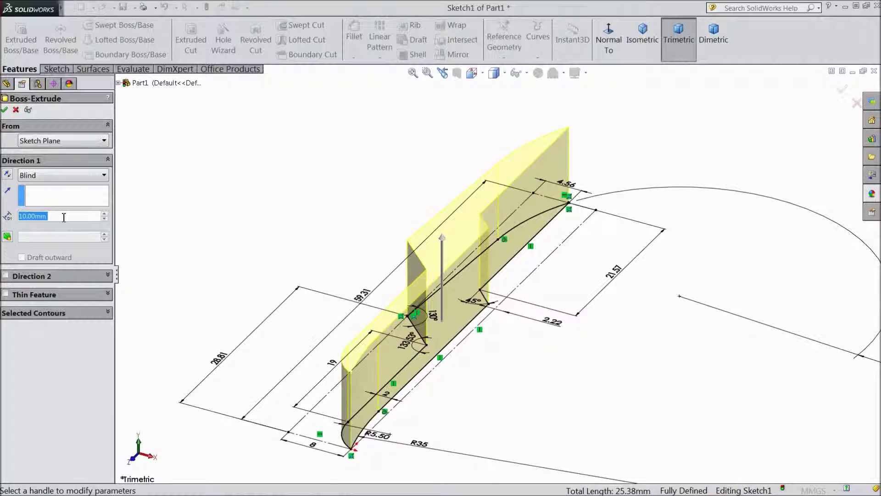
{"action": "type", "text": "1.6"}
{"action": "key", "text": "Return"}
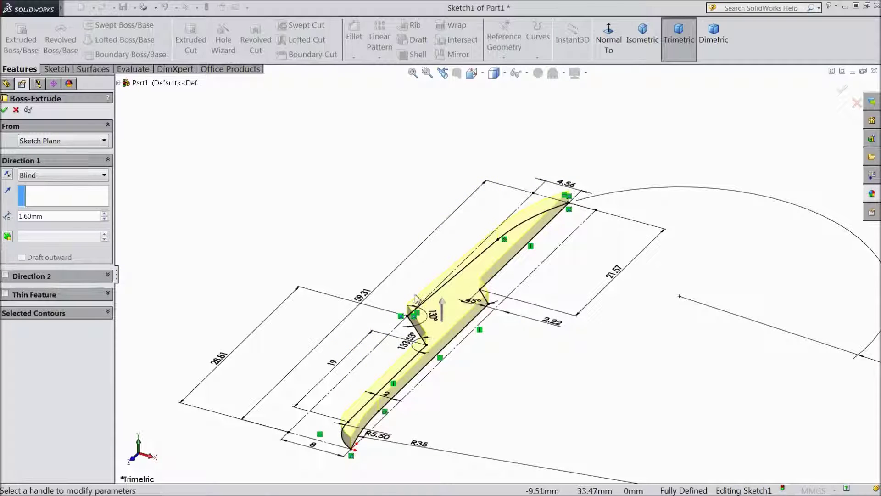
{"action": "scroll", "coordinate": [419, 402], "scroll_direction": "down", "scroll_amount": 2}
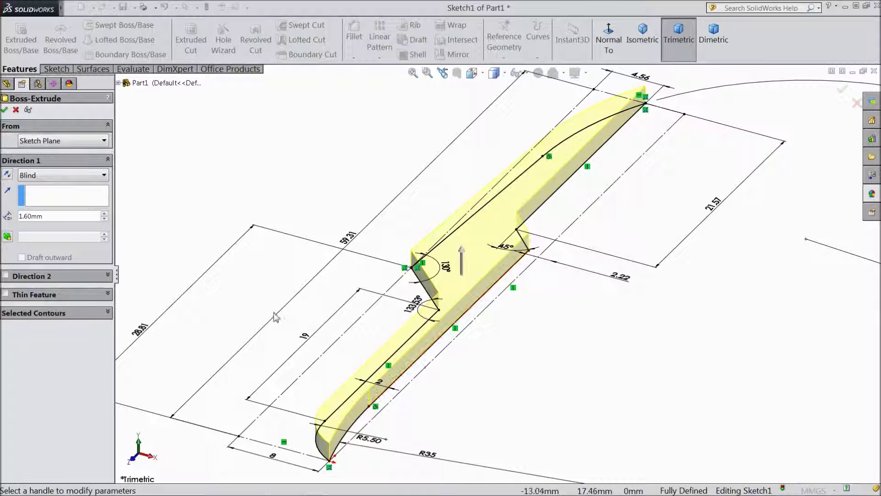
{"action": "left_click", "coordinate": [5, 110]}
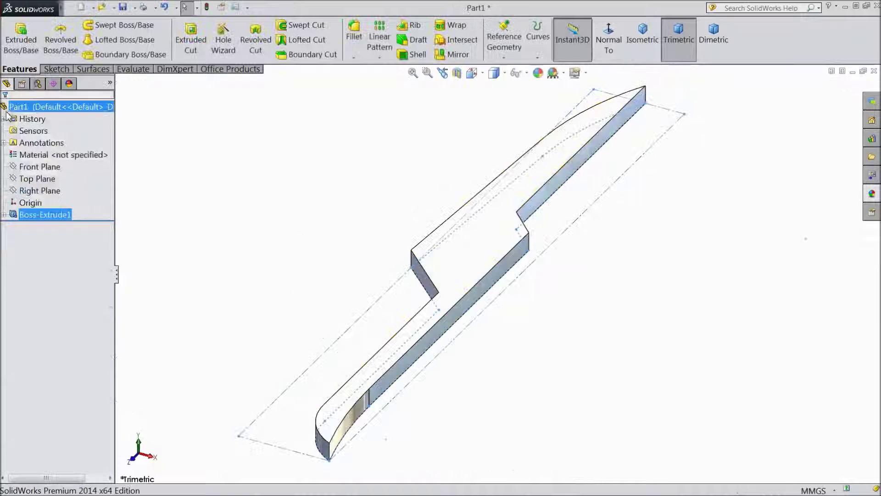
{"action": "left_click", "coordinate": [285, 299]}
{"action": "mouse_move", "coordinate": [285, 299]}
{"action": "middle_mouse_down"}
{"action": "mouse_move", "coordinate": [346, 288]}
{"action": "mouse_move", "coordinate": [364, 260]}
{"action": "mouse_move", "coordinate": [300, 298]}
{"action": "mouse_move", "coordinate": [285, 279]}
{"action": "mouse_move", "coordinate": [372, 279]}
{"action": "middle_mouse_up"}
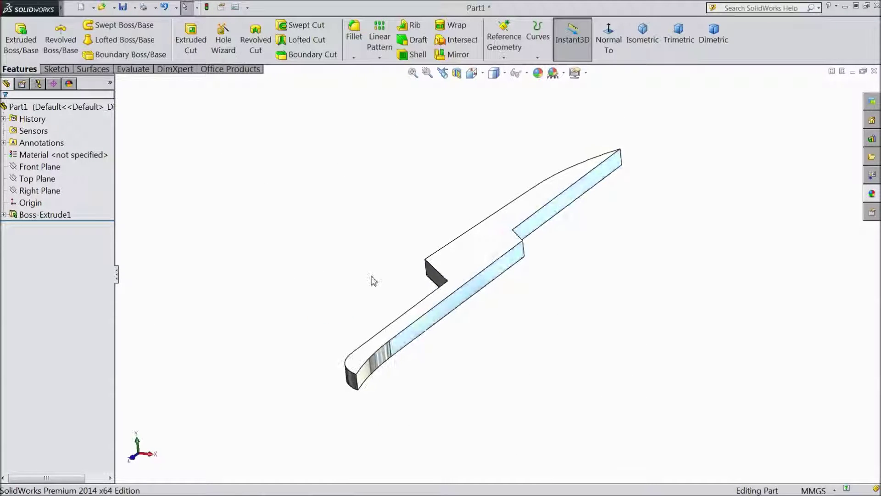
{"action": "scroll", "coordinate": [372, 279], "scroll_direction": "down", "scroll_amount": 2}
{"action": "middle_click_drag", "start_coordinate": [465, 216], "coordinate": [528, 249]}
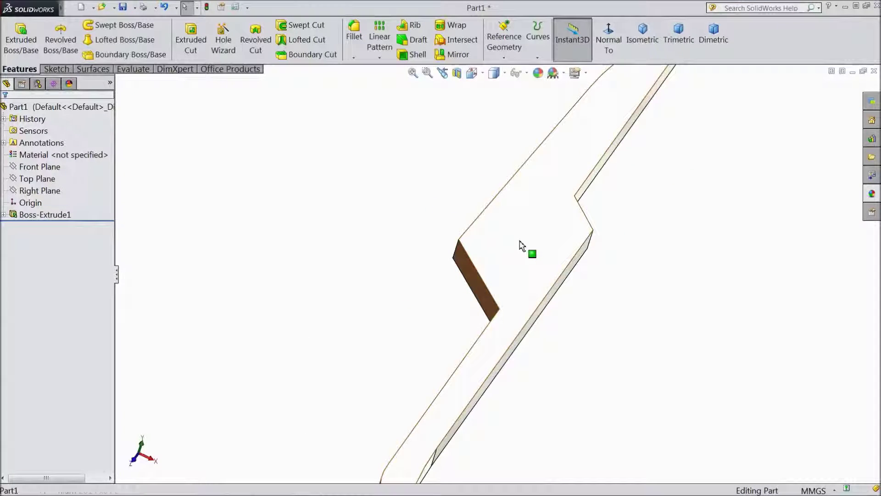
{"action": "left_click", "coordinate": [550, 216]}
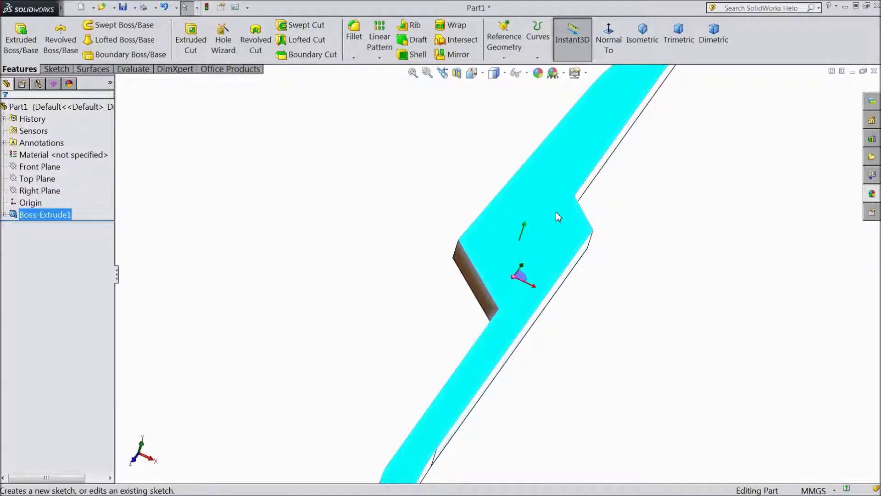
- Start a sketch on the arm's top face, view it normal, and draw a circle
{"action": "left_click", "coordinate": [558, 217]}
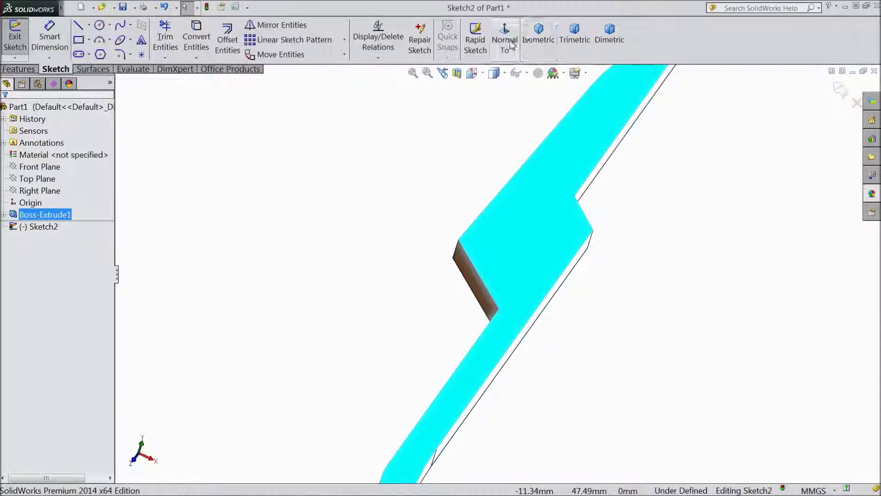
{"action": "left_click", "coordinate": [505, 41]}
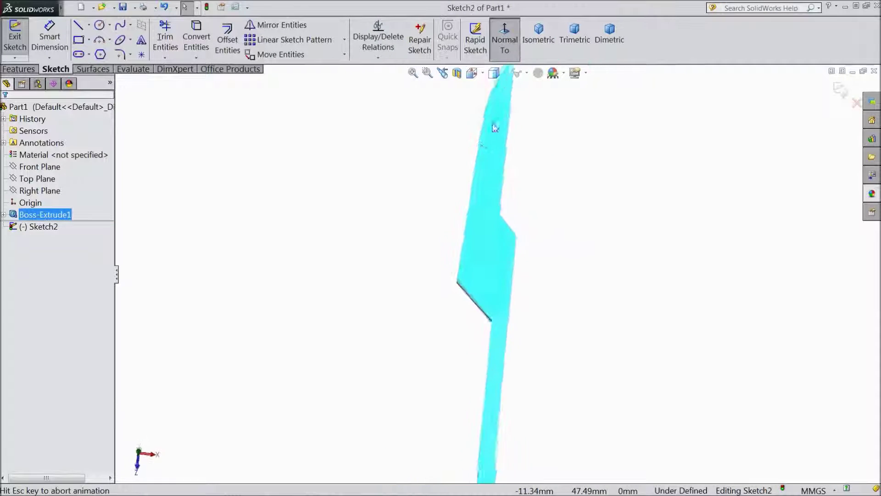
{"action": "left_click", "coordinate": [100, 26]}
{"action": "scroll", "coordinate": [526, 346], "scroll_direction": "down", "scroll_amount": 2}
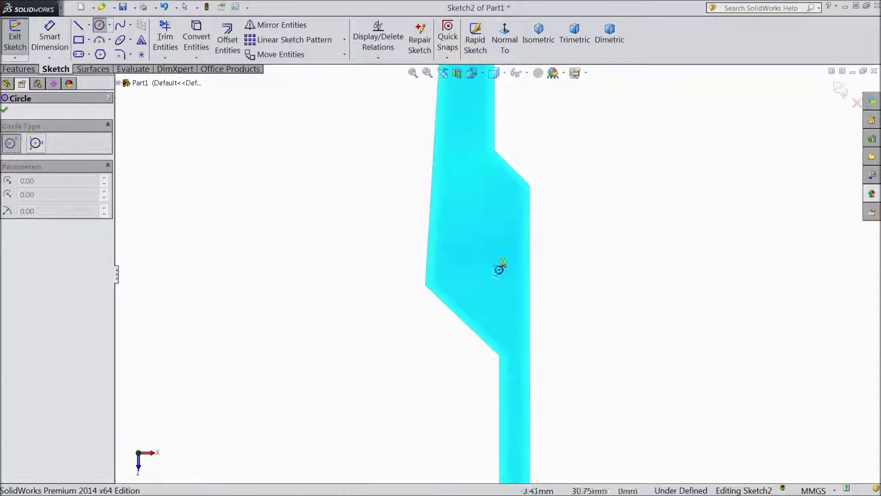
{"action": "left_click", "coordinate": [471, 243]}
{"action": "left_click", "coordinate": [498, 243]}
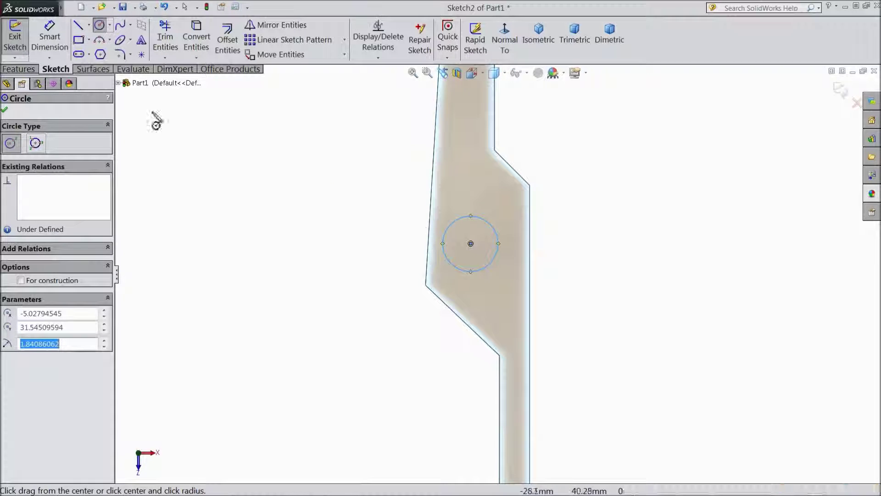
- Dimension the circle's diameter as 2 mm
{"action": "left_click", "coordinate": [64, 53]}
{"action": "left_click", "coordinate": [496, 259]}
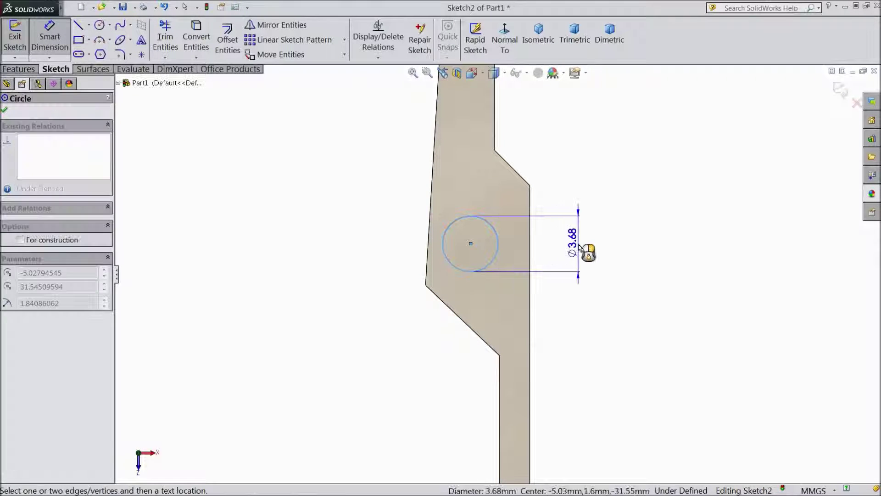
{"action": "left_click", "coordinate": [588, 248]}
{"action": "type", "text": "2"}
{"action": "left_click", "coordinate": [531, 233]}
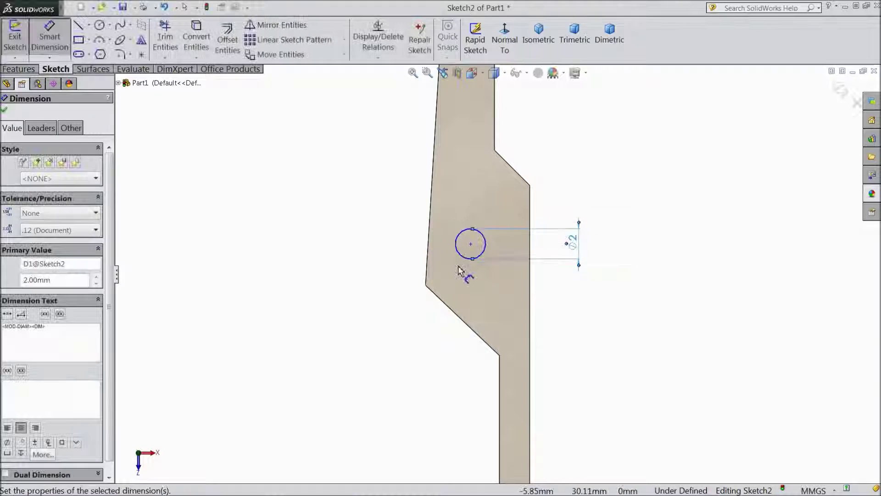
- Locate the circle centre 3.14 mm vertically from the step corner
{"action": "left_click", "coordinate": [463, 261]}
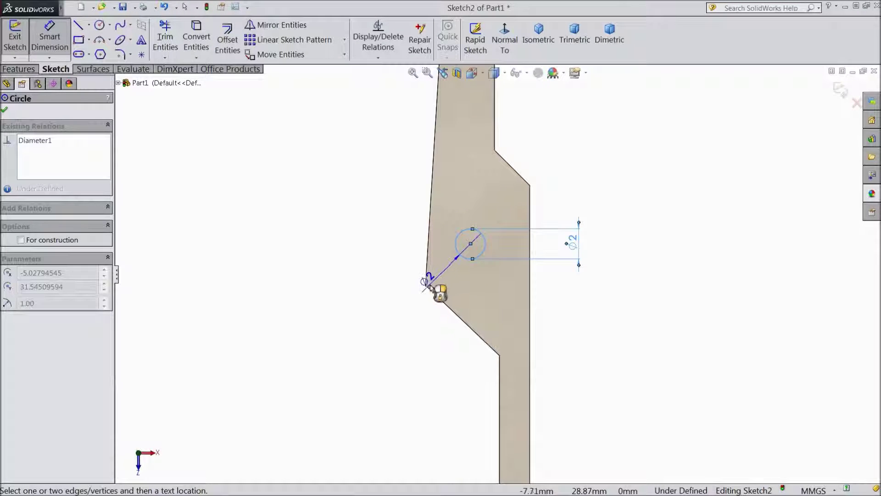
{"action": "left_click", "coordinate": [426, 285]}
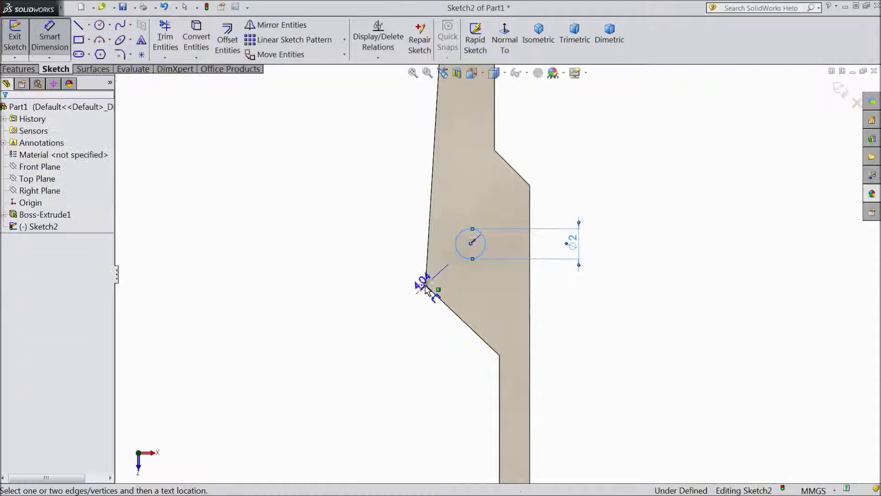
{"action": "left_click", "coordinate": [395, 266]}
{"action": "type", "text": "3.14"}
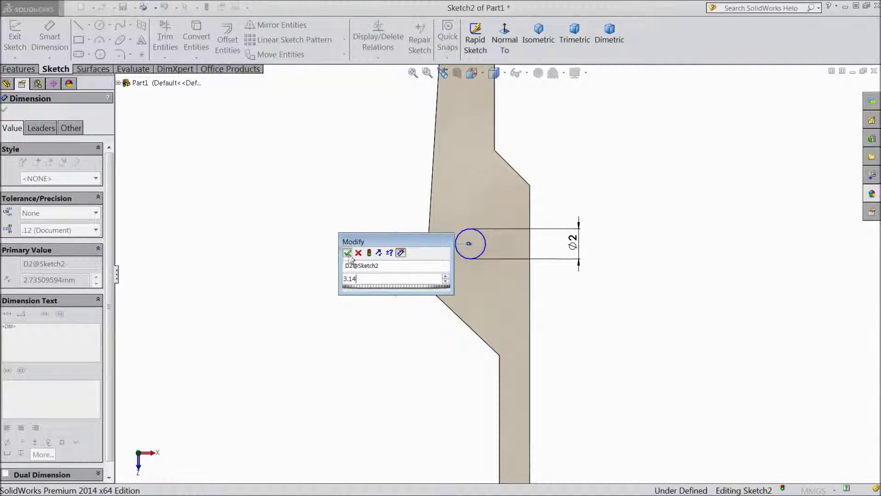
{"action": "left_click", "coordinate": [348, 252]}
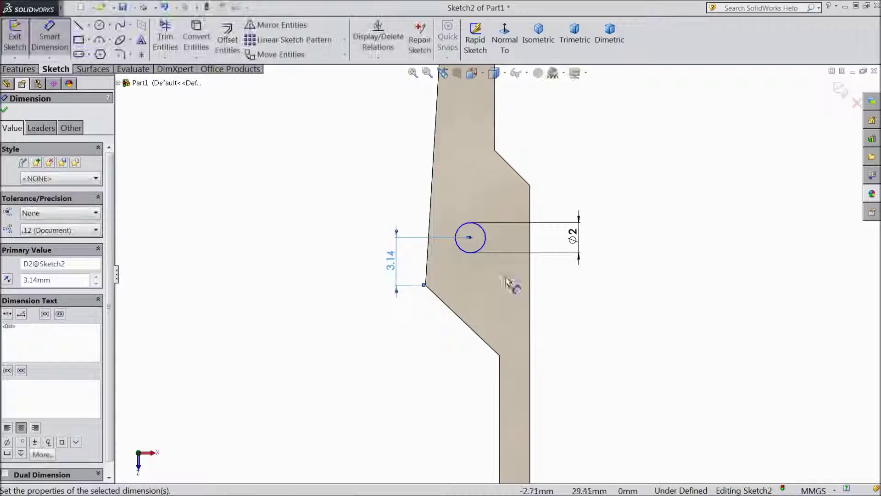
- Locate the circle centre 3.50 mm horizontally from the step corner
{"action": "scroll", "coordinate": [438, 264], "scroll_direction": "down", "scroll_amount": 3}
{"action": "left_click", "coordinate": [438, 260]}
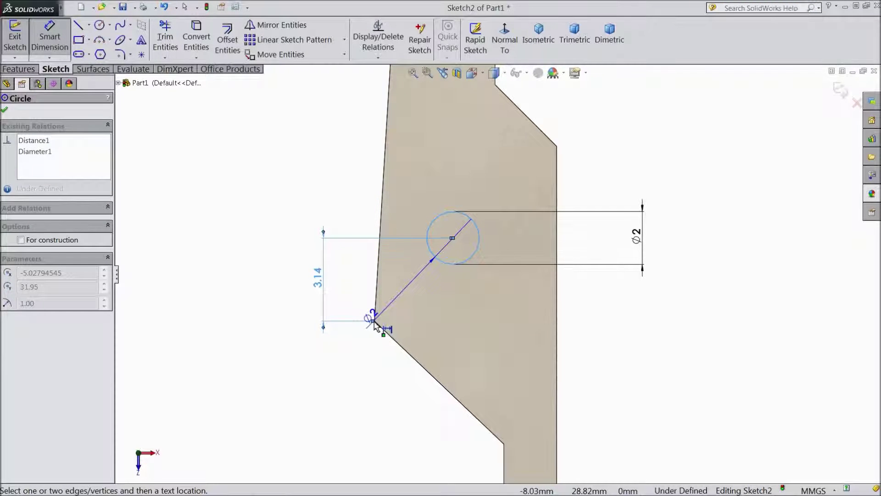
{"action": "scroll", "coordinate": [374, 323], "scroll_direction": "down", "scroll_amount": 2}
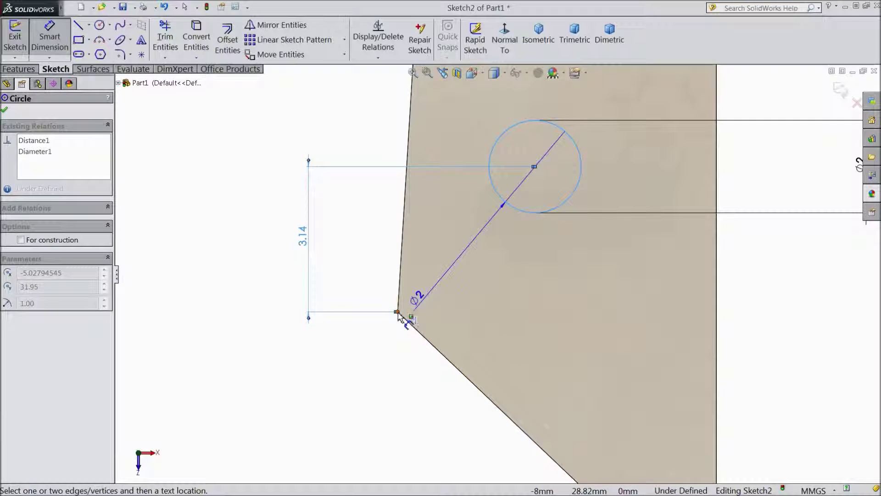
{"action": "left_click", "coordinate": [398, 312]}
{"action": "left_click", "coordinate": [442, 412]}
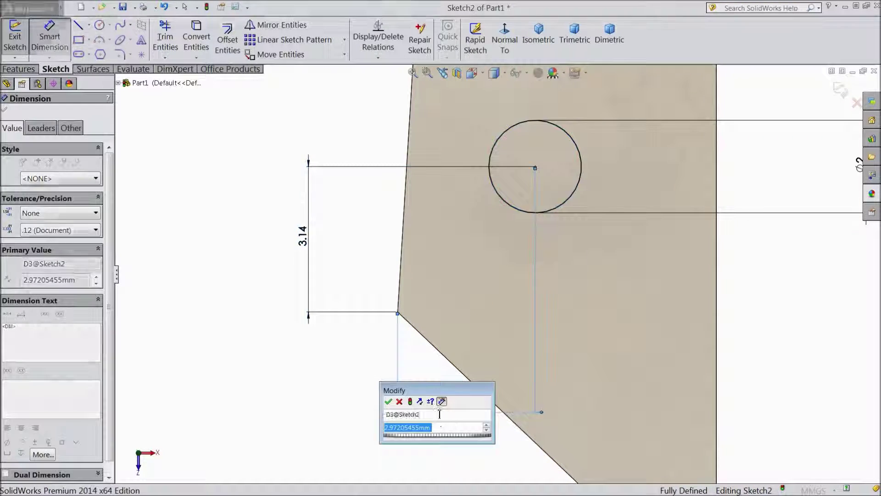
{"action": "type", "text": "3"}
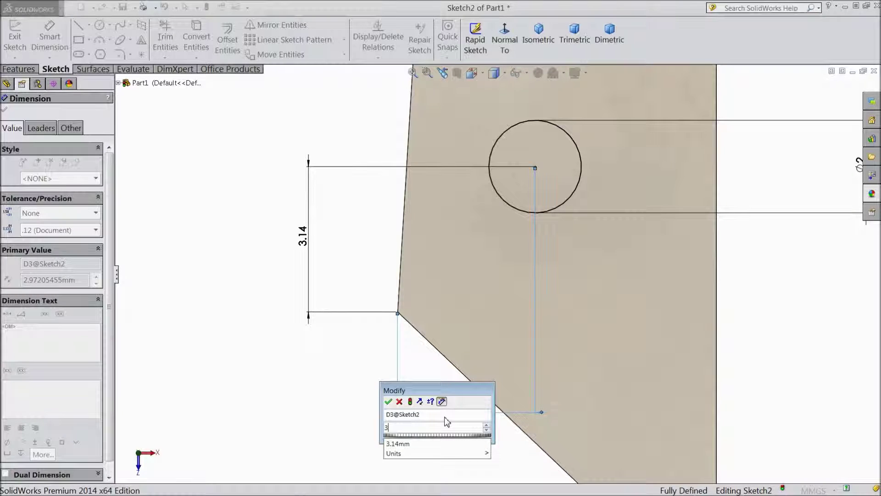
{"action": "type", "text": "5"}
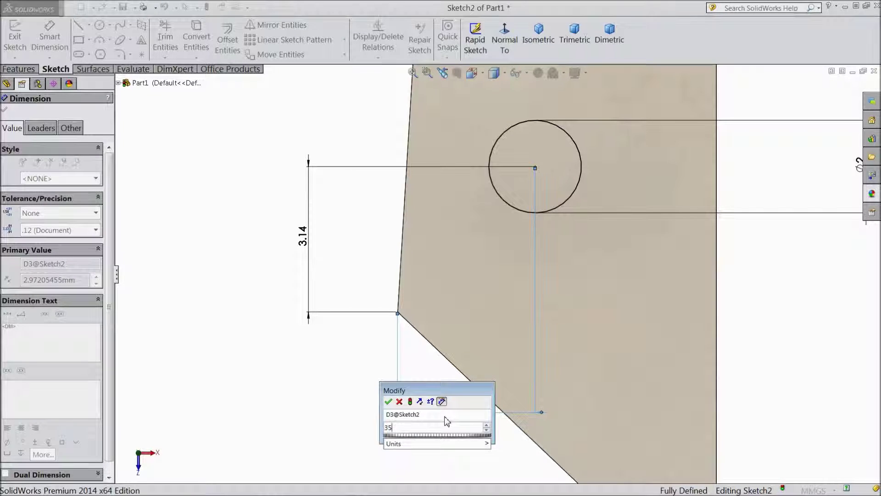
{"action": "key", "text": "BackSpace"}
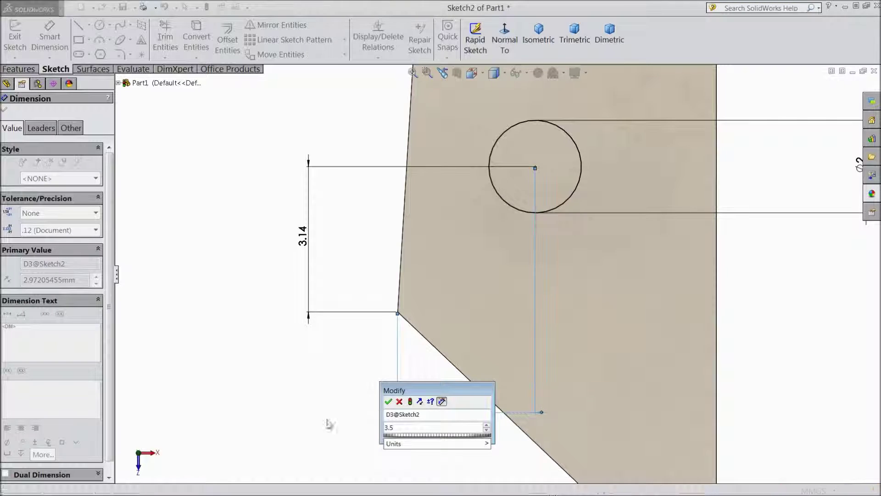
{"action": "mouse_move", "coordinate": [413, 444]}
{"action": "left_click", "coordinate": [389, 403]}
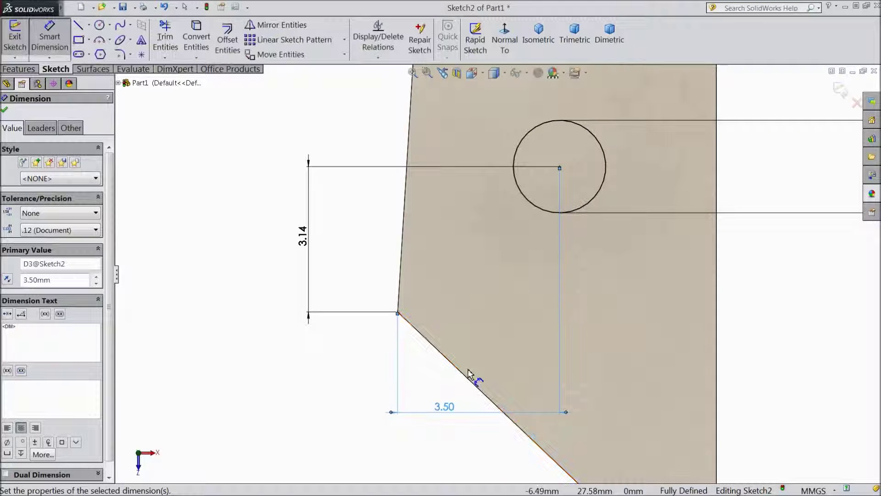
{"action": "scroll", "coordinate": [472, 381], "scroll_direction": "up", "scroll_amount": 3}
{"action": "scroll", "coordinate": [473, 367], "scroll_direction": "down", "scroll_amount": 2}
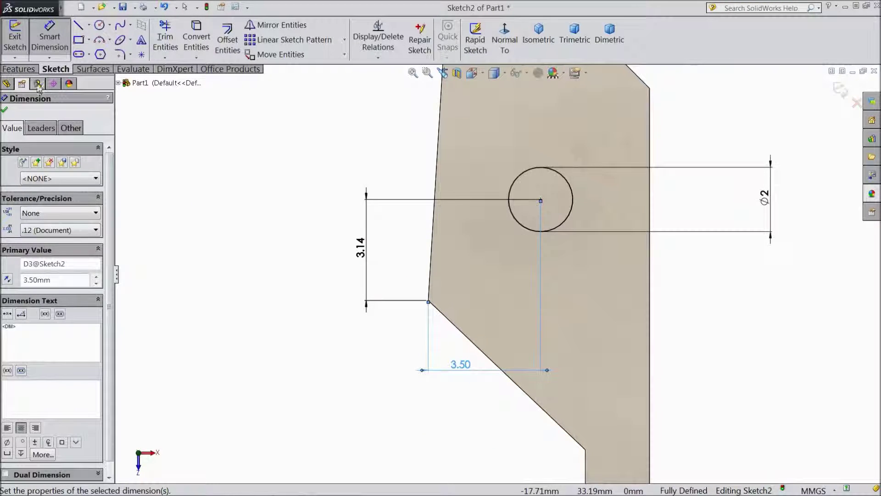
{"action": "left_click", "coordinate": [18, 69]}
- Extrude-cut the Ø2 circle Through All and orbit to view the hole
{"action": "left_click", "coordinate": [187, 44]}
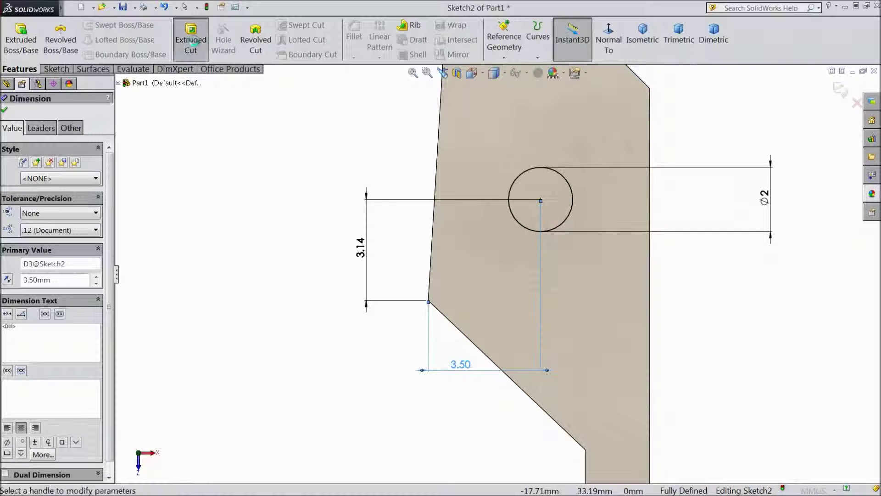
{"action": "left_click", "coordinate": [55, 176]}
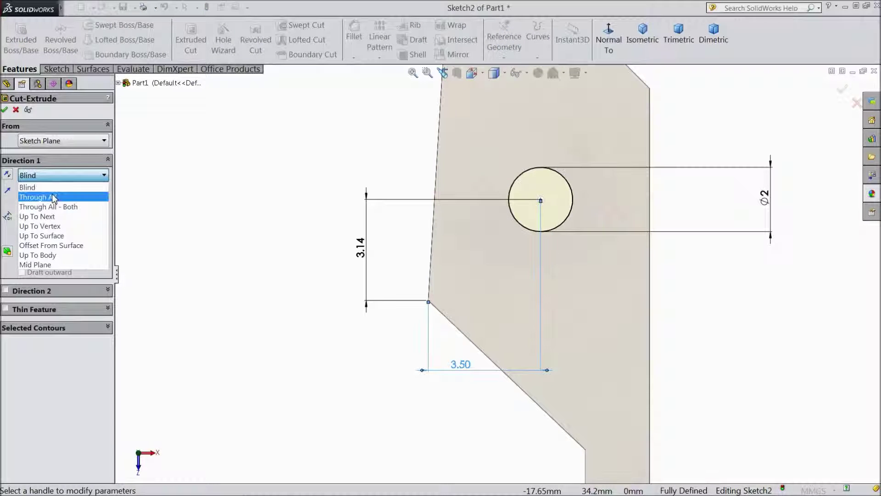
{"action": "left_click", "coordinate": [52, 197]}
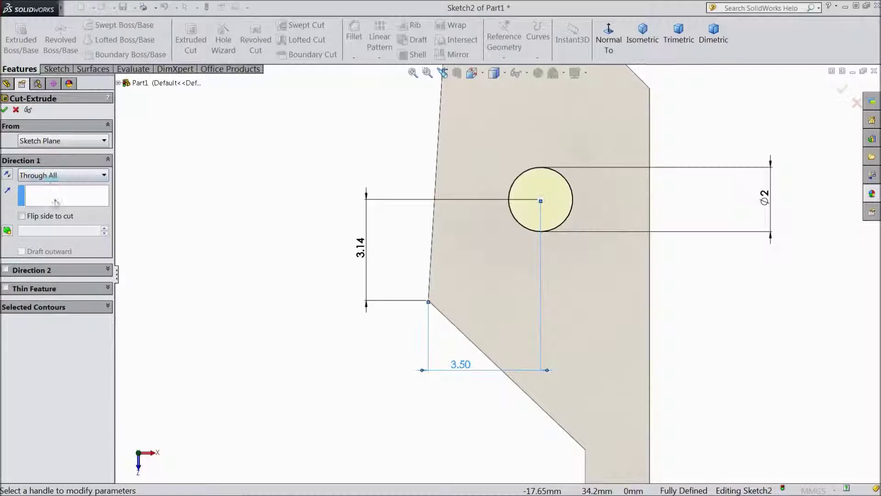
{"action": "left_click", "coordinate": [4, 110]}
{"action": "middle_click_drag", "start_coordinate": [298, 261], "coordinate": [506, 284]}
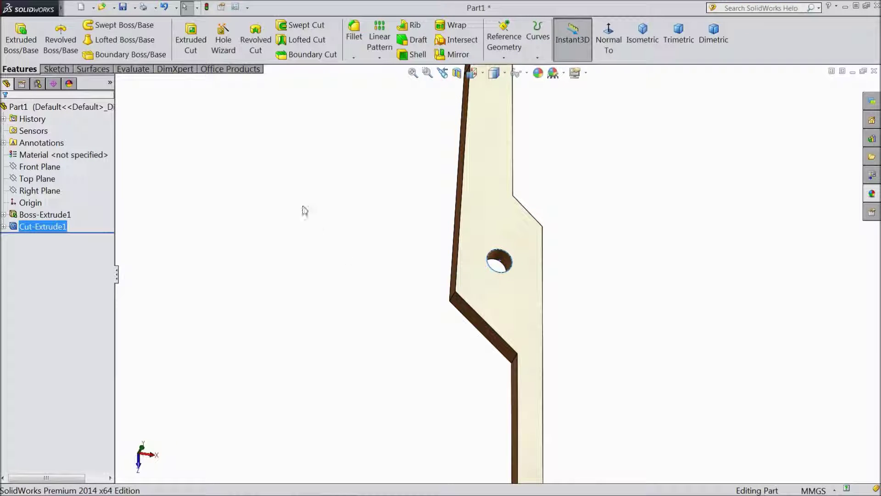
- Start a 0.5 mm fillet and select the lower tip and bend corner edges
{"action": "left_click", "coordinate": [353, 34]}
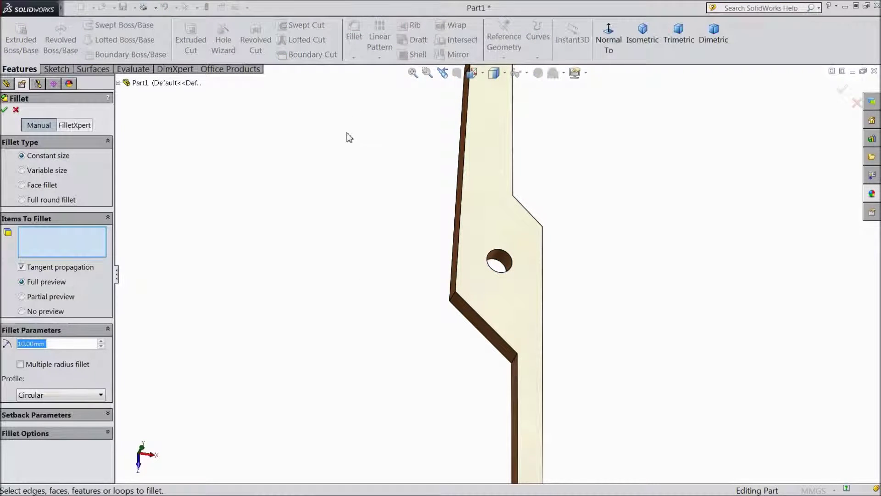
{"action": "type", "text": "0.5"}
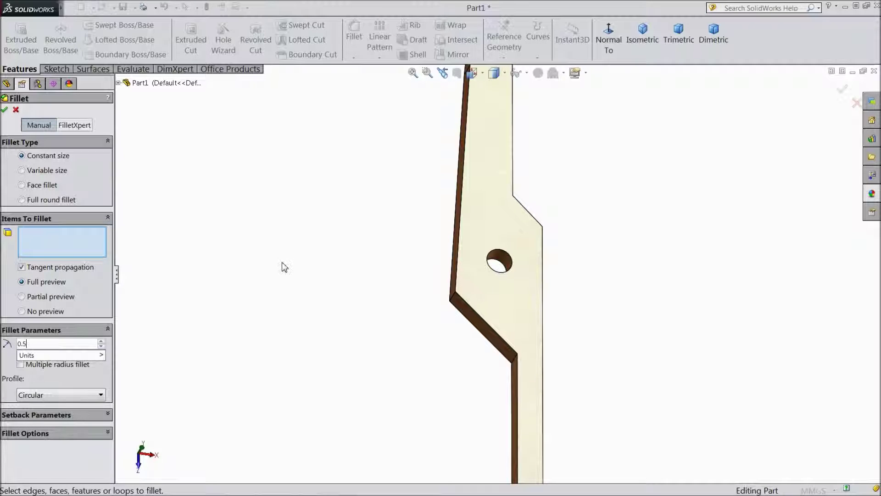
{"action": "key", "text": "Return"}
{"action": "scroll", "coordinate": [417, 396], "scroll_direction": "up", "scroll_amount": 4}
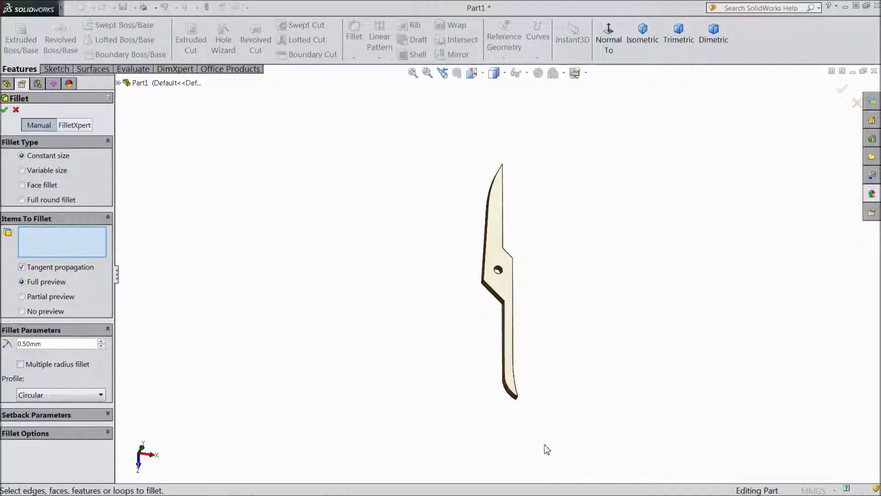
{"action": "scroll", "coordinate": [440, 369], "scroll_direction": "down", "scroll_amount": 6}
{"action": "scroll", "coordinate": [477, 414], "scroll_direction": "down", "scroll_amount": 2}
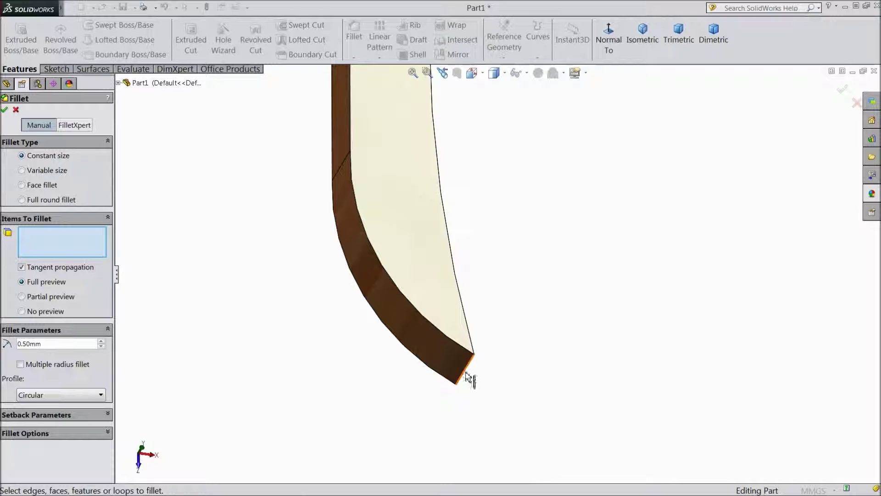
{"action": "left_click", "coordinate": [466, 377]}
{"action": "scroll", "coordinate": [470, 376], "scroll_direction": "up", "scroll_amount": 5}
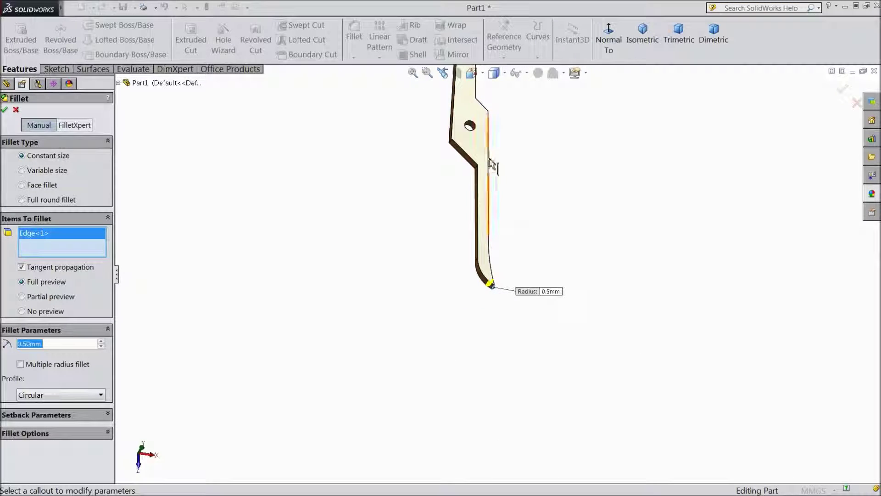
{"action": "scroll", "coordinate": [493, 166], "scroll_direction": "down", "scroll_amount": 3}
{"action": "left_click", "coordinate": [410, 216]}
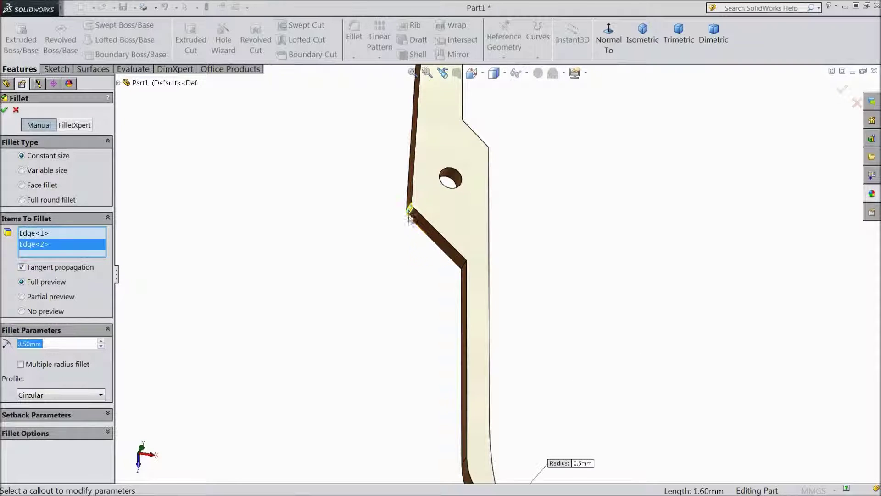
- Add the upper and lower notch edges and apply the 0.5 mm fillet
{"action": "scroll", "coordinate": [523, 197], "scroll_direction": "up", "scroll_amount": 4}
{"action": "scroll", "coordinate": [523, 197], "scroll_direction": "down", "scroll_amount": 4}
{"action": "middle_click_drag", "start_coordinate": [523, 197], "coordinate": [475, 285]}
{"action": "scroll", "coordinate": [484, 248], "scroll_direction": "down", "scroll_amount": 5}
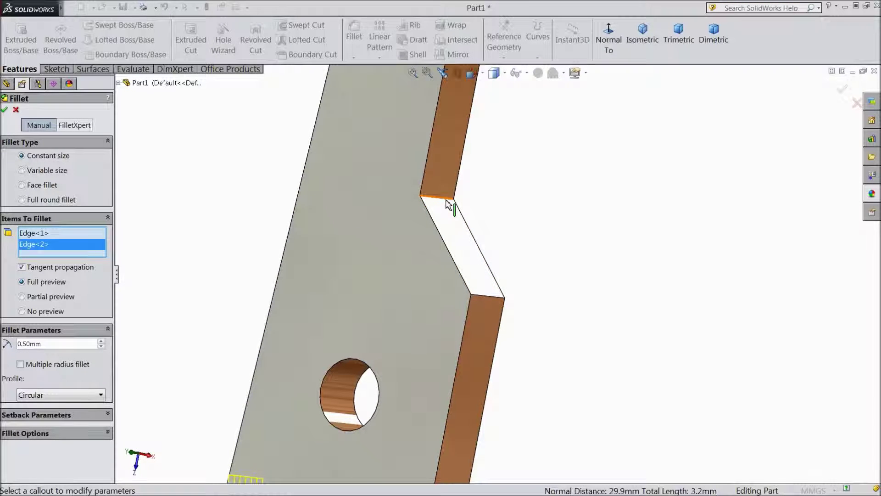
{"action": "left_click", "coordinate": [446, 200]}
{"action": "left_click", "coordinate": [486, 301]}
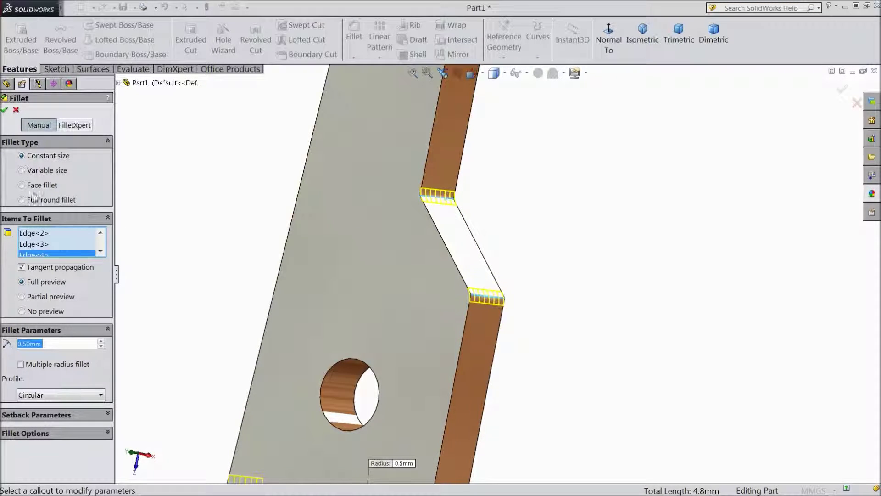
{"action": "left_click", "coordinate": [4, 112]}
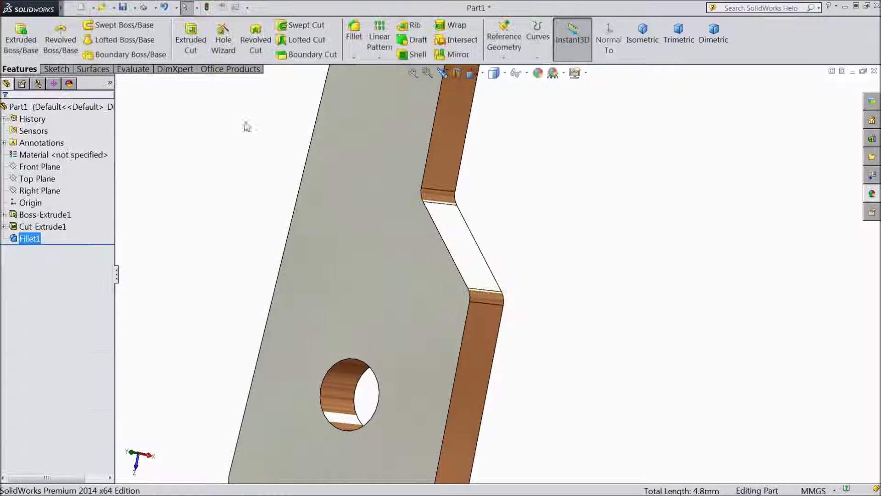
{"action": "left_click", "coordinate": [379, 39]}
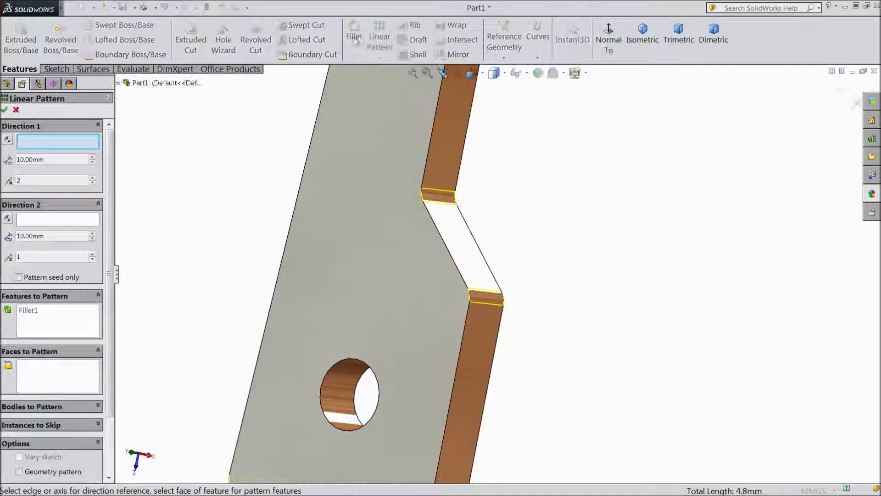
- Cancel the stray linear pattern and fillet the bend edge below the hole at 3 mm
{"action": "left_click", "coordinate": [16, 110]}
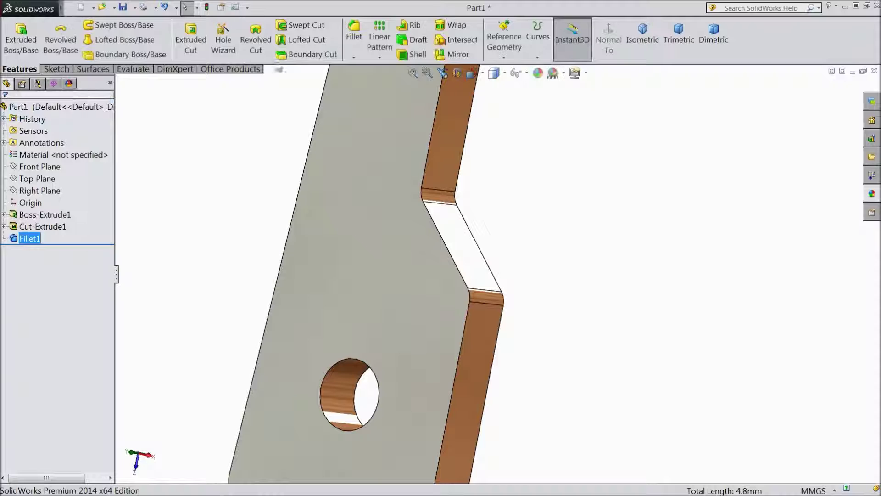
{"action": "left_click", "coordinate": [350, 40]}
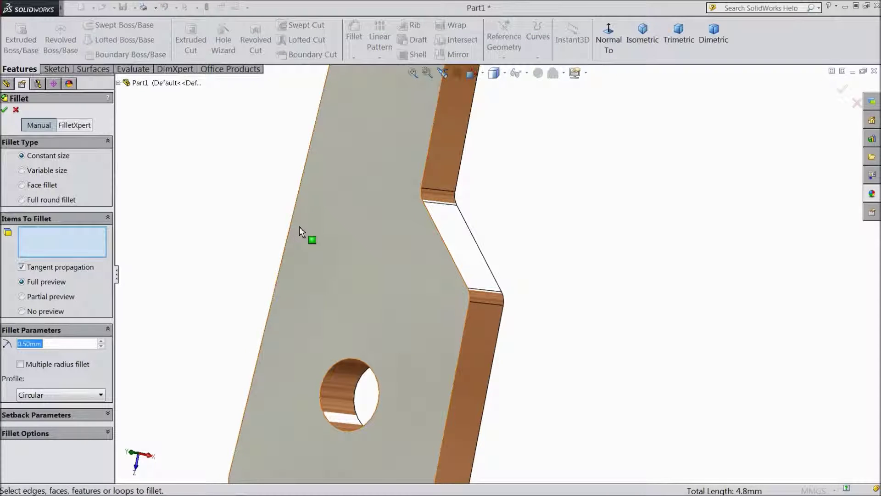
{"action": "type", "text": "3"}
{"action": "key", "text": "Return"}
{"action": "key", "text": "f"}
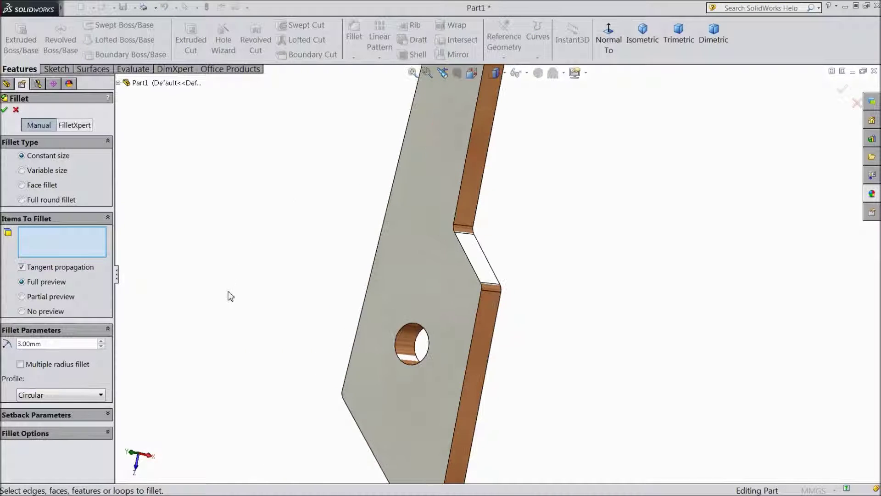
{"action": "middle_click_drag", "start_coordinate": [398, 408], "coordinate": [484, 359]}
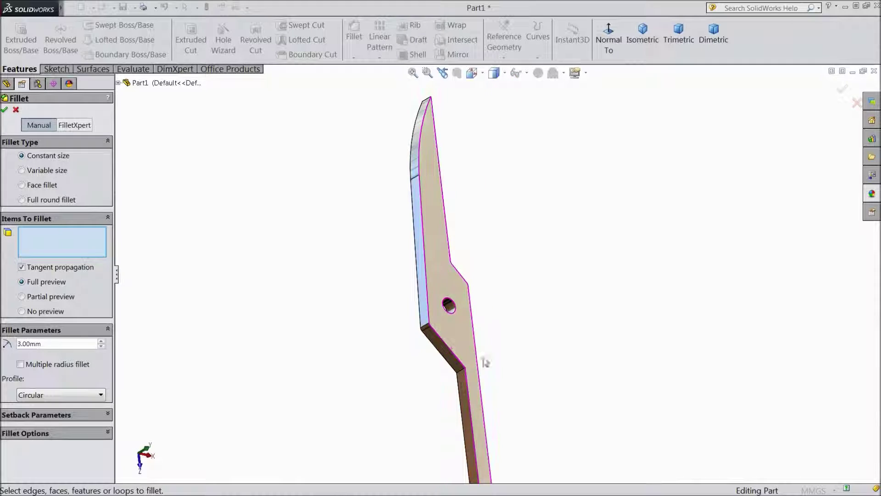
{"action": "scroll", "coordinate": [502, 344], "scroll_direction": "down", "scroll_amount": 5}
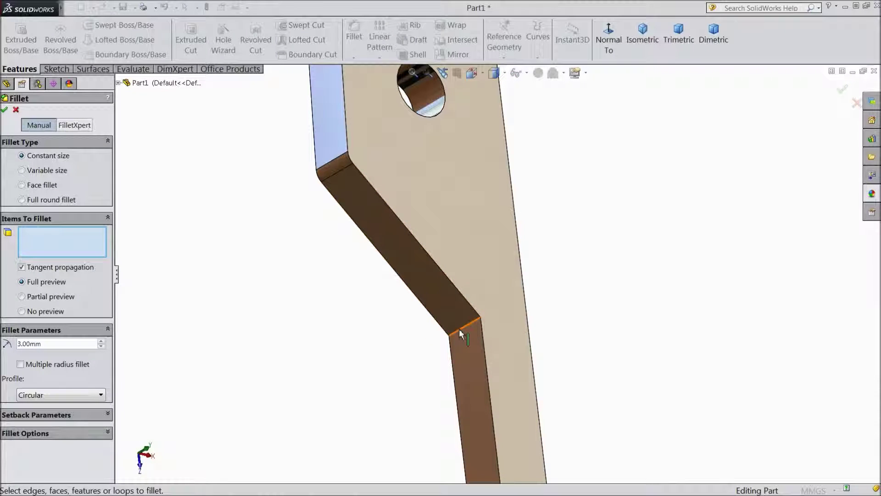
{"action": "left_click", "coordinate": [459, 328]}
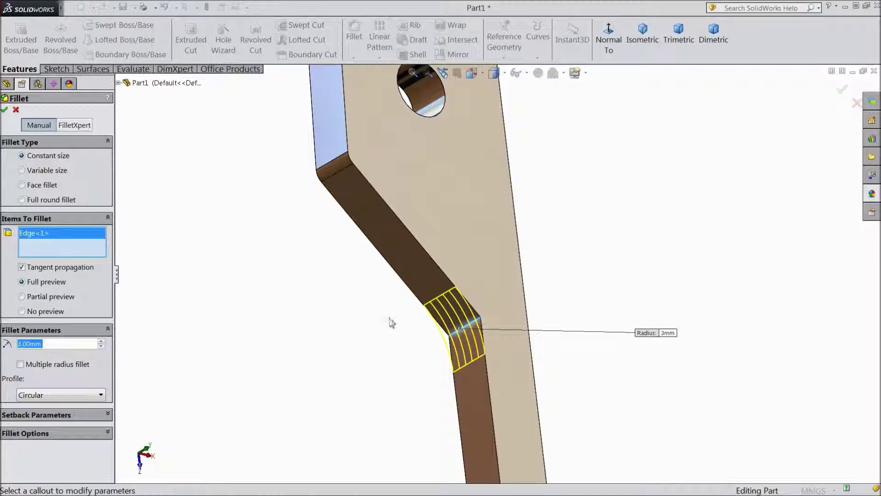
{"action": "left_click", "coordinate": [5, 110]}
{"action": "scroll", "coordinate": [459, 267], "scroll_direction": "up", "scroll_amount": 3}
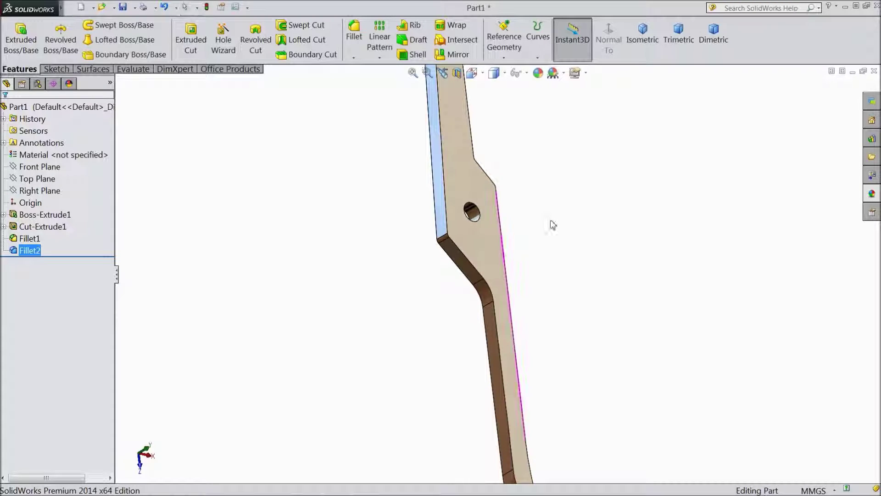
{"action": "middle_click_drag", "start_coordinate": [553, 225], "coordinate": [480, 260]}
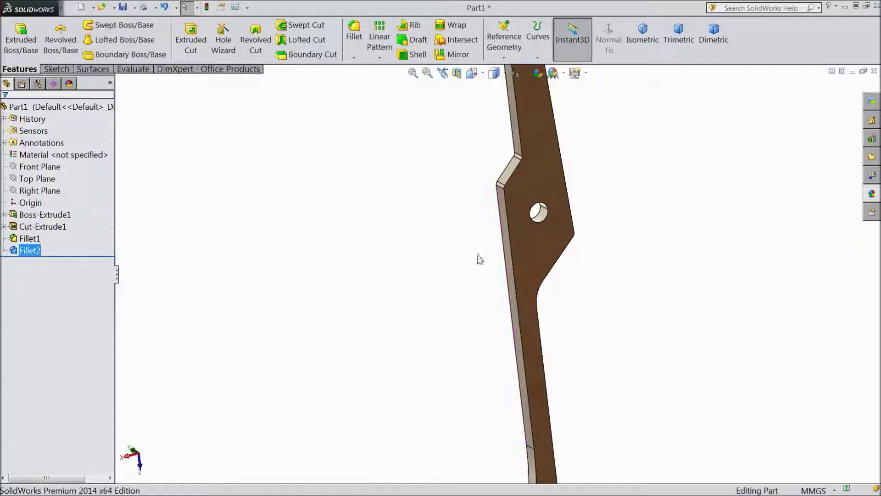
- Start a new sketch on the arm's front face, viewed straight on
{"action": "left_click", "coordinate": [535, 243]}
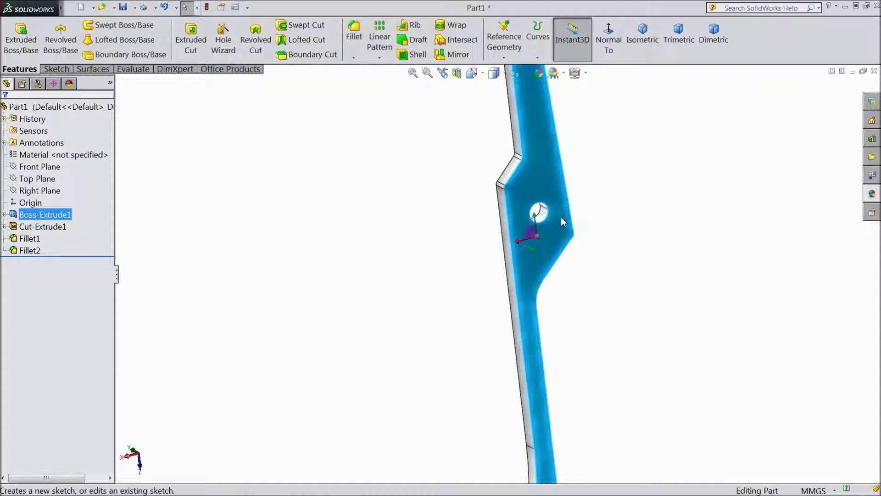
{"action": "left_click", "coordinate": [563, 220]}
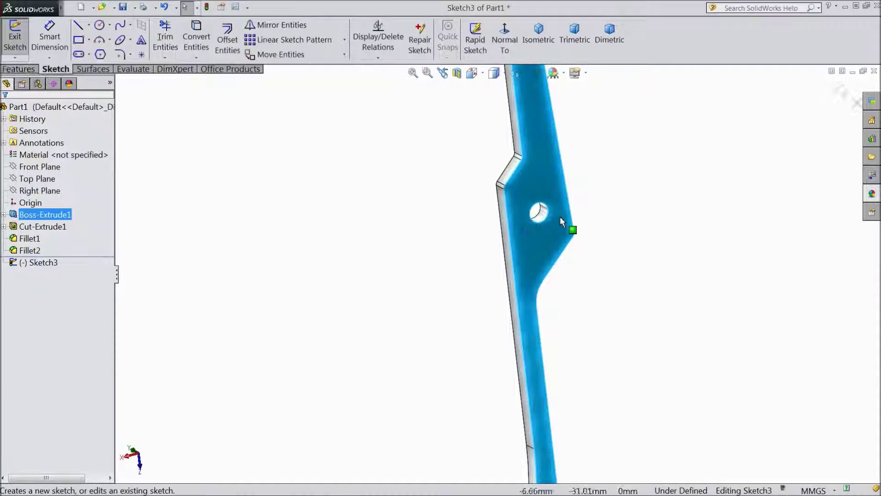
{"action": "left_click", "coordinate": [504, 47]}
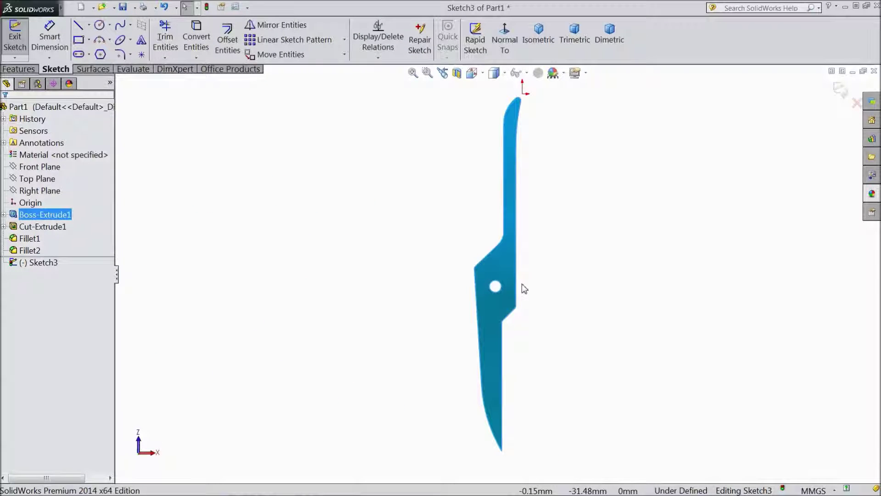
{"action": "scroll", "coordinate": [507, 327], "scroll_direction": "down", "scroll_amount": 2}
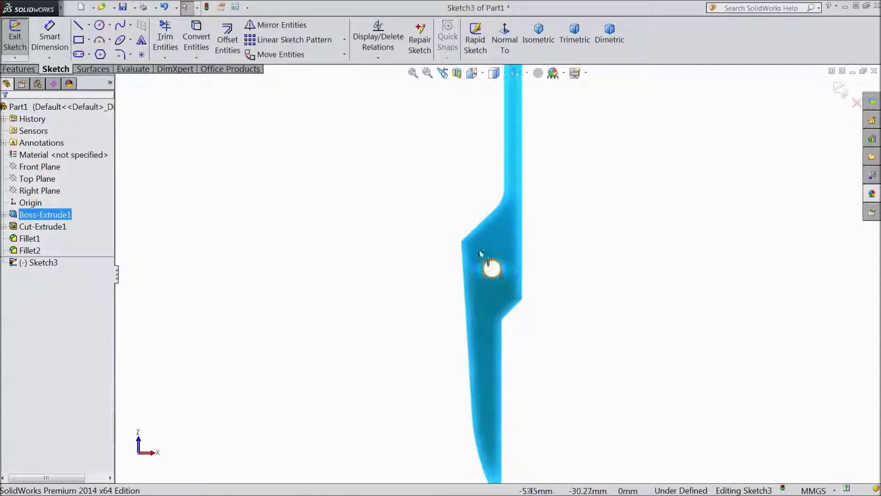
{"action": "left_click", "coordinate": [78, 26]}
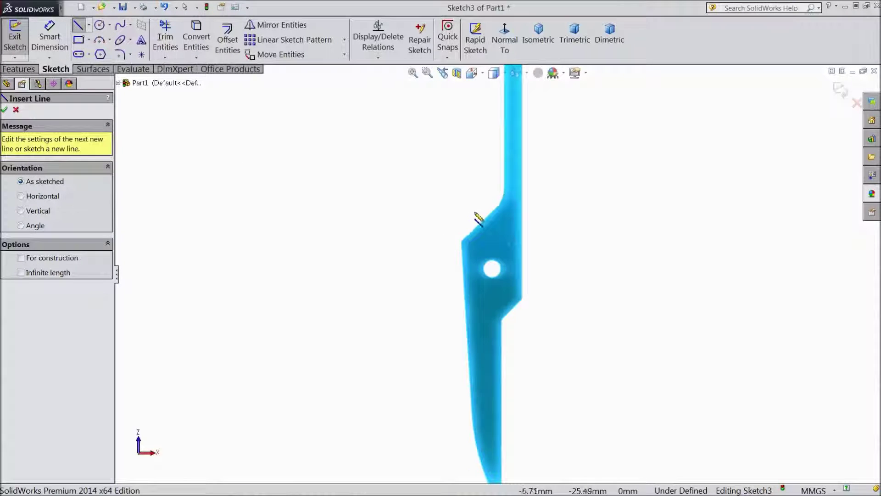
{"action": "scroll", "coordinate": [515, 227], "scroll_direction": "down", "scroll_amount": 2}
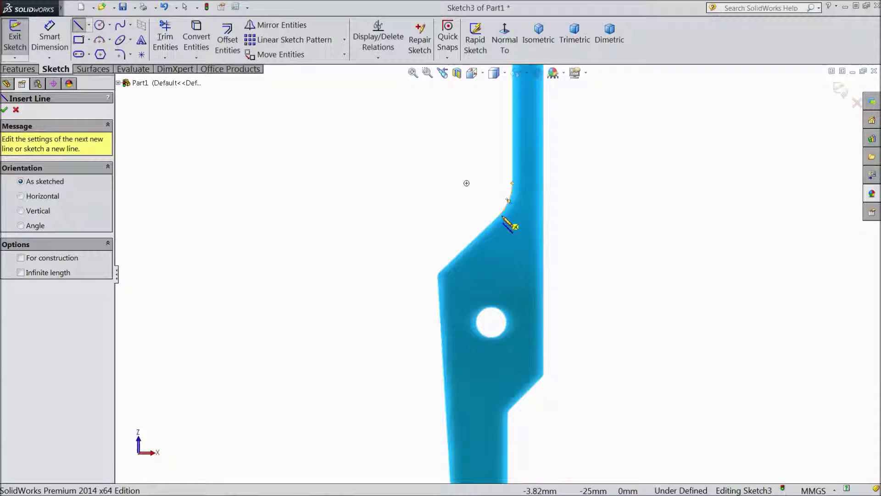
- Draw the closed five-line outline around the hole section, starting from the angled edge
{"action": "left_click", "coordinate": [499, 216]}
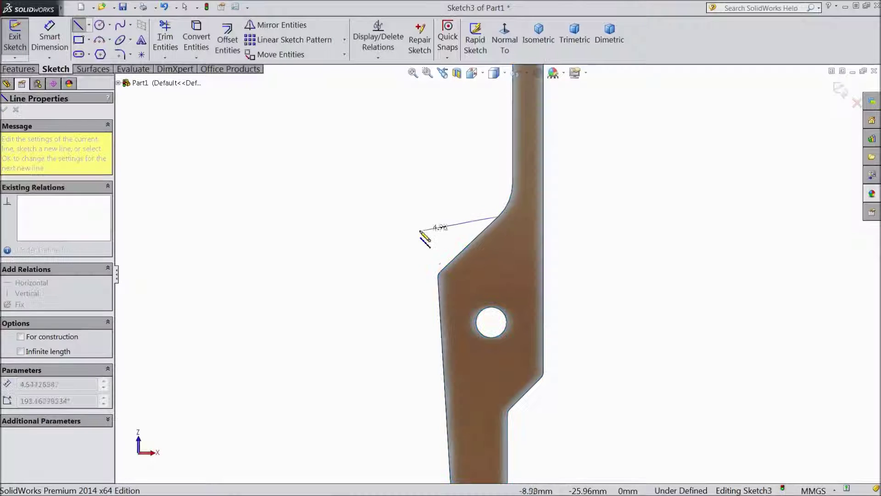
{"action": "left_click", "coordinate": [377, 217]}
{"action": "scroll", "coordinate": [388, 229], "scroll_direction": "up", "scroll_amount": 5}
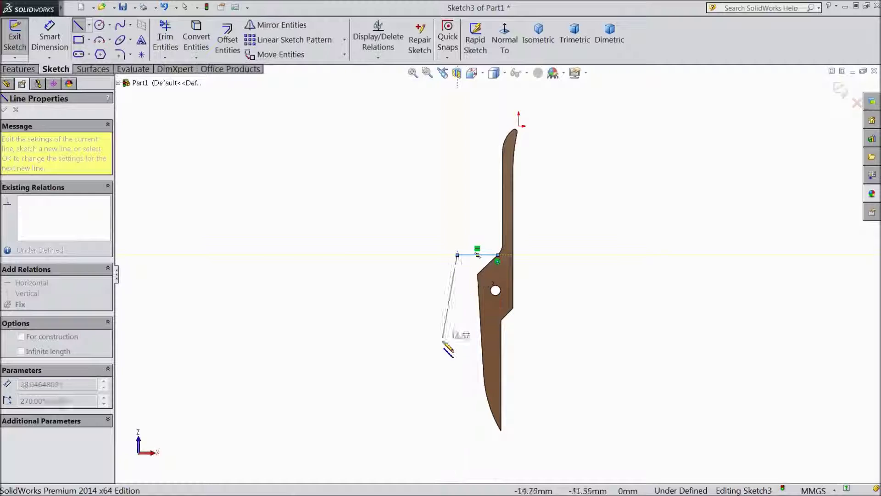
{"action": "left_click", "coordinate": [457, 446]}
{"action": "left_click", "coordinate": [535, 445]}
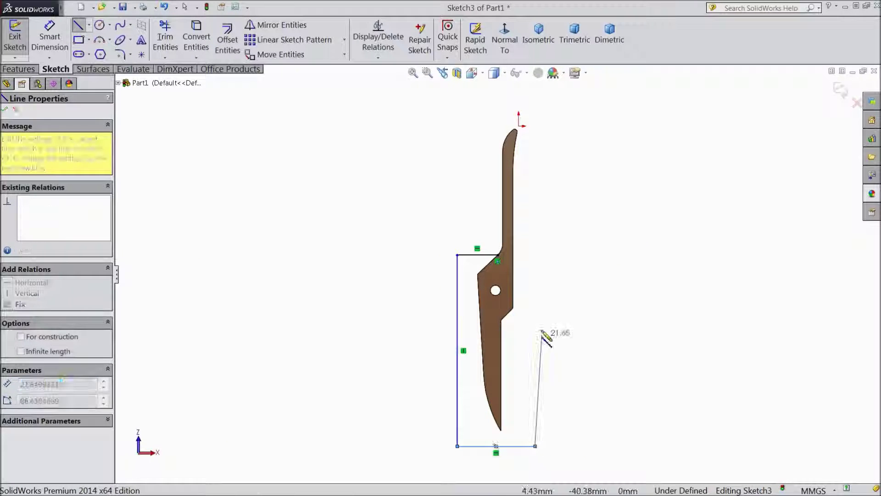
{"action": "left_click", "coordinate": [536, 276]}
{"action": "scroll", "coordinate": [533, 276], "scroll_direction": "down", "scroll_amount": 5}
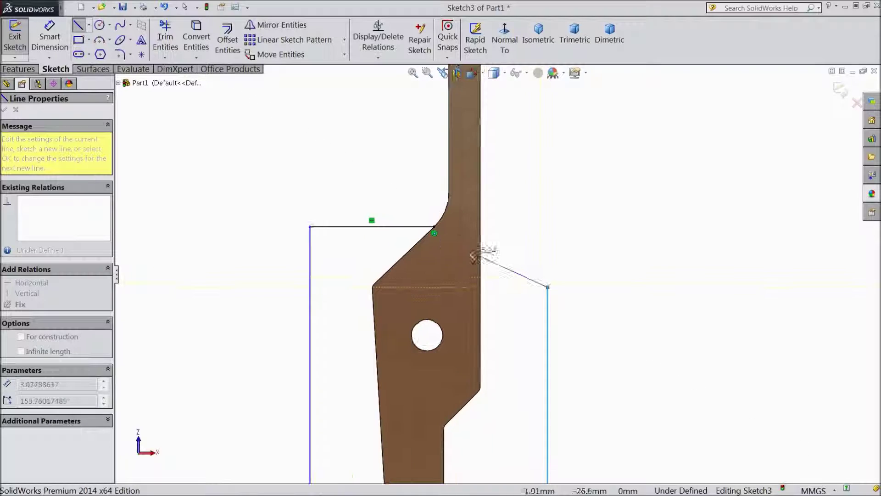
{"action": "left_click", "coordinate": [434, 227]}
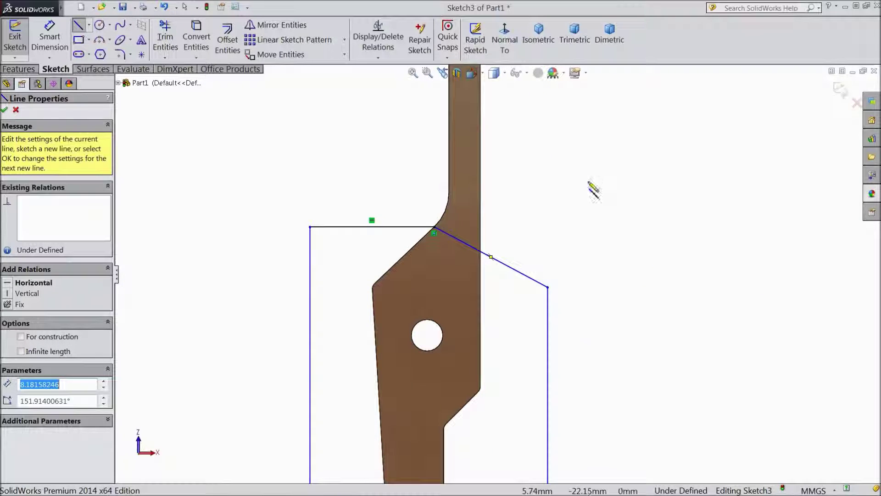
{"action": "right_click", "coordinate": [594, 189]}
{"action": "left_click", "coordinate": [607, 166]}
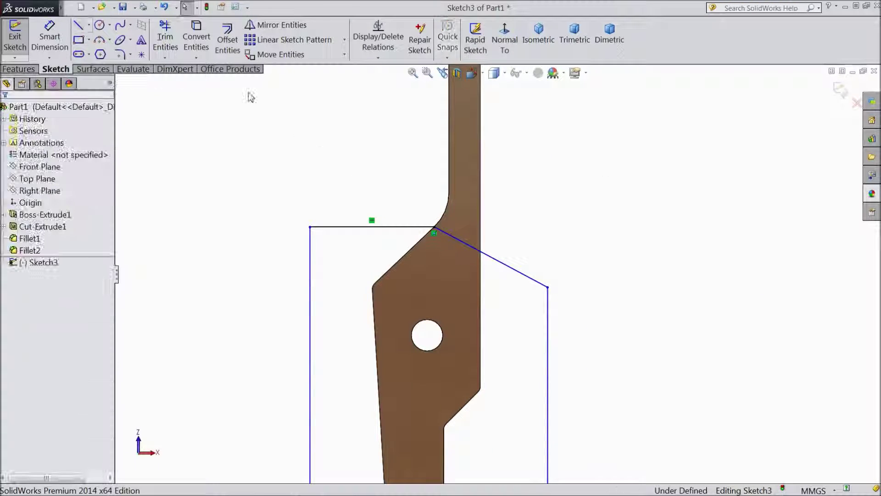
- Dimension the angle between the outline's top and slanted edges as 143.37°
{"action": "left_click", "coordinate": [49, 37]}
{"action": "scroll", "coordinate": [381, 250], "scroll_direction": "down", "scroll_amount": 3}
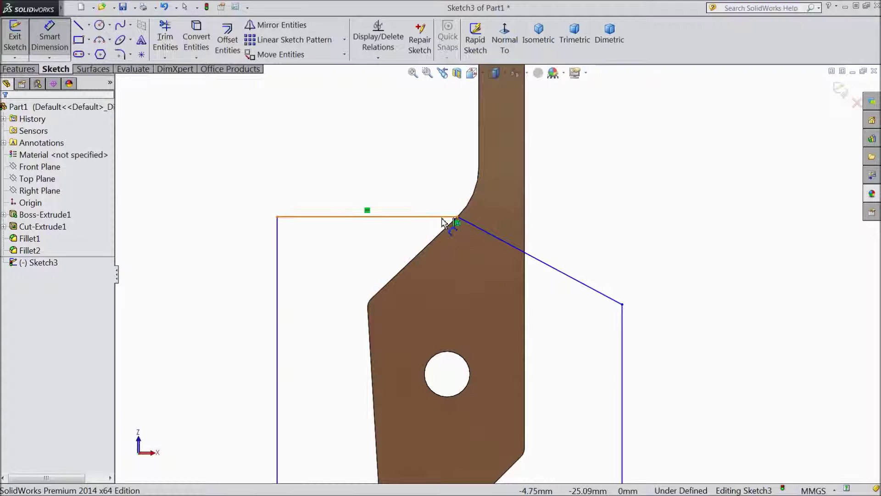
{"action": "left_click", "coordinate": [442, 222]}
{"action": "left_click", "coordinate": [491, 235]}
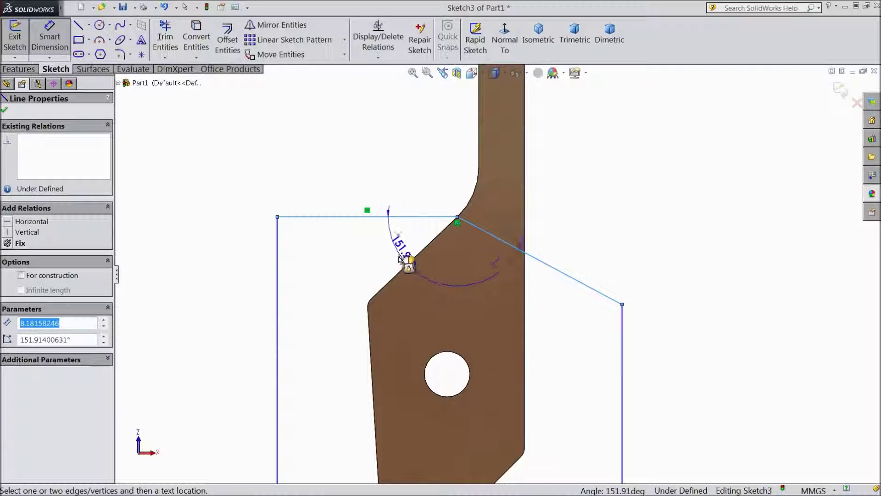
{"action": "left_click", "coordinate": [425, 297]}
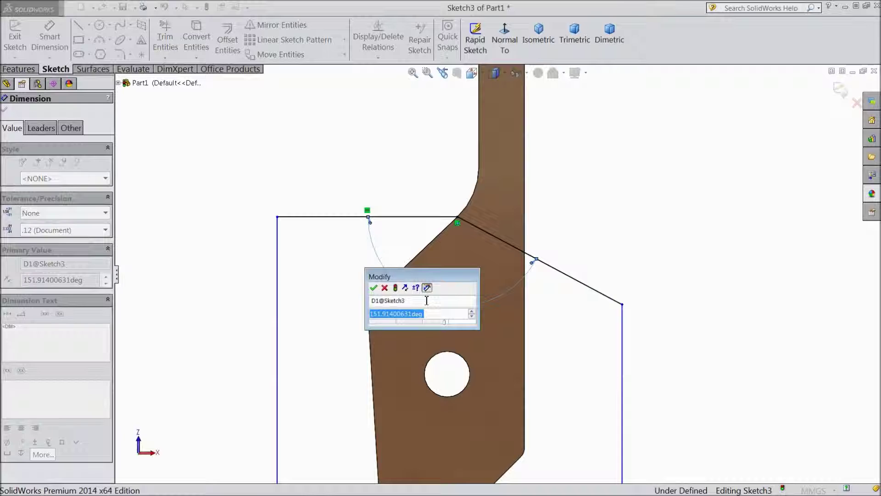
{"action": "type", "text": "143."}
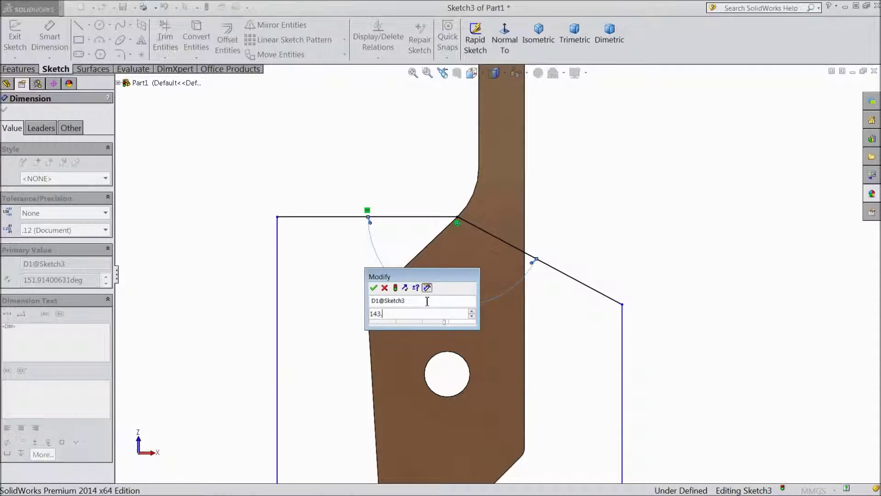
{"action": "type", "text": "37"}
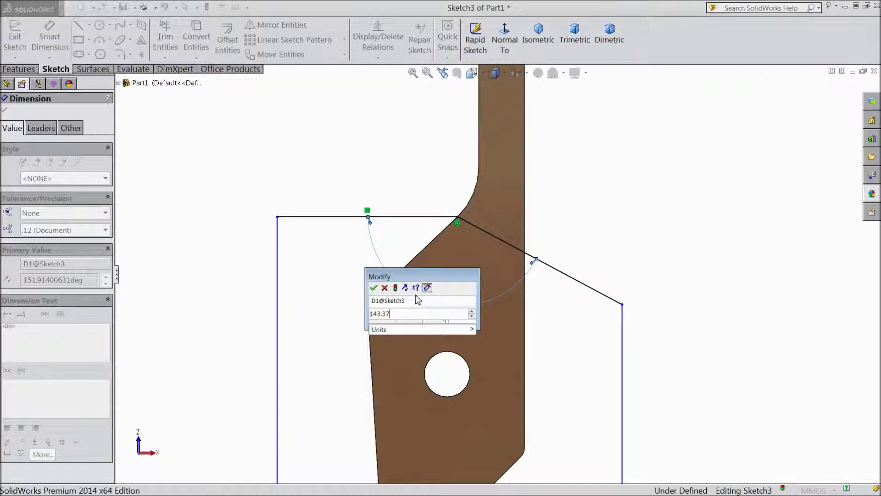
{"action": "left_click", "coordinate": [373, 288]}
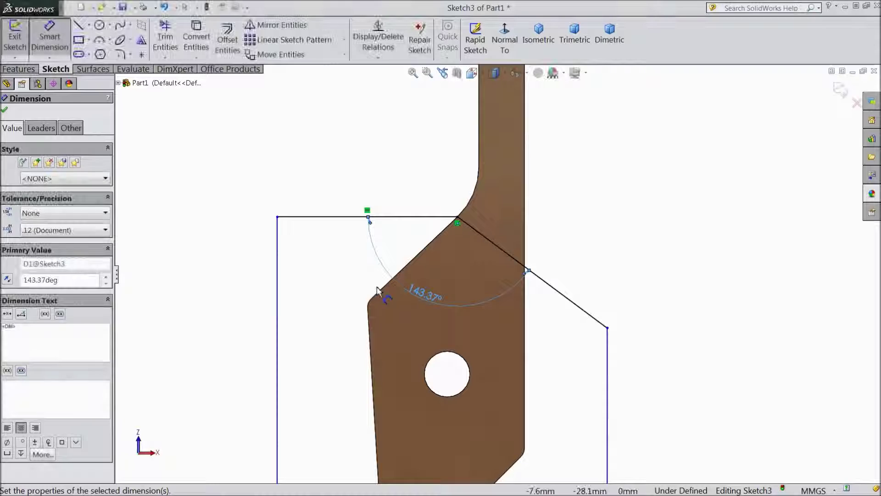
{"action": "left_click", "coordinate": [5, 111]}
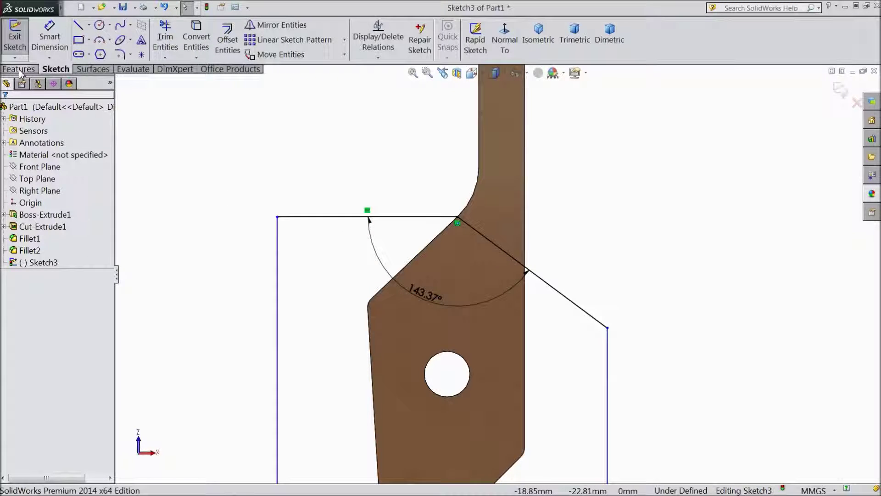
{"action": "left_click", "coordinate": [19, 70]}
- Extrude-cut the outline with a Blind depth of 0.8 mm, creating Cut-Extrude2
{"action": "left_click", "coordinate": [196, 47]}
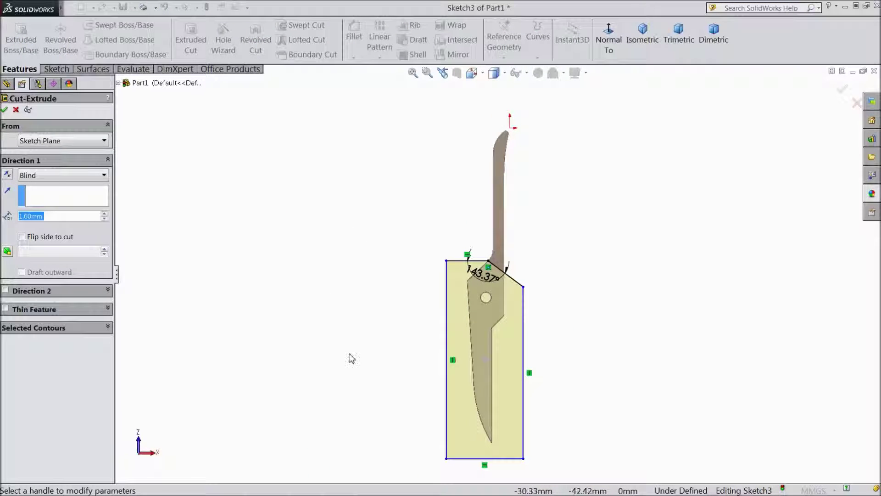
{"action": "mouse_move", "coordinate": [350, 356]}
{"action": "middle_mouse_down"}
{"action": "mouse_move", "coordinate": [368, 311]}
{"action": "mouse_move", "coordinate": [300, 277]}
{"action": "mouse_move", "coordinate": [291, 296]}
{"action": "middle_mouse_up"}
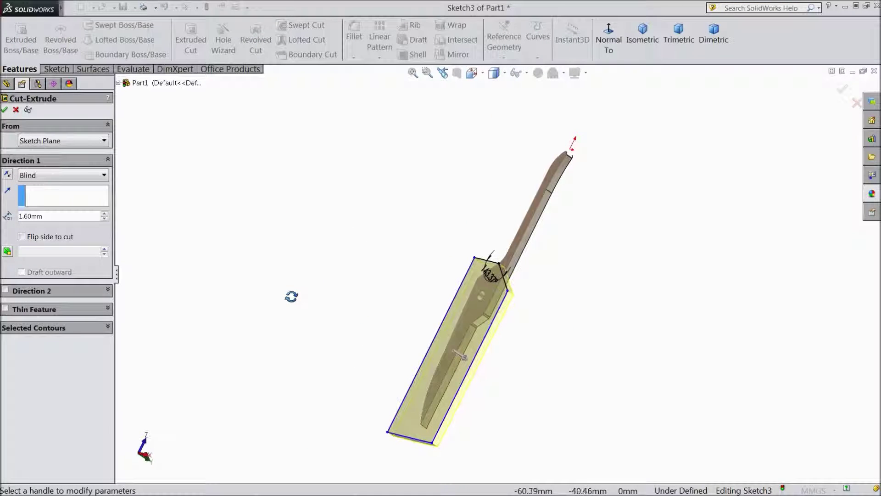
{"action": "scroll", "coordinate": [447, 340], "scroll_direction": "down", "scroll_amount": 5}
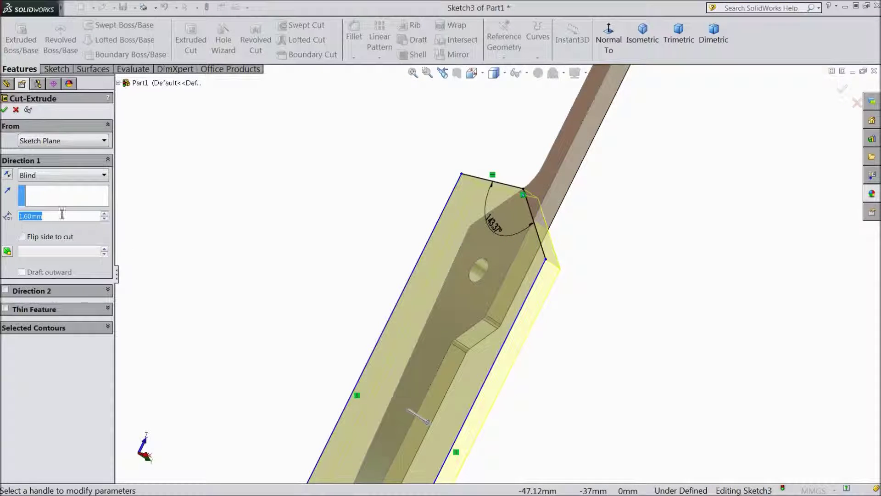
{"action": "type", "text": "0.8"}
{"action": "key", "text": "Return"}
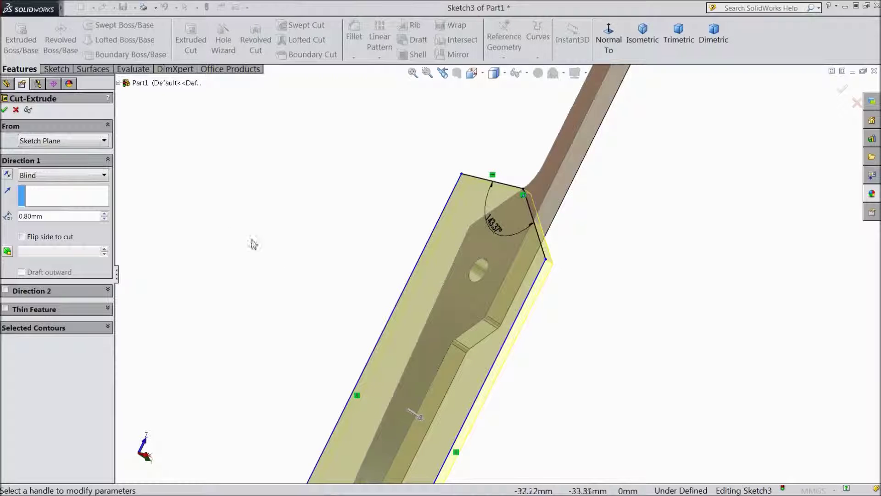
{"action": "middle_click_drag", "start_coordinate": [297, 261], "coordinate": [124, 213]}
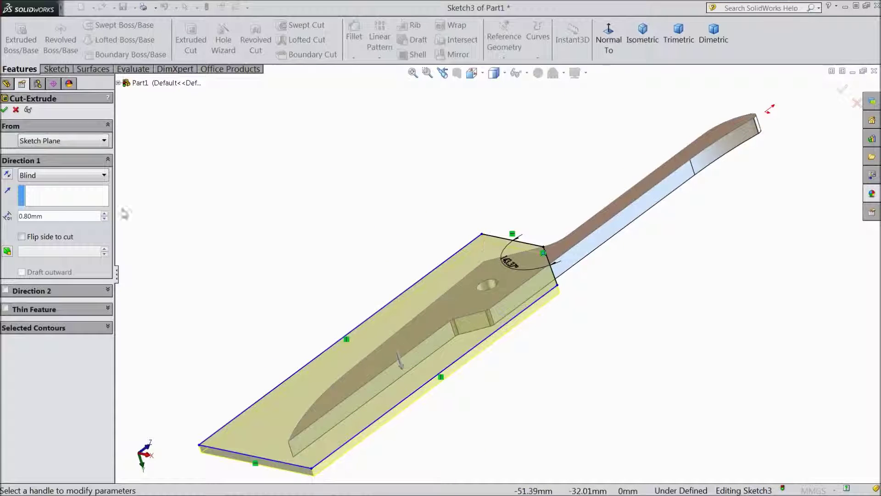
{"action": "left_click", "coordinate": [4, 110]}
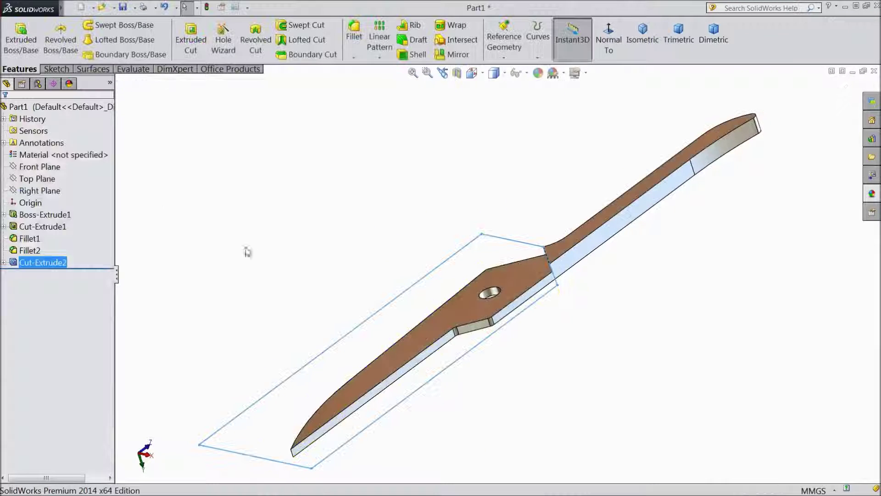
- Fillet the hole's top and bottom rim edges with a 0.1 mm radius as Fillet3
{"action": "left_click", "coordinate": [376, 222]}
{"action": "mouse_move", "coordinate": [352, 248]}
{"action": "middle_mouse_down"}
{"action": "mouse_move", "coordinate": [387, 241]}
{"action": "mouse_move", "coordinate": [458, 254]}
{"action": "mouse_move", "coordinate": [522, 281]}
{"action": "mouse_move", "coordinate": [551, 381]}
{"action": "mouse_move", "coordinate": [543, 434]}
{"action": "mouse_move", "coordinate": [538, 367]}
{"action": "mouse_move", "coordinate": [527, 439]}
{"action": "mouse_move", "coordinate": [505, 376]}
{"action": "mouse_move", "coordinate": [509, 415]}
{"action": "middle_mouse_up"}
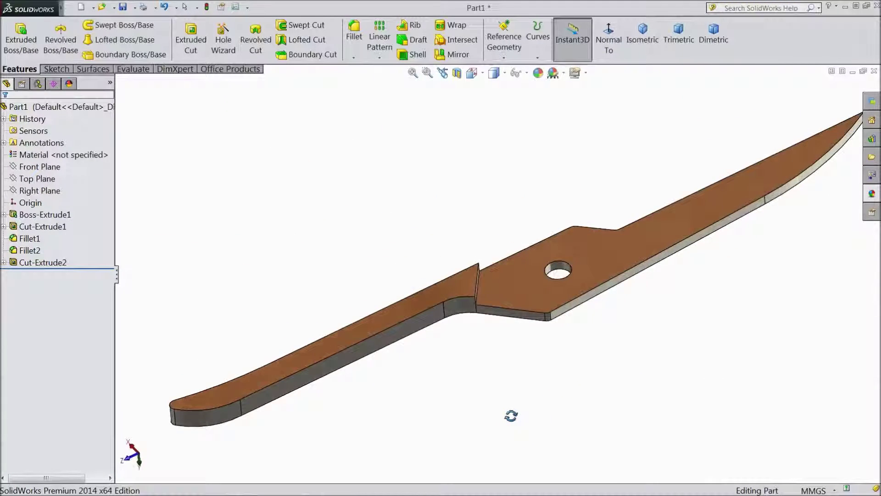
{"action": "left_click", "coordinate": [351, 55]}
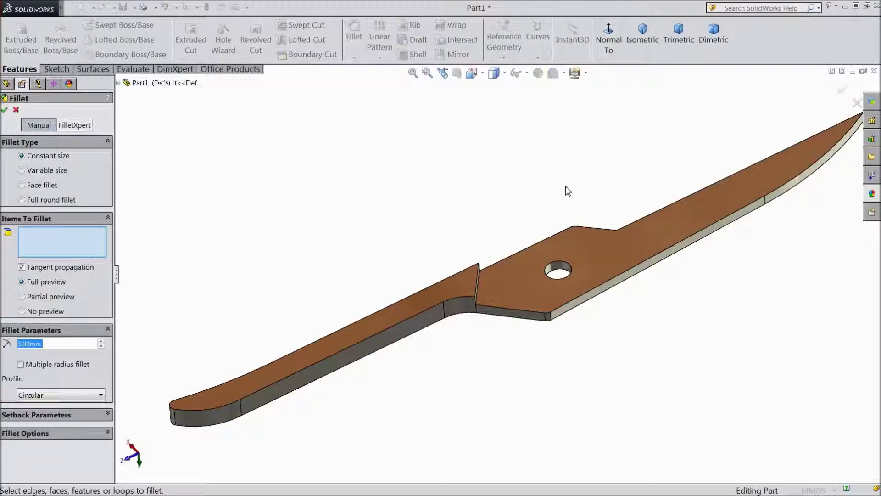
{"action": "type", "text": "0.1"}
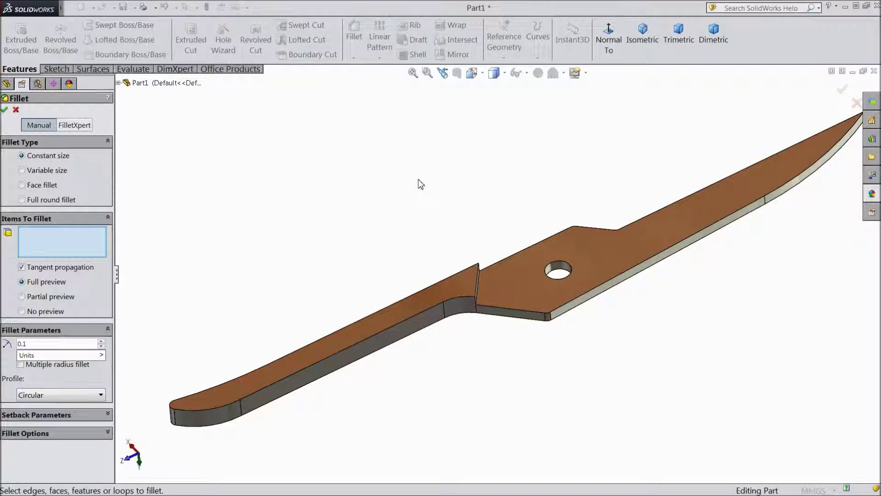
{"action": "scroll", "coordinate": [498, 198], "scroll_direction": "down", "scroll_amount": 3}
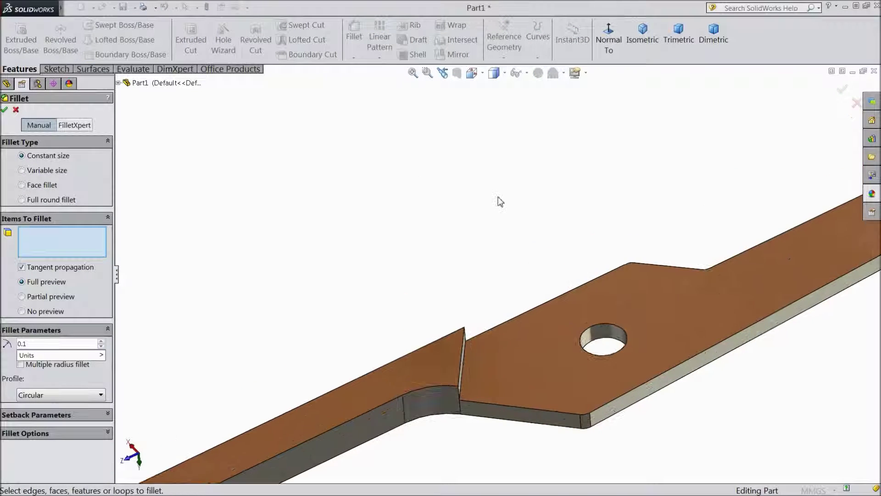
{"action": "left_click", "coordinate": [591, 325]}
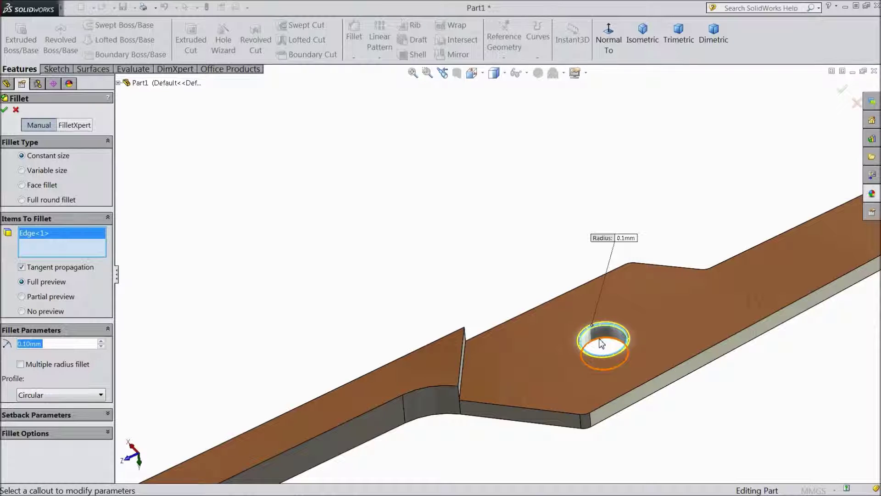
{"action": "left_click", "coordinate": [602, 347]}
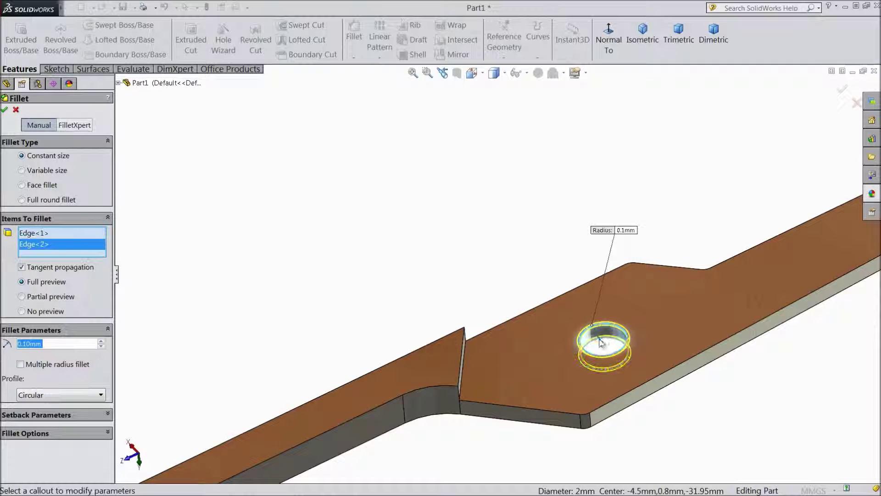
{"action": "left_click", "coordinate": [5, 111]}
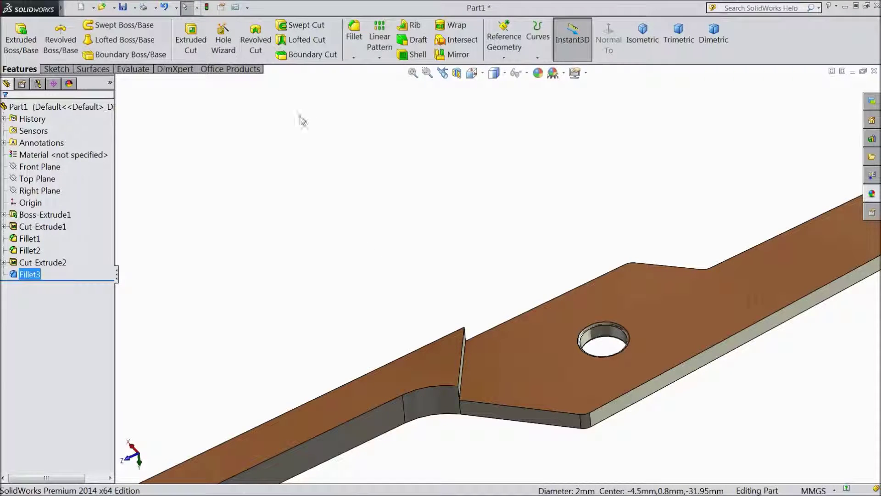
- Fillet both edges of the step wall at 0.4 mm, creating Fillet4
{"action": "left_click", "coordinate": [354, 41]}
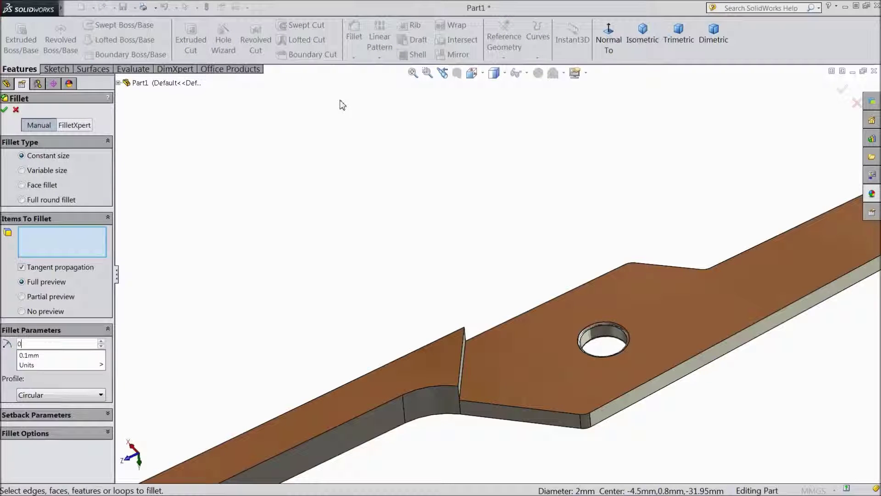
{"action": "middle_click_drag", "start_coordinate": [415, 209], "coordinate": [375, 207]}
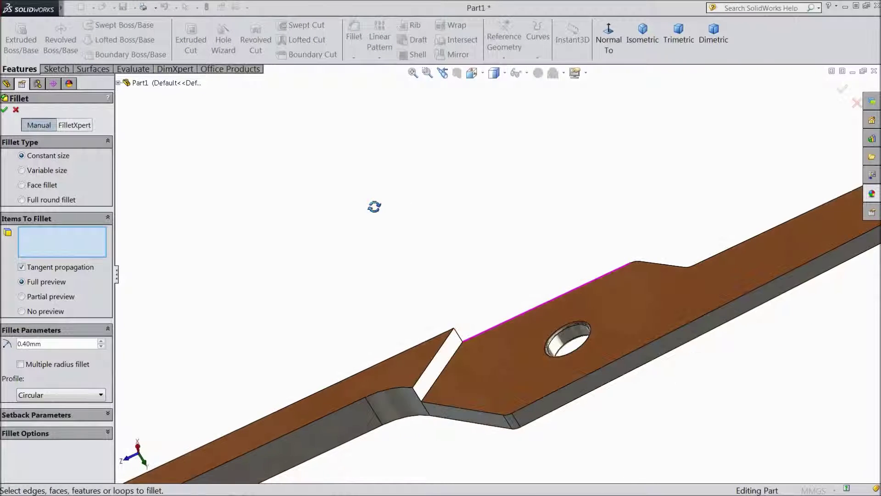
{"action": "scroll", "coordinate": [454, 425], "scroll_direction": "down", "scroll_amount": 3}
{"action": "left_click", "coordinate": [446, 323]}
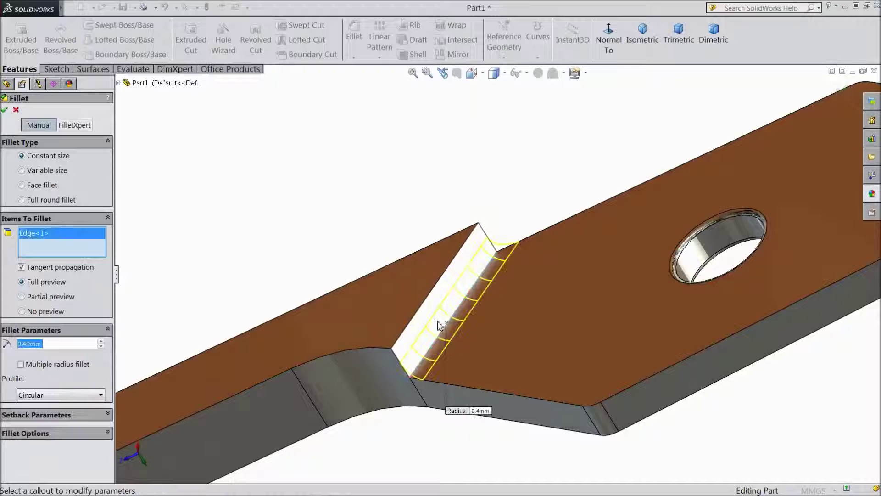
{"action": "left_click", "coordinate": [423, 307]}
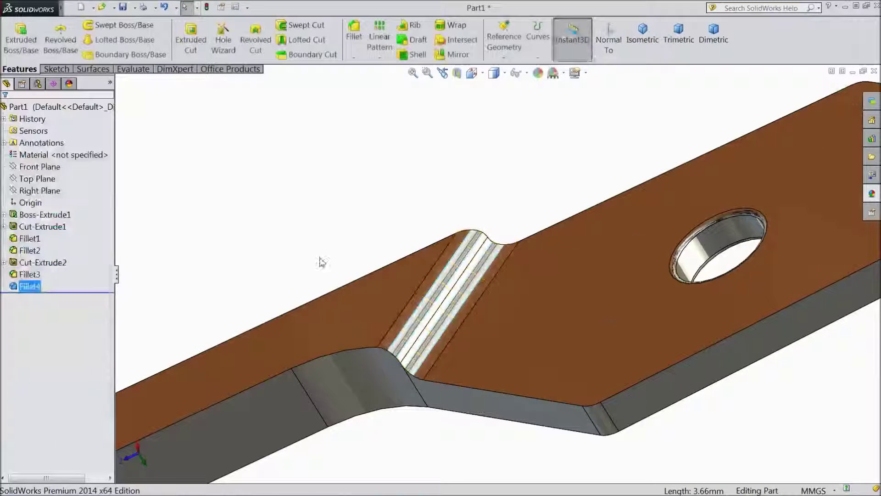
{"action": "scroll", "coordinate": [321, 262], "scroll_direction": "up", "scroll_amount": 5}
{"action": "mouse_move", "coordinate": [311, 274]}
{"action": "middle_mouse_down"}
{"action": "mouse_move", "coordinate": [371, 235]}
{"action": "mouse_move", "coordinate": [403, 242]}
{"action": "mouse_move", "coordinate": [368, 238]}
{"action": "mouse_move", "coordinate": [362, 258]}
{"action": "mouse_move", "coordinate": [377, 271]}
{"action": "mouse_move", "coordinate": [381, 222]}
{"action": "mouse_move", "coordinate": [350, 261]}
{"action": "mouse_move", "coordinate": [399, 293]}
{"action": "mouse_move", "coordinate": [508, 230]}
{"action": "mouse_move", "coordinate": [527, 172]}
{"action": "mouse_move", "coordinate": [508, 250]}
{"action": "mouse_move", "coordinate": [340, 301]}
{"action": "mouse_move", "coordinate": [288, 241]}
{"action": "mouse_move", "coordinate": [371, 260]}
{"action": "mouse_move", "coordinate": [486, 200]}
{"action": "mouse_move", "coordinate": [498, 161]}
{"action": "mouse_move", "coordinate": [370, 256]}
{"action": "mouse_move", "coordinate": [348, 309]}
{"action": "mouse_move", "coordinate": [380, 327]}
{"action": "mouse_move", "coordinate": [403, 278]}
{"action": "mouse_move", "coordinate": [359, 301]}
{"action": "mouse_move", "coordinate": [346, 367]}
{"action": "mouse_move", "coordinate": [380, 376]}
{"action": "mouse_move", "coordinate": [449, 330]}
{"action": "mouse_move", "coordinate": [455, 342]}
{"action": "mouse_move", "coordinate": [456, 359]}
{"action": "mouse_move", "coordinate": [362, 385]}
{"action": "mouse_move", "coordinate": [349, 421]}
{"action": "mouse_move", "coordinate": [397, 437]}
{"action": "middle_mouse_up"}
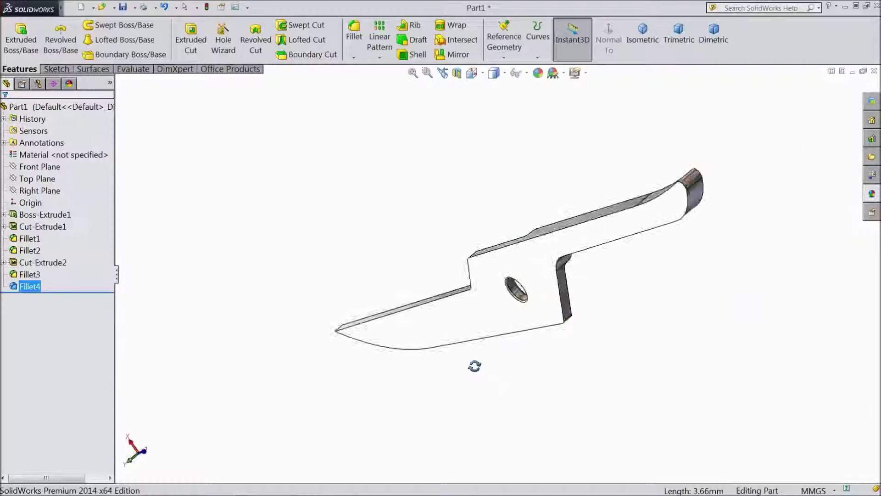